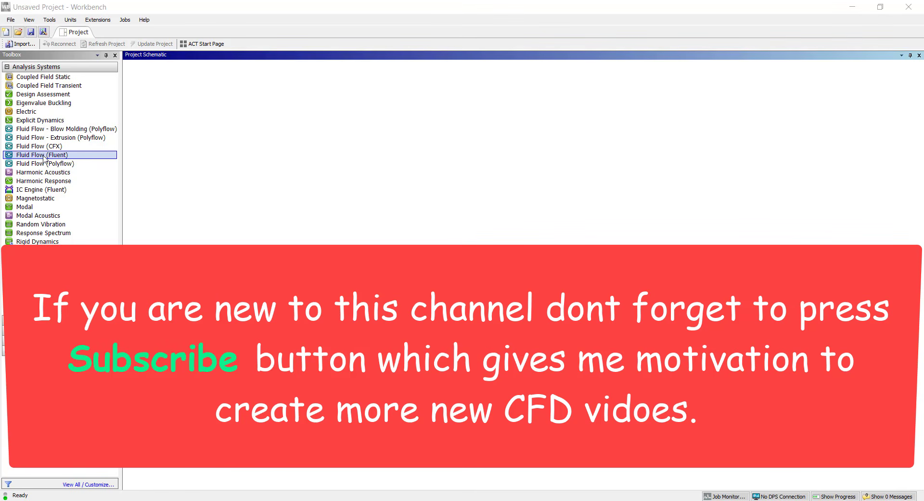
Add a Fluid Flow (Fluent) analysis system to the project and open its geometry in DesignModeler
drag(44, 156, 193, 120)
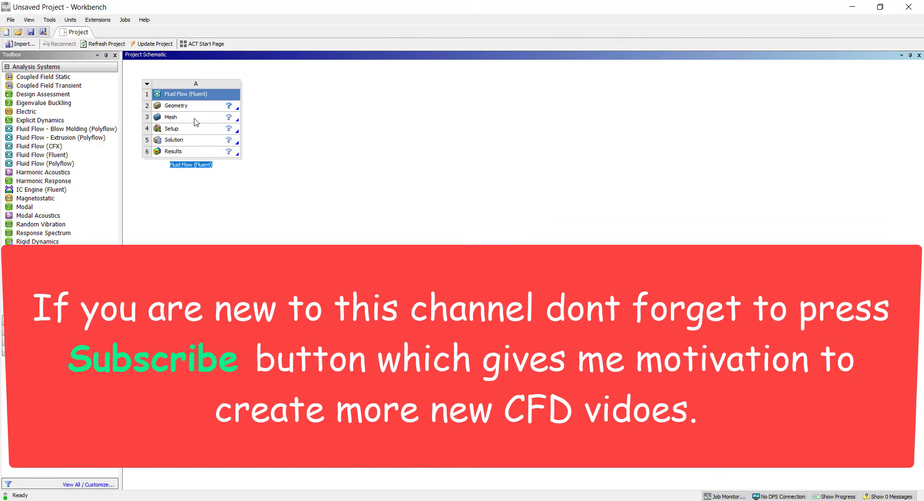
right_click(196, 108)
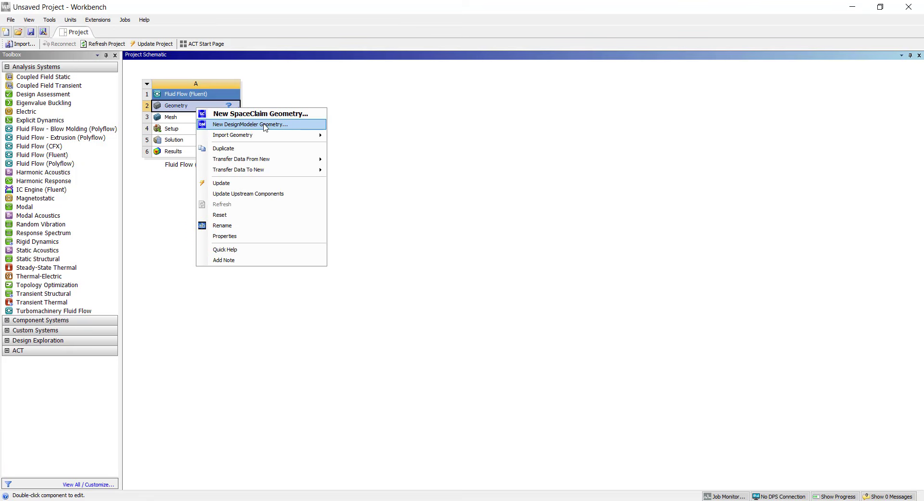
click(263, 124)
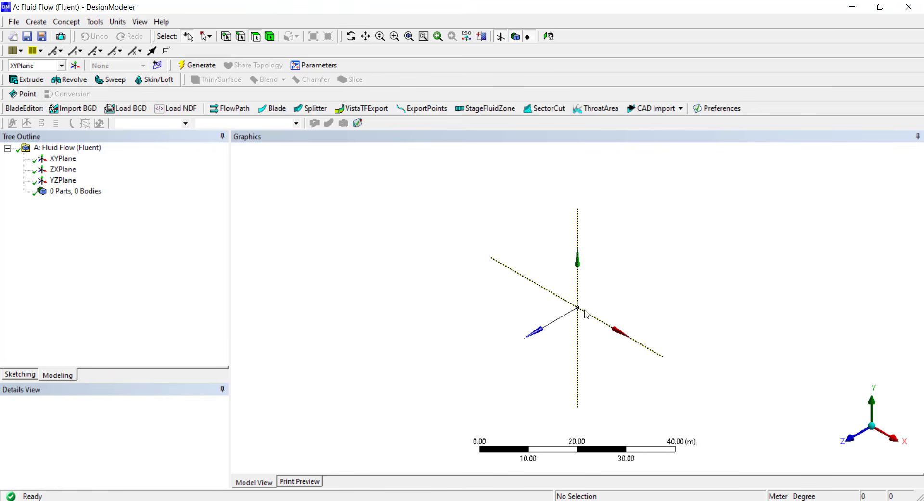
Import the external geometry file Wing.stp and generate the wing body
scroll(607, 342, up, 5)
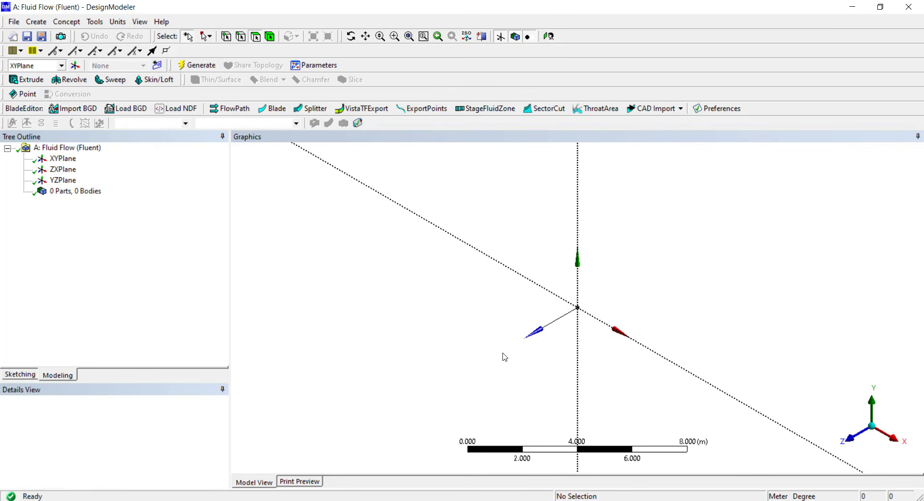
click(14, 21)
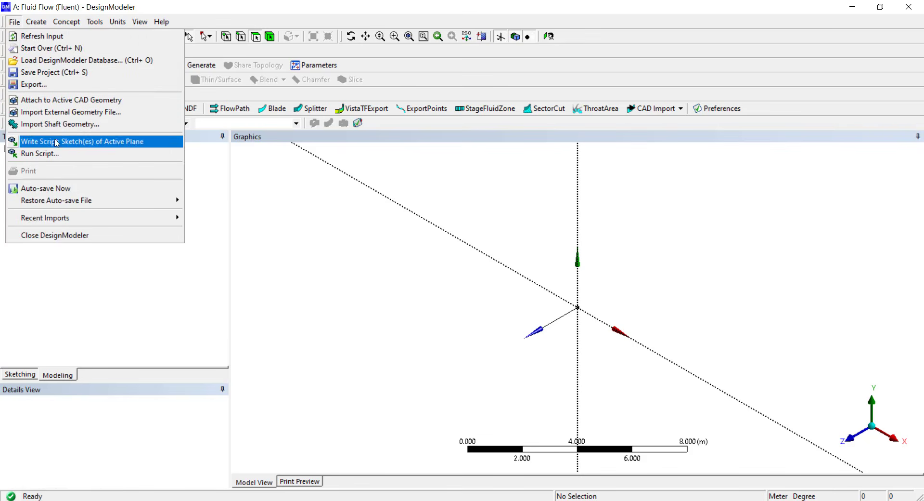
click(57, 113)
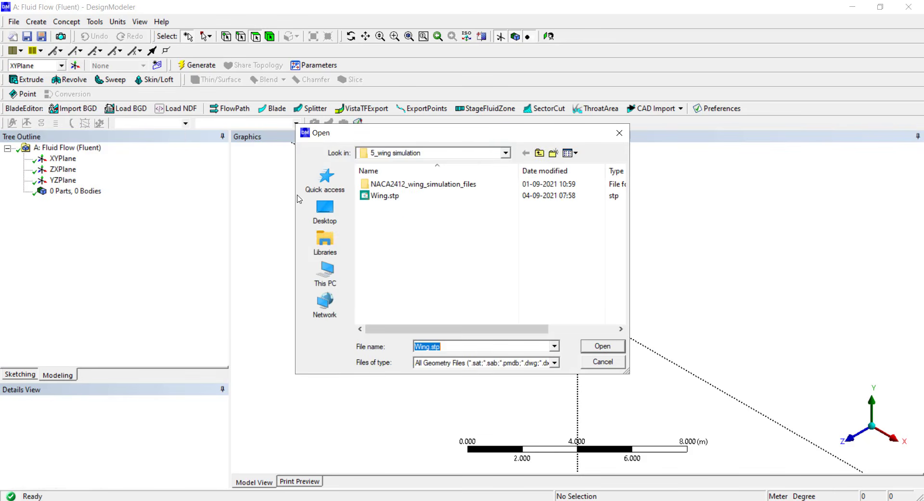
click(423, 196)
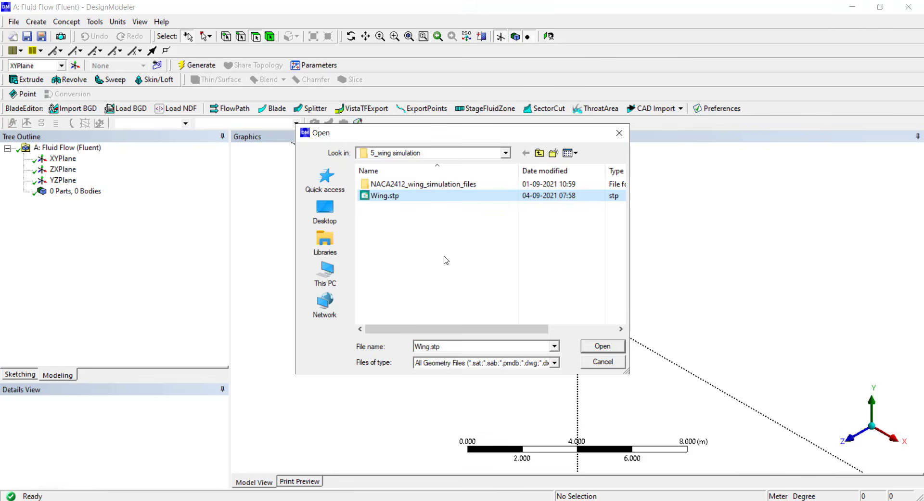
click(620, 347)
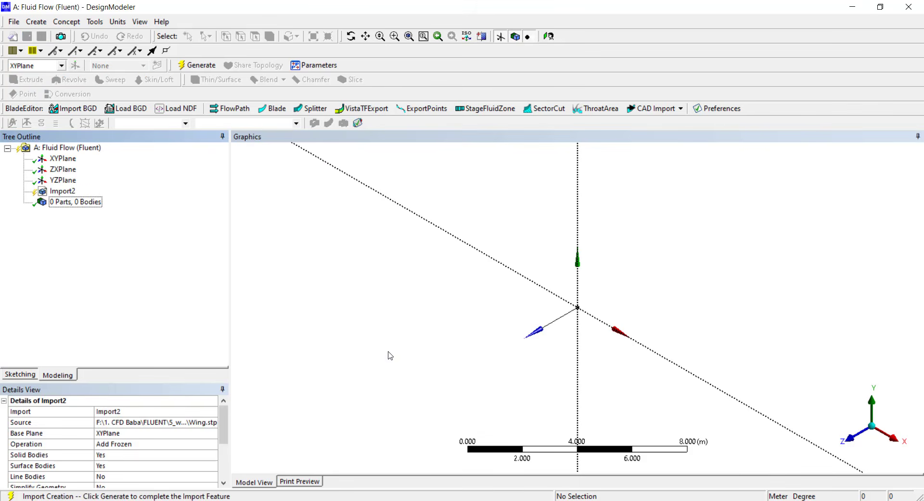
click(196, 66)
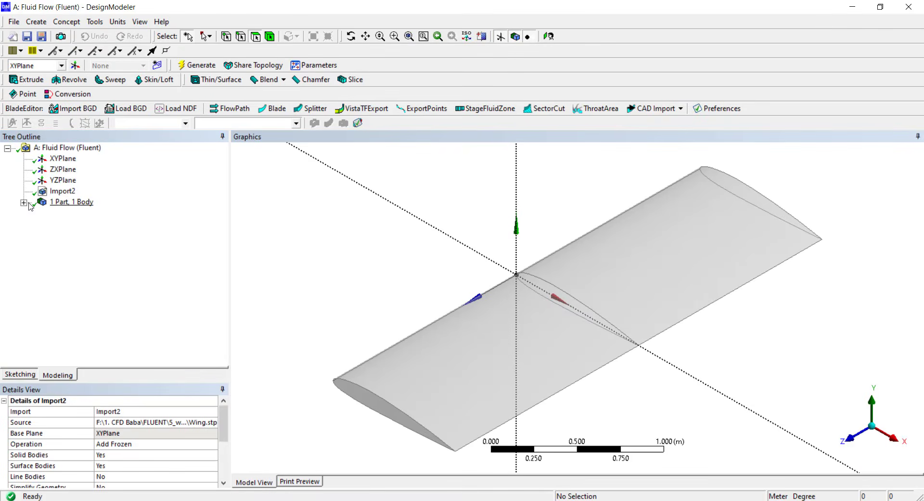
Examine the imported wing body from several angles and check its body details
click(69, 194)
middle_drag(452, 338, 472, 305)
scroll(524, 304, down, 3)
scroll(605, 318, up, 2)
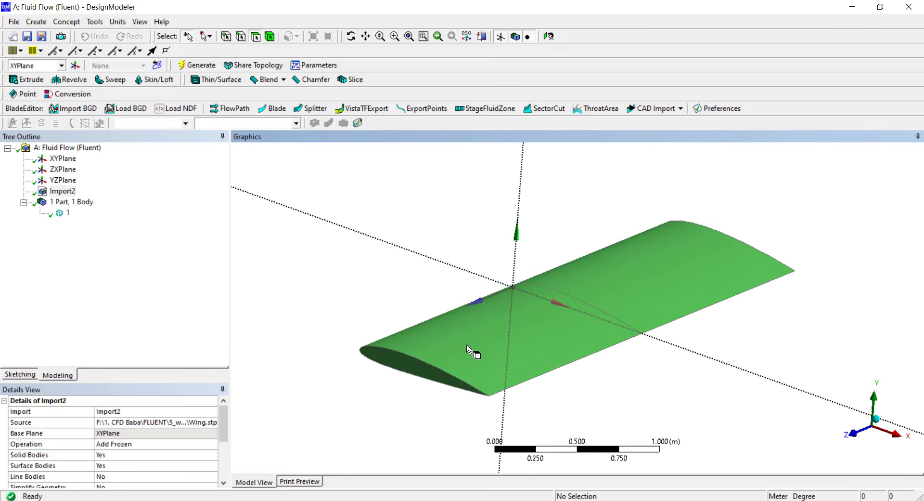
scroll(443, 284, down, 4)
click(498, 256)
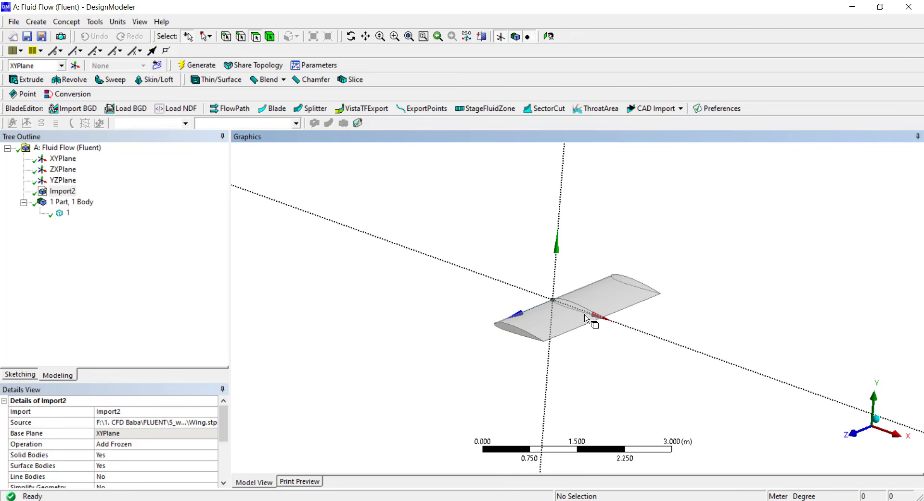
scroll(580, 332, up, 2)
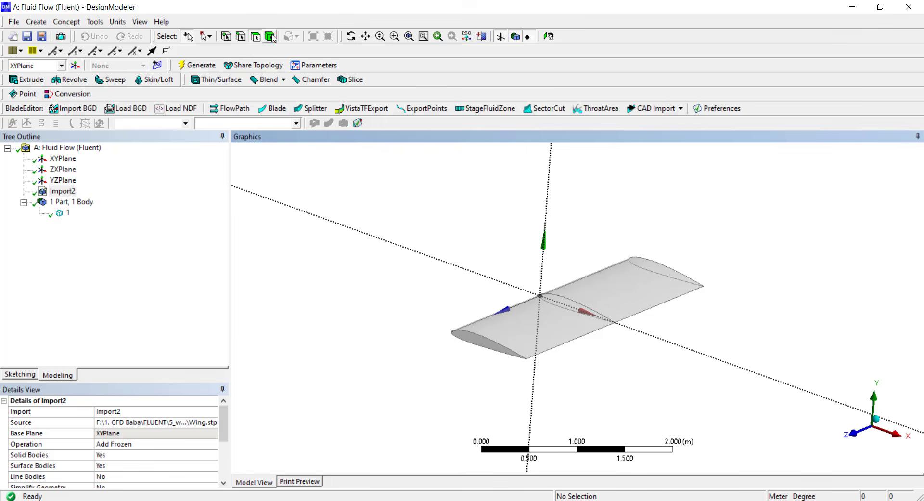
click(605, 299)
scroll(605, 298, down, 3)
scroll(605, 298, down, 1)
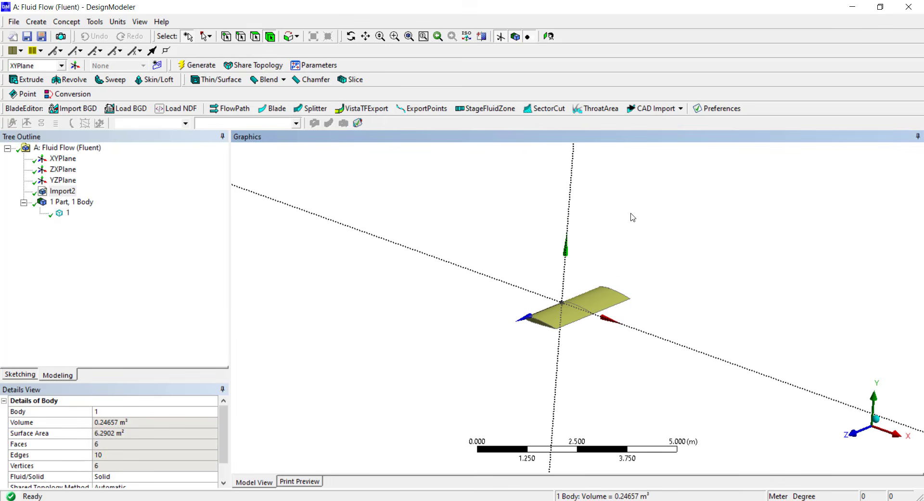
scroll(583, 334, up, 5)
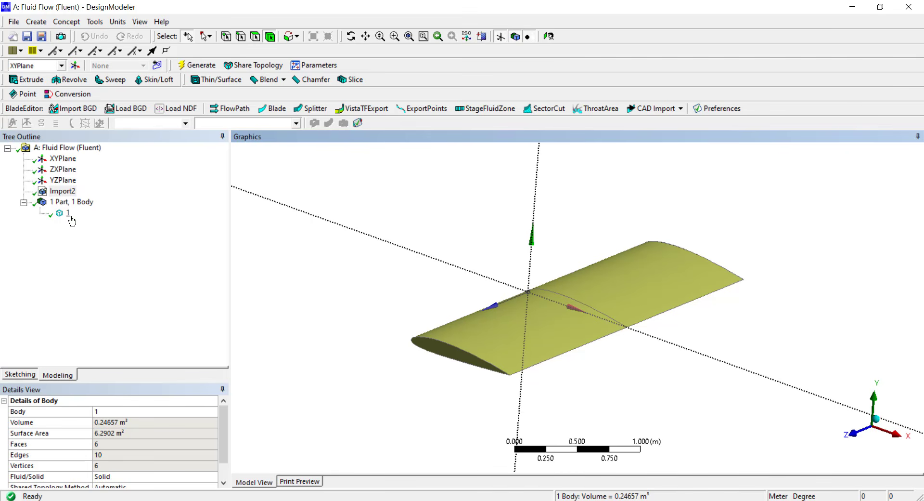
Start a box enclosure around the wing with non-uniform cushions of 6 m in +X, 3 m in +Y and 3 m in +Z
click(95, 22)
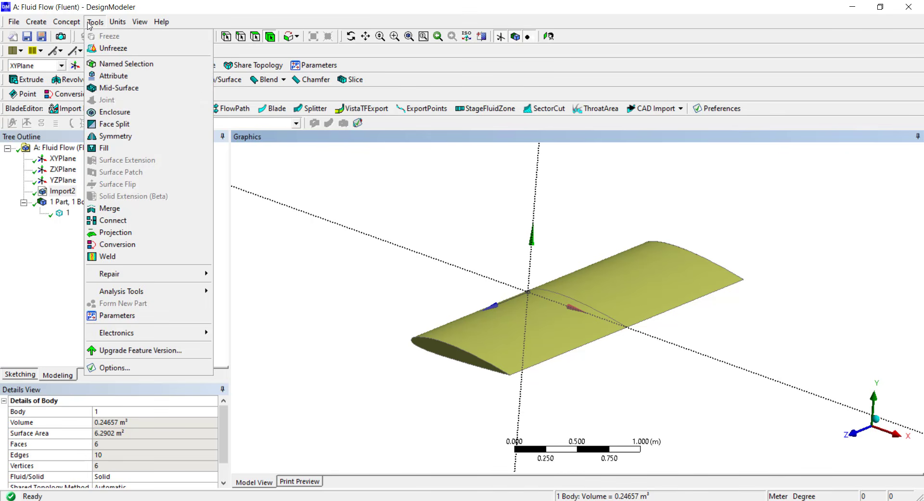
click(128, 113)
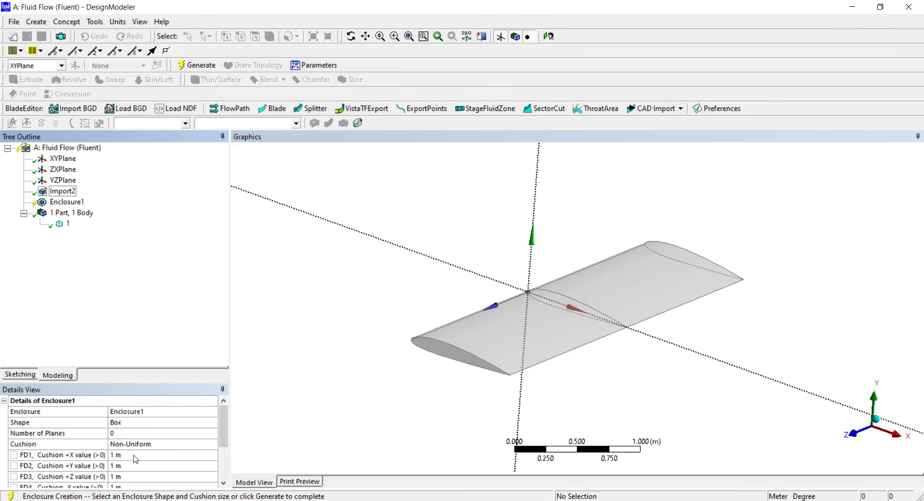
scroll(142, 463, down, 2)
scroll(139, 440, up, 1)
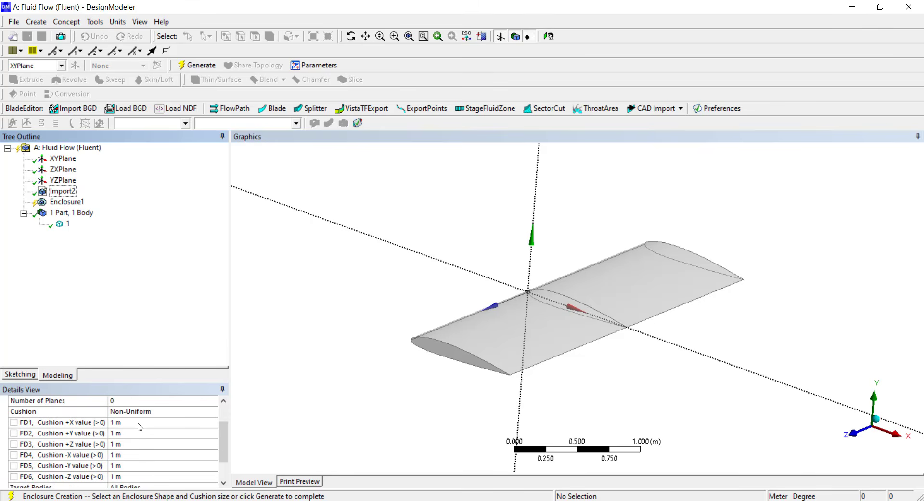
click(140, 427)
text(6)
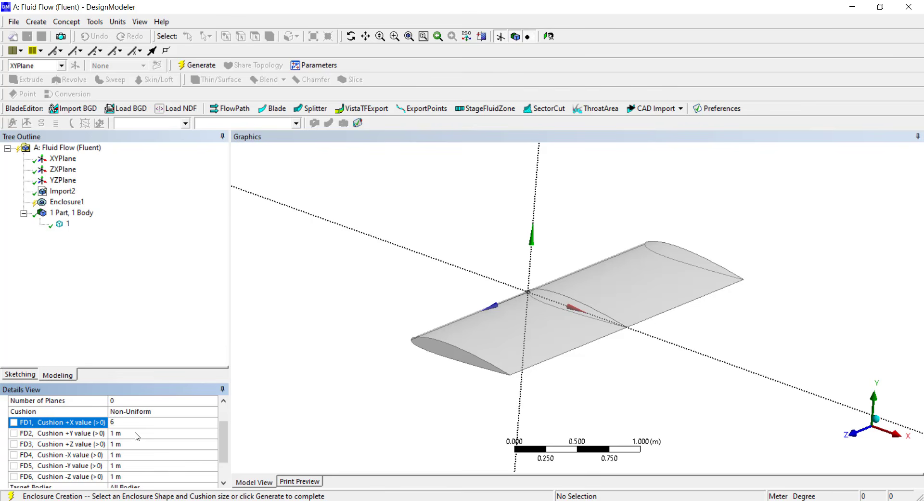
click(138, 435)
text(3)
click(138, 445)
text(3)
Set the enclosure cushions to 5 m in -X, 3 m in -Y and 3 m in -Z, and generate the enclosure
click(139, 457)
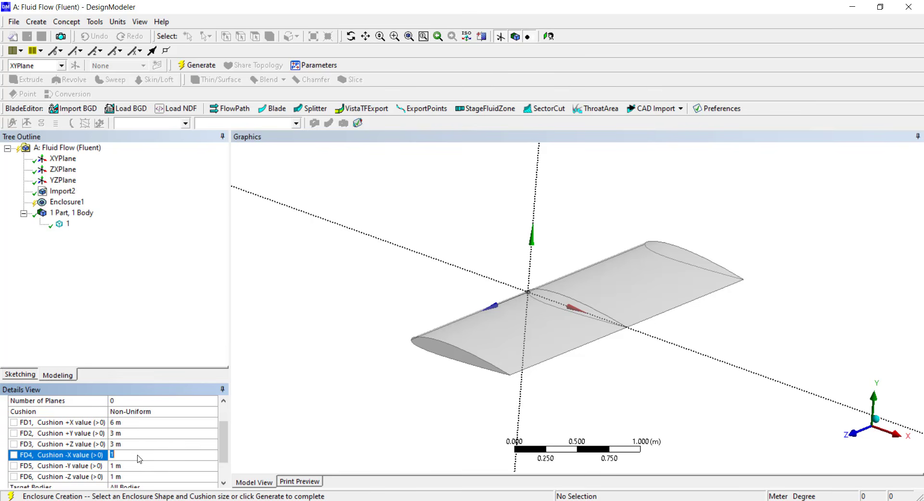
text(5)
click(138, 465)
text(3)
click(139, 477)
text(3)
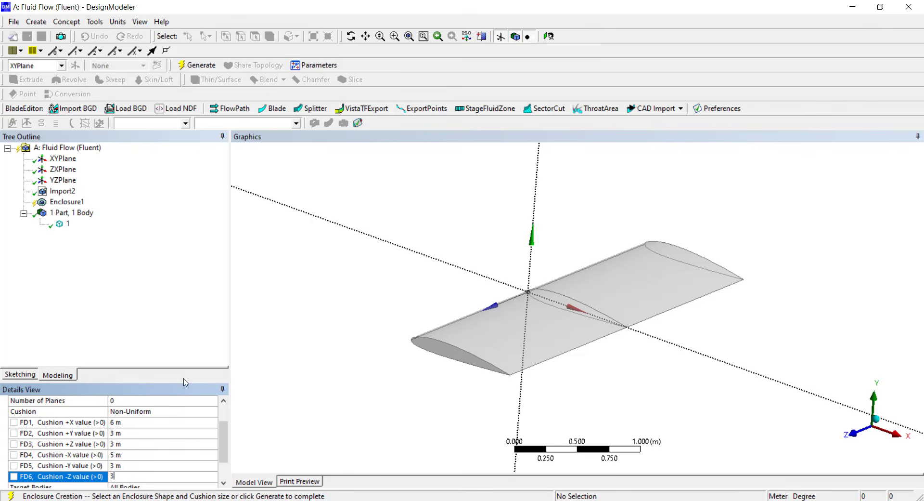
click(203, 64)
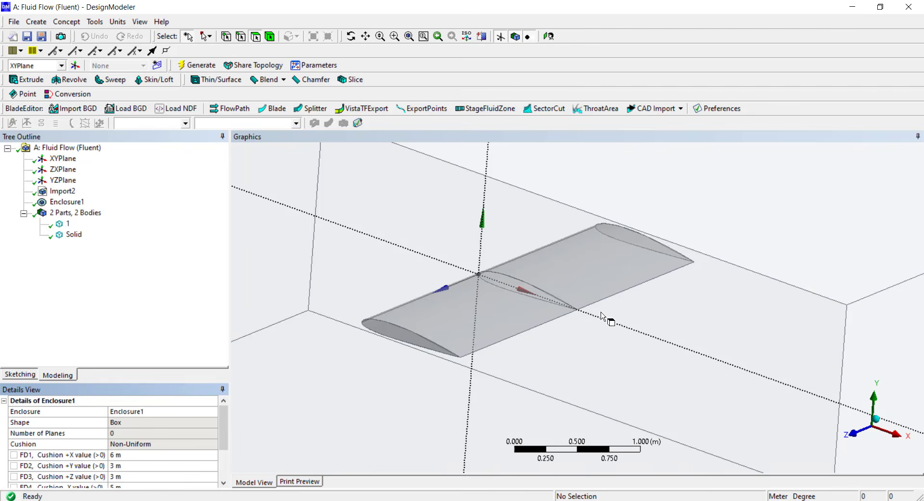
Examine the box enclosure's extents around the wing from the front, side and oblique views
scroll(593, 320, down, 3)
scroll(593, 321, down, 3)
middle_drag(516, 340, 674, 323)
scroll(571, 354, up, 2)
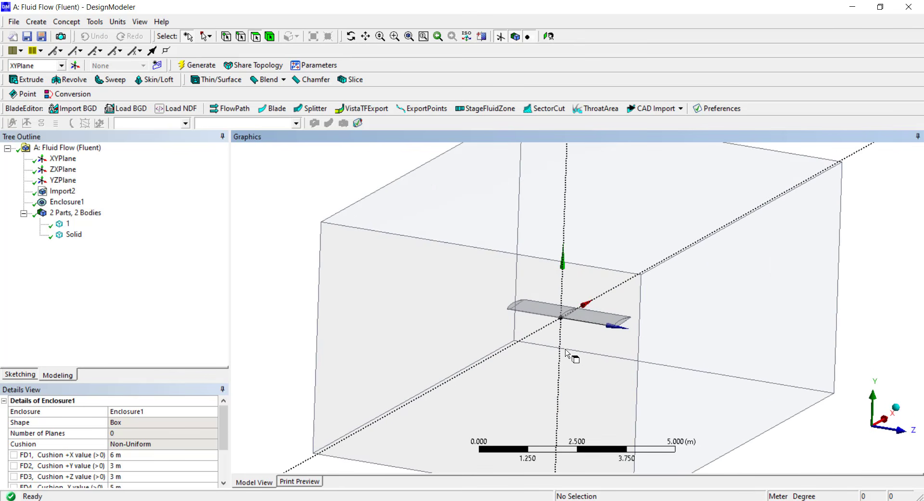
middle_drag(640, 351, 519, 334)
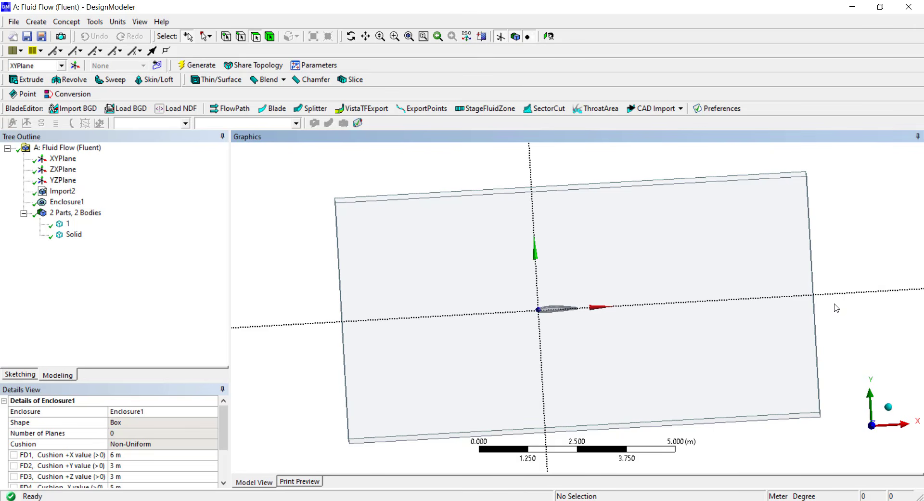
middle_drag(419, 265, 484, 278)
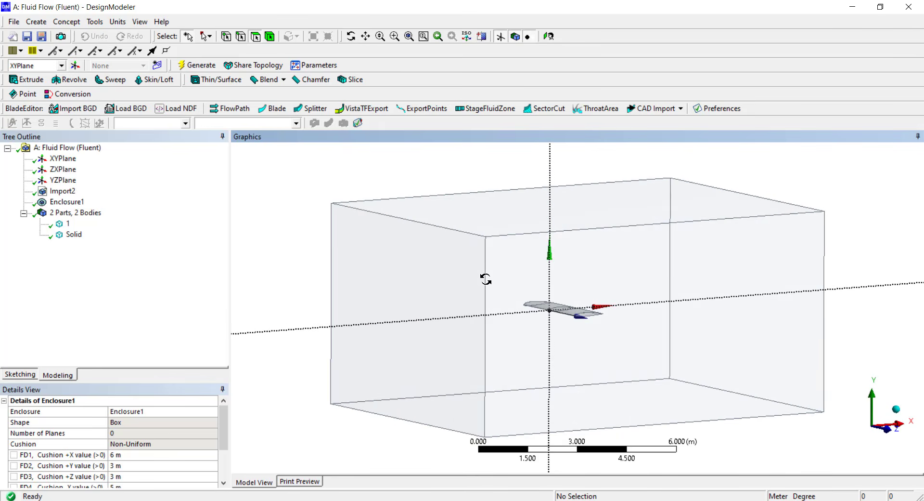
click(617, 290)
click(310, 206)
scroll(688, 270, down, 2)
scroll(578, 289, up, 1)
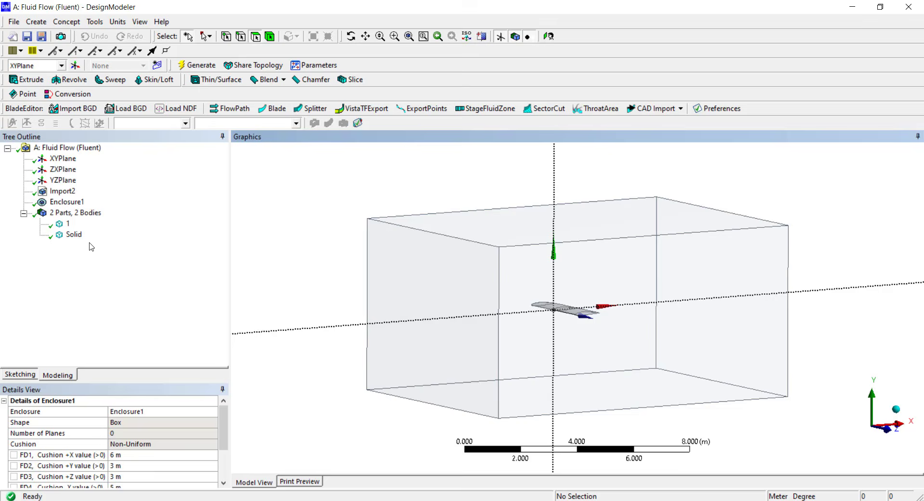
Compare the enclosure's Solid body with wing body 1 by highlighting each one in the model
click(77, 235)
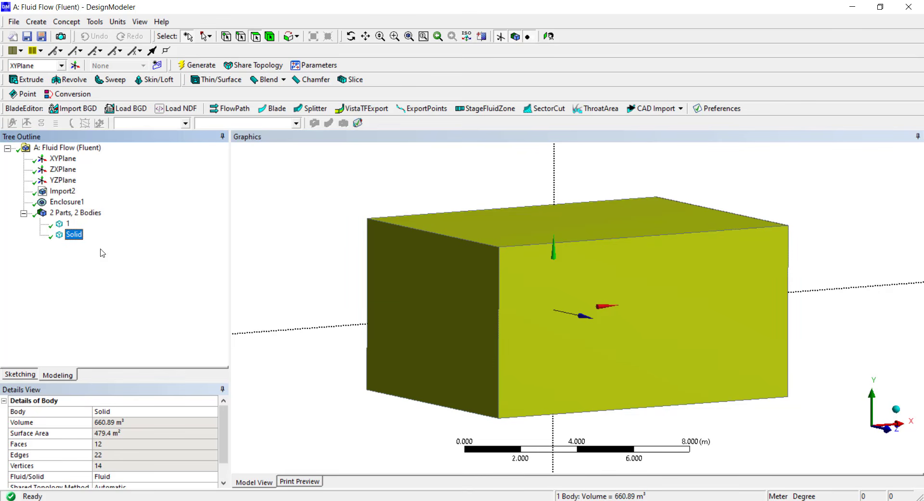
click(68, 223)
scroll(561, 310, up, 2)
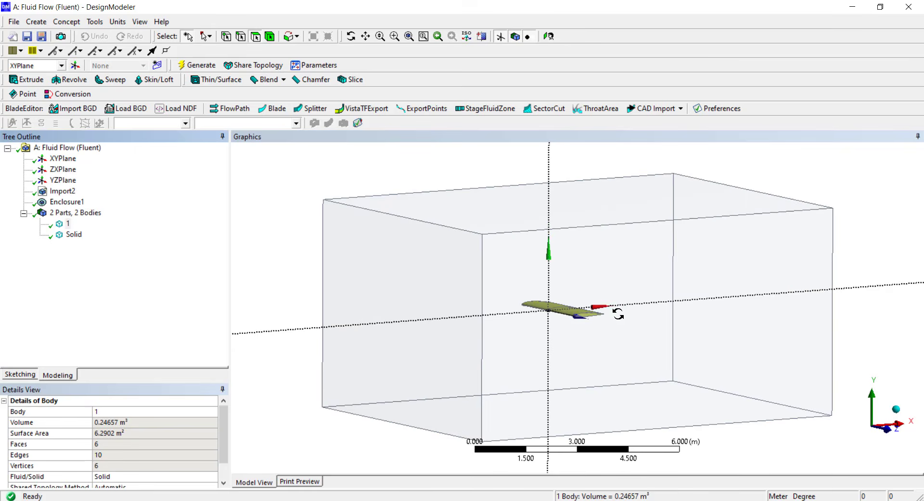
middle_drag(621, 320, 491, 324)
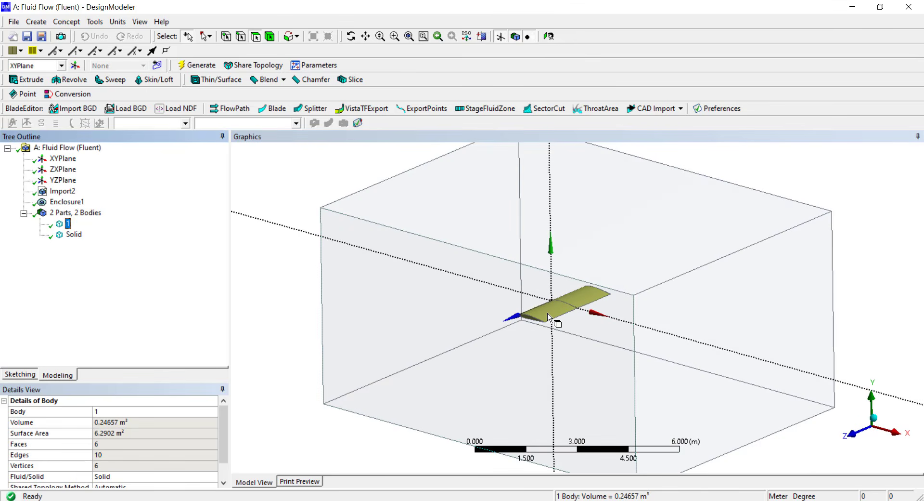
click(74, 235)
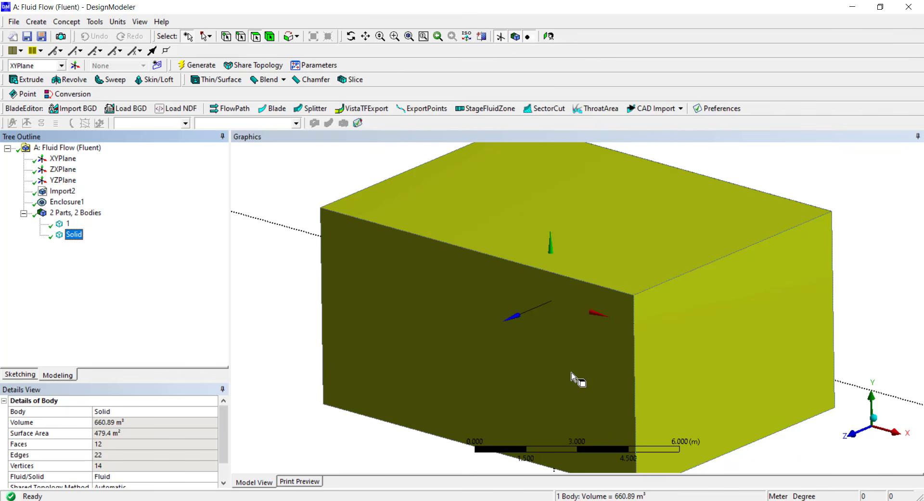
scroll(676, 332, down, 1)
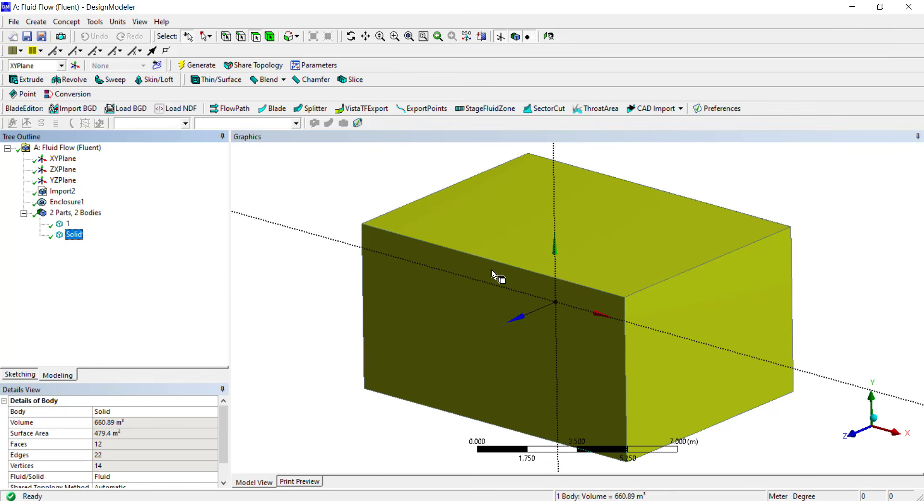
click(68, 224)
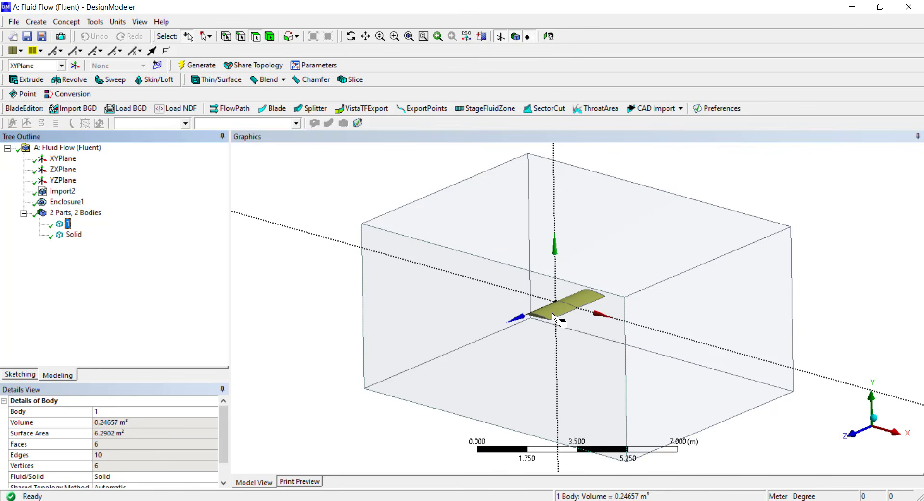
scroll(480, 314, up, 2)
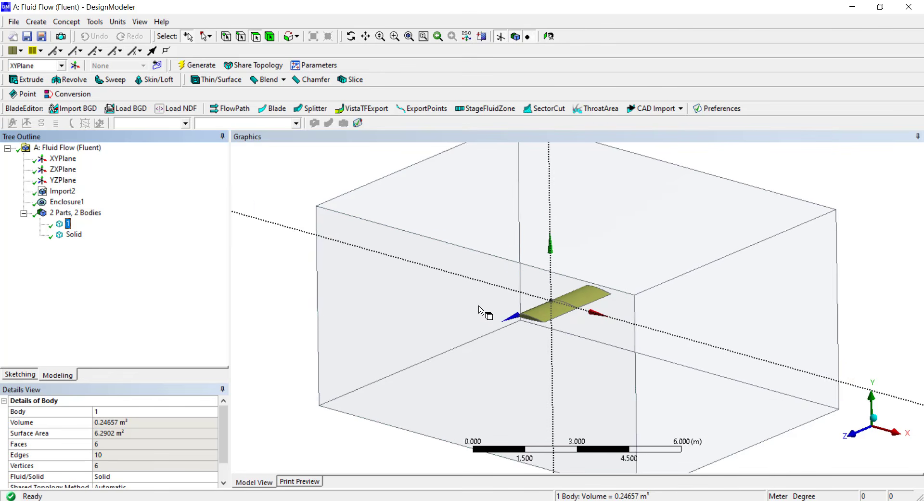
click(36, 21)
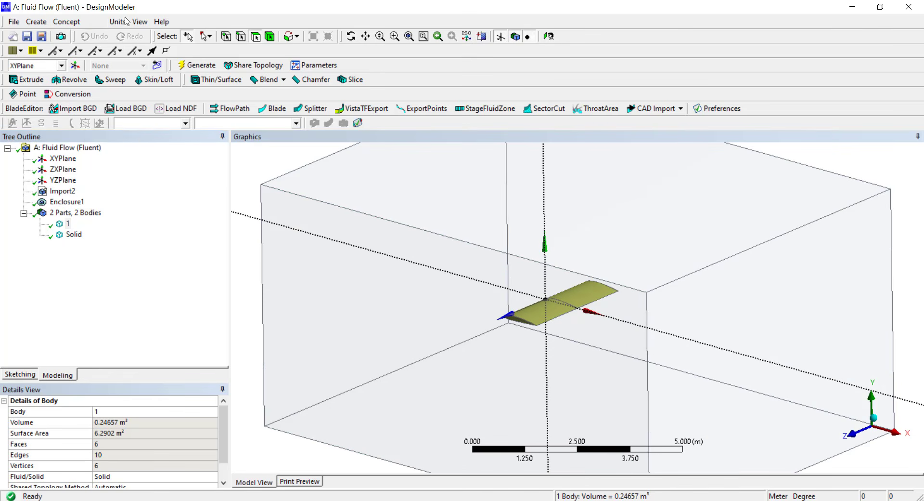
click(95, 21)
click(37, 29)
click(43, 22)
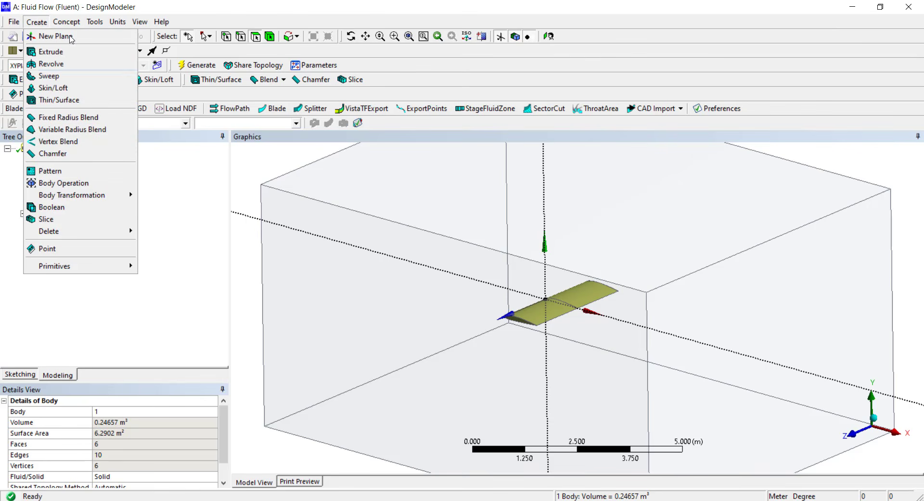
click(37, 3)
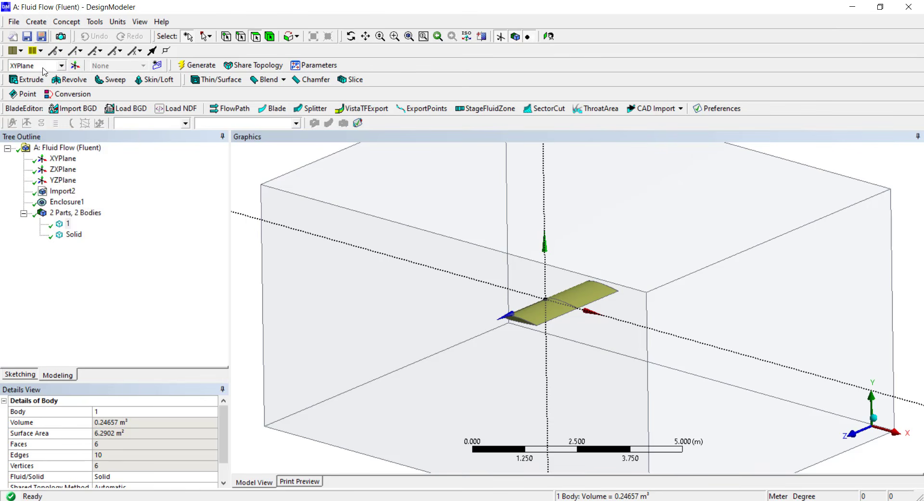
Start a Boolean feature with the preselected wing body 1 as tool body and set its operation to Subtract
click(41, 22)
click(61, 208)
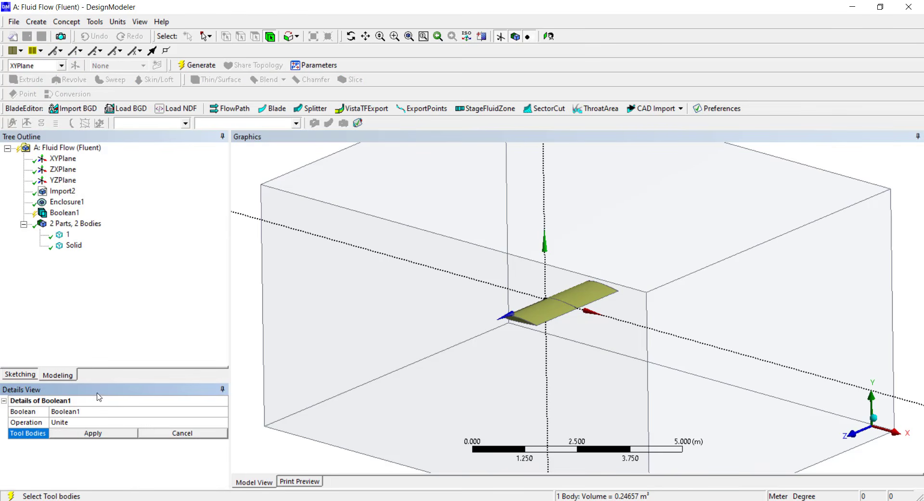
click(82, 431)
click(224, 423)
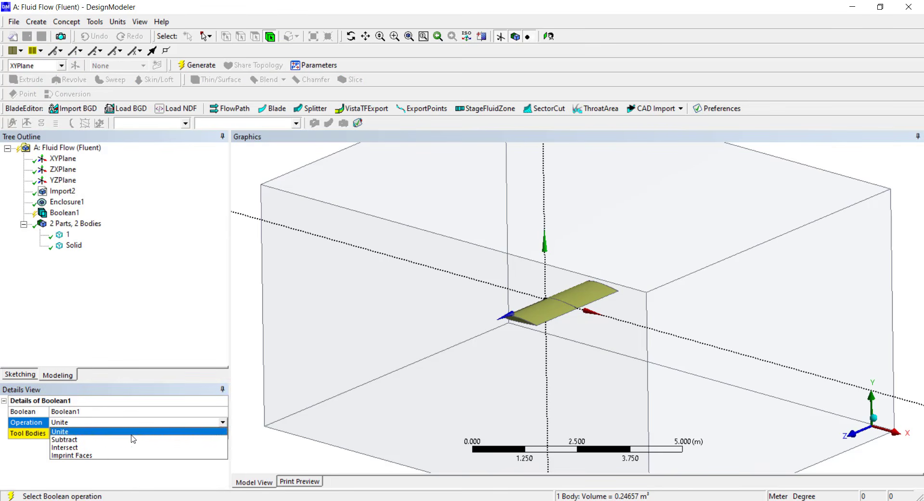
click(135, 439)
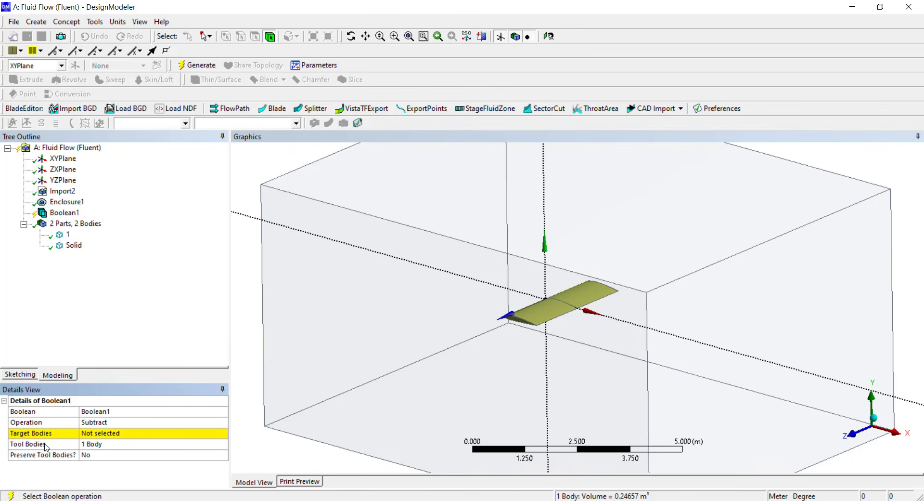
Assign the enclosure's Solid body as the target body of the Boolean subtraction
click(107, 435)
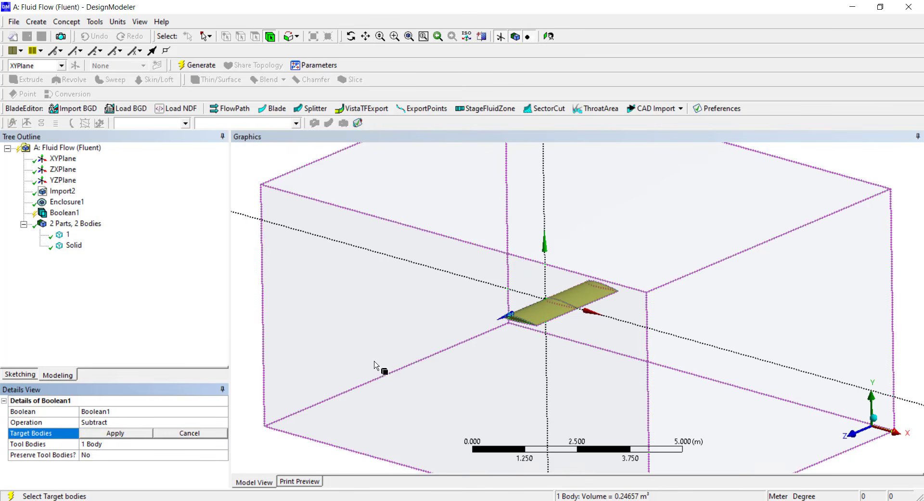
click(72, 245)
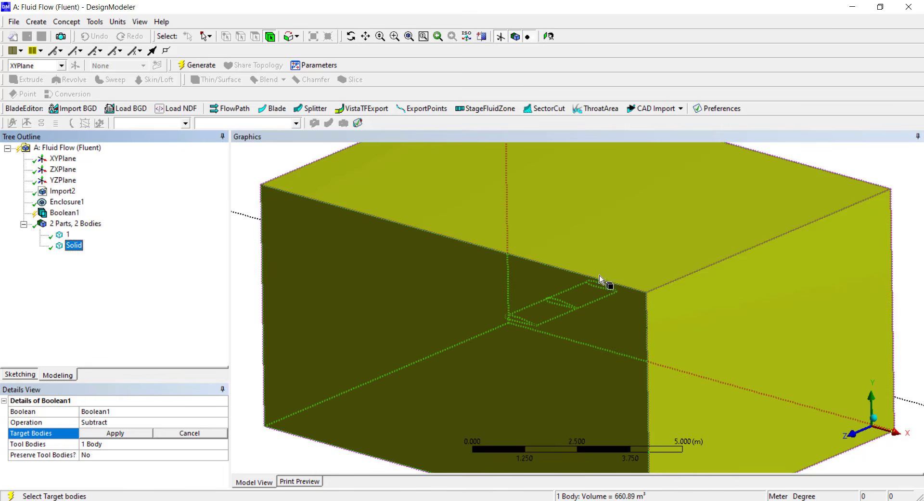
scroll(531, 299, up, 2)
scroll(531, 299, down, 2)
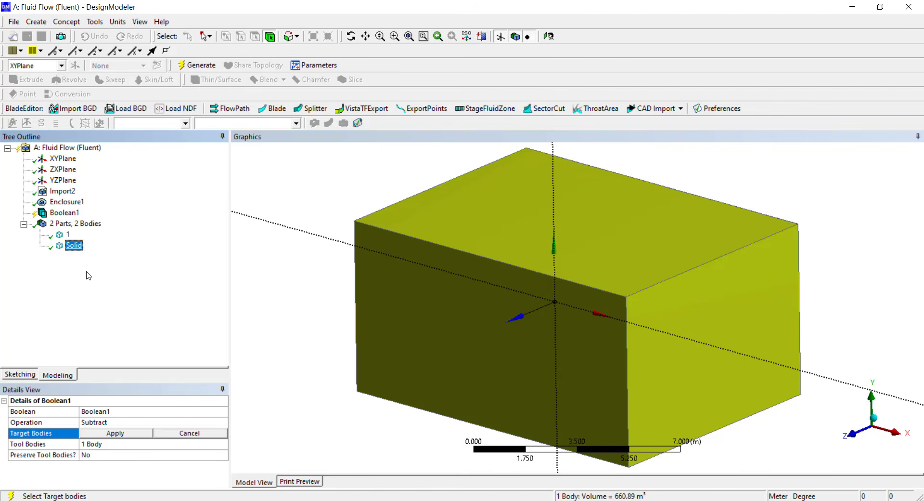
click(134, 437)
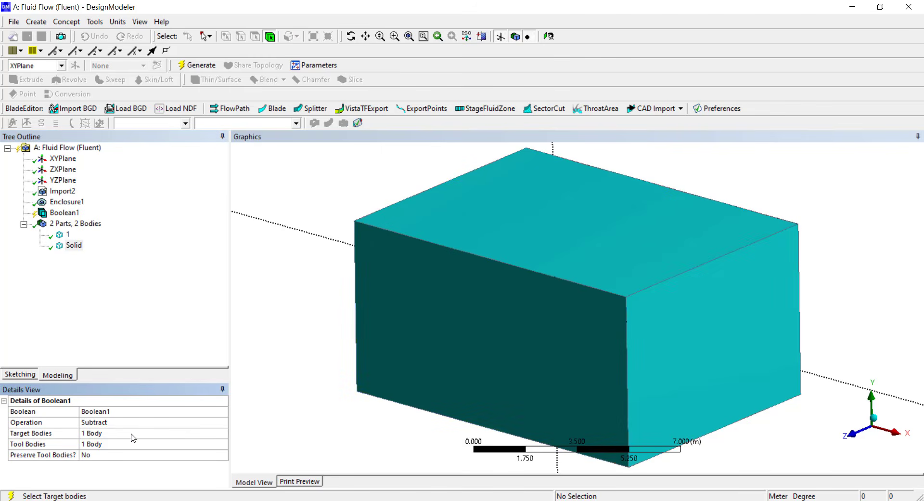
Reapply wing body 1 as the tool body without preserving it, and generate the Boolean subtraction
click(101, 445)
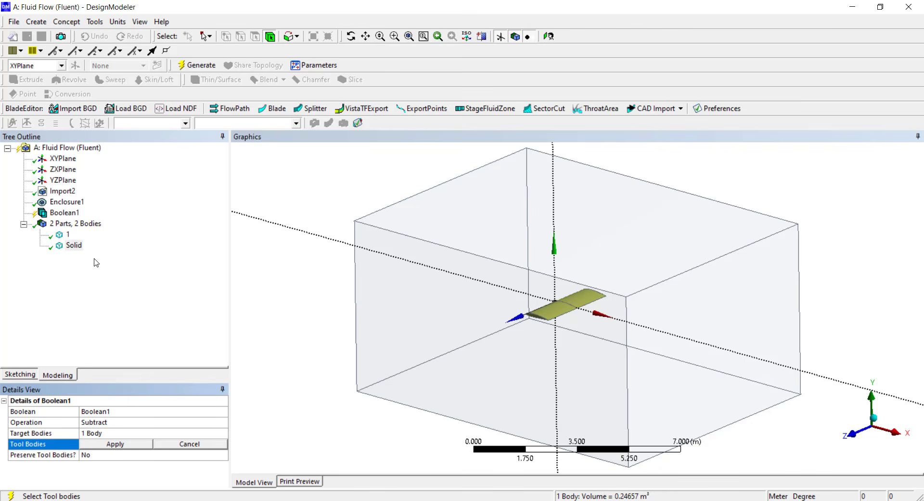
click(68, 235)
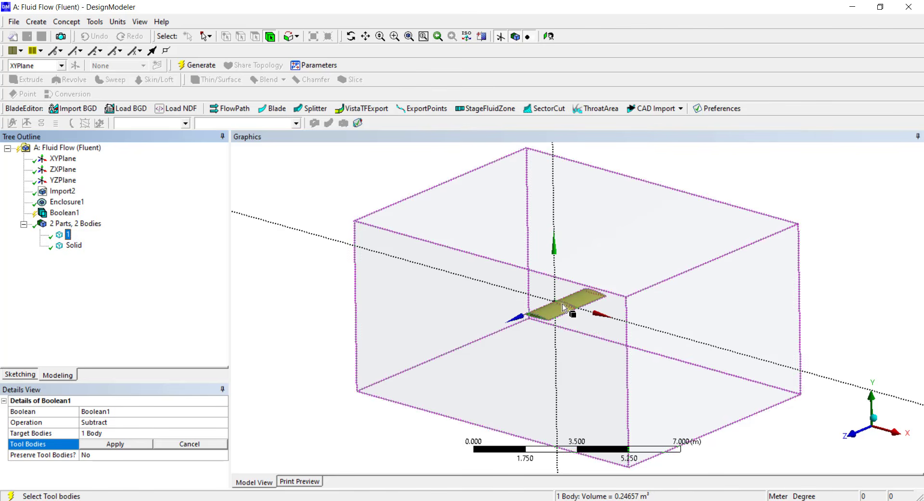
click(115, 443)
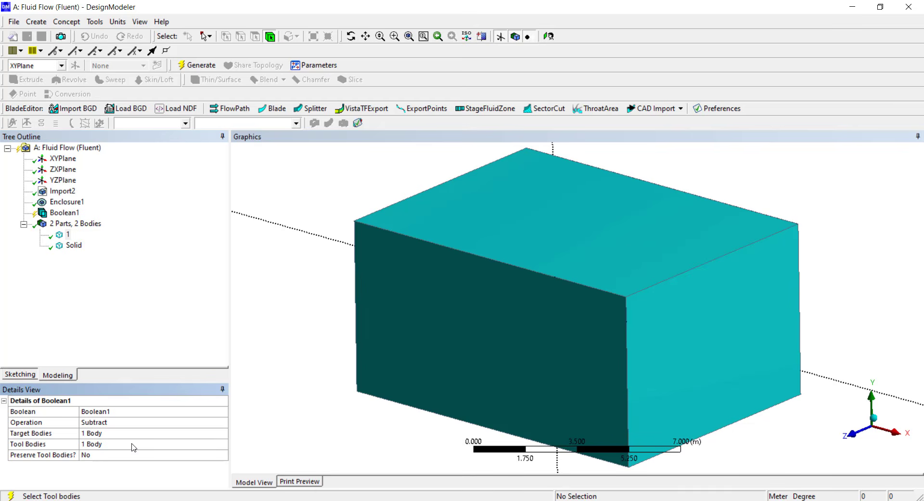
click(201, 65)
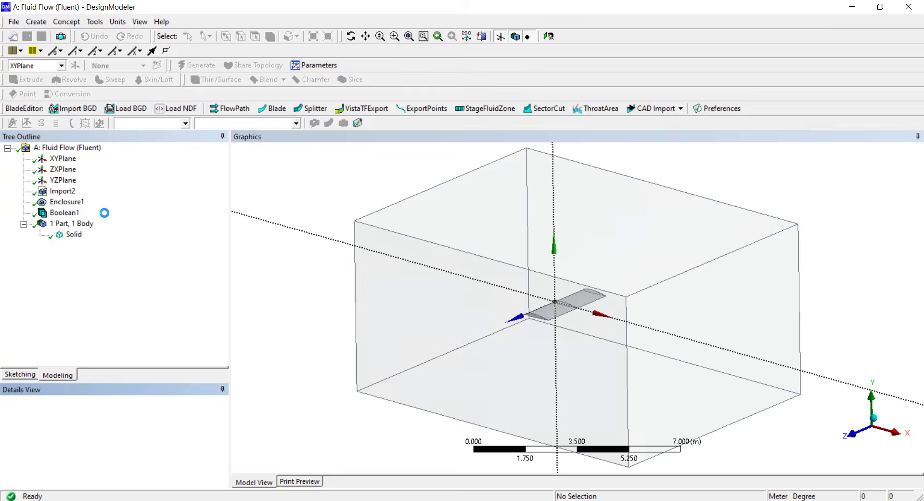
Rename the remaining Solid body as fluid_domain
click(74, 234)
click(355, 338)
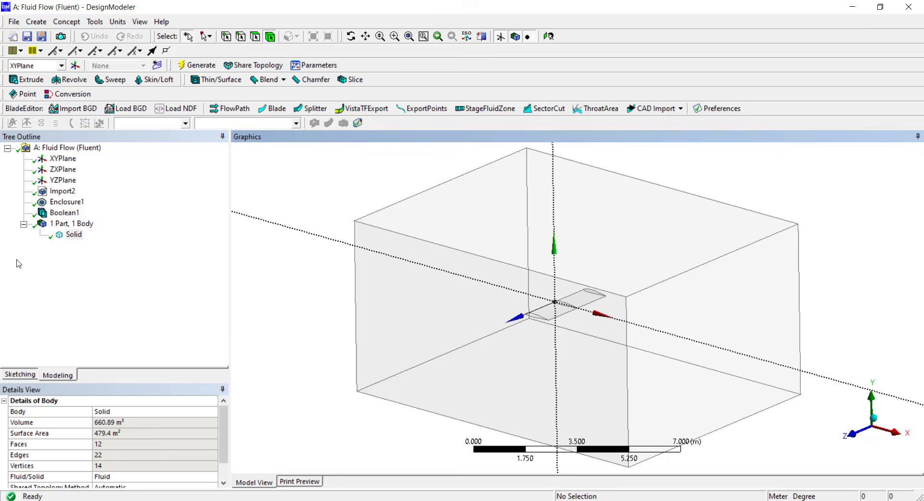
click(77, 235)
click(284, 263)
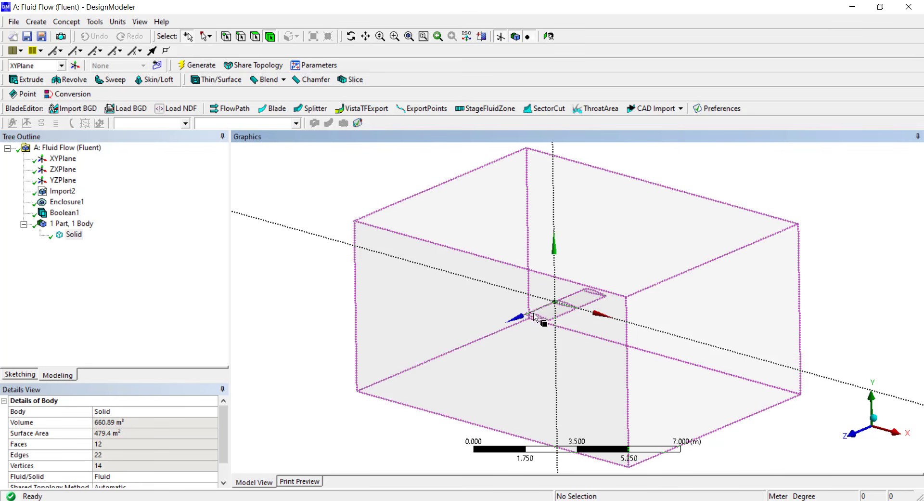
click(74, 235)
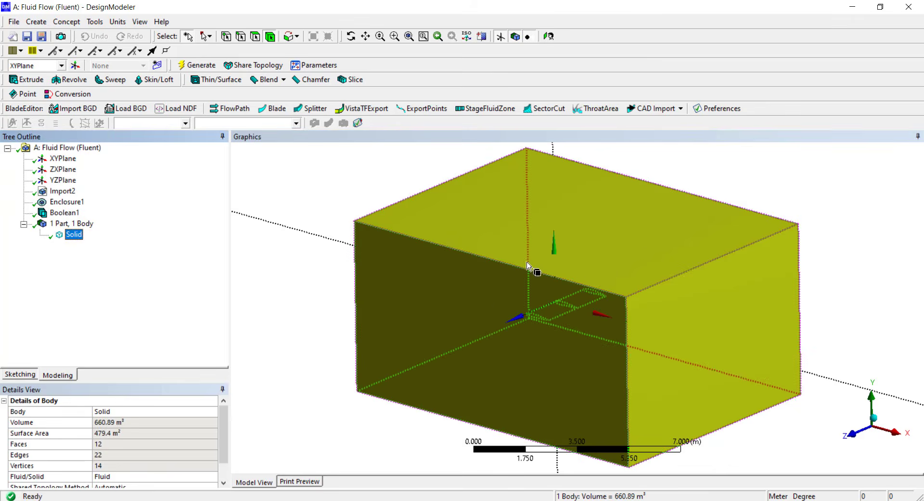
right_click(76, 236)
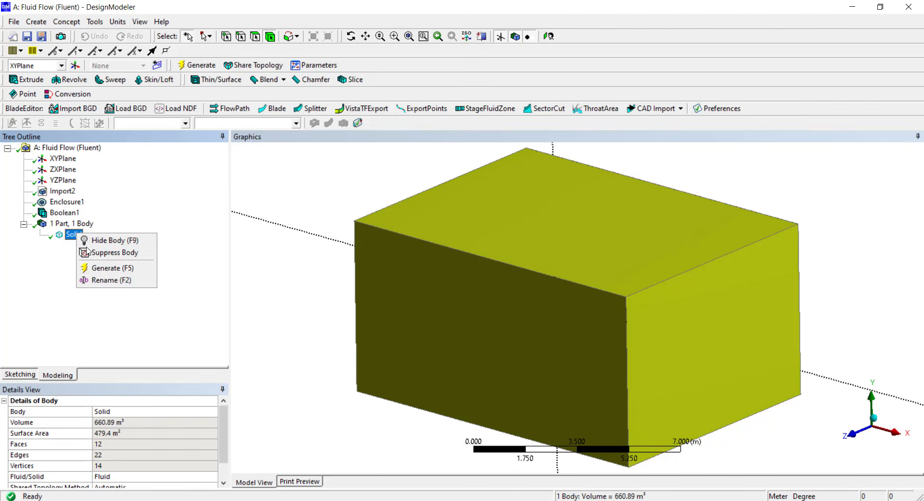
click(113, 289)
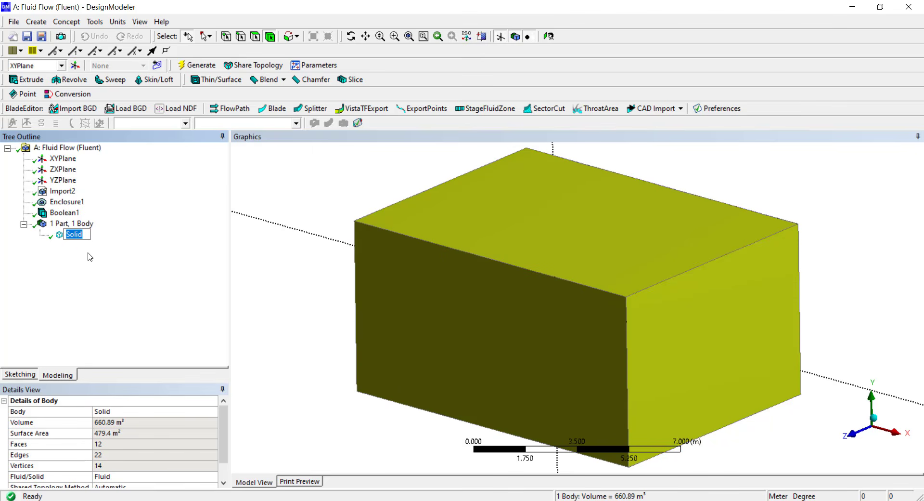
text(fluid_domain)
key(Return)
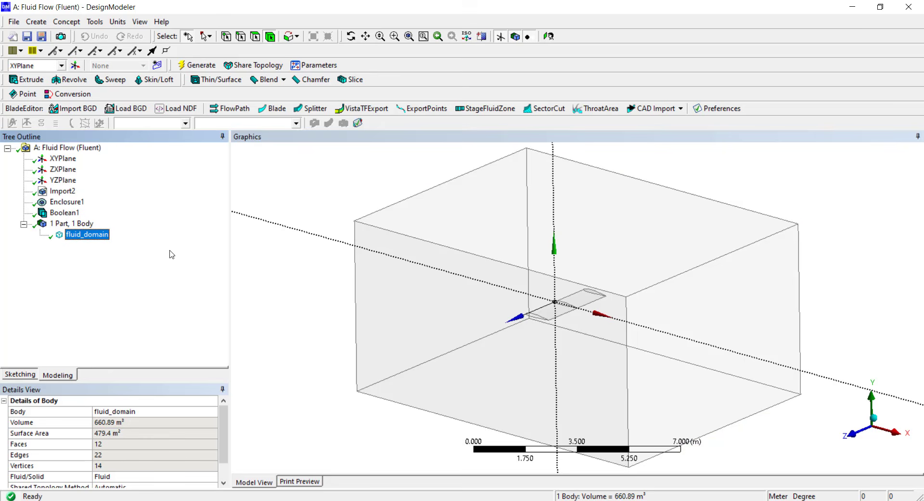
Examine the highlighted fluid_domain body and its wing cavity from oblique and end views
click(328, 175)
click(89, 235)
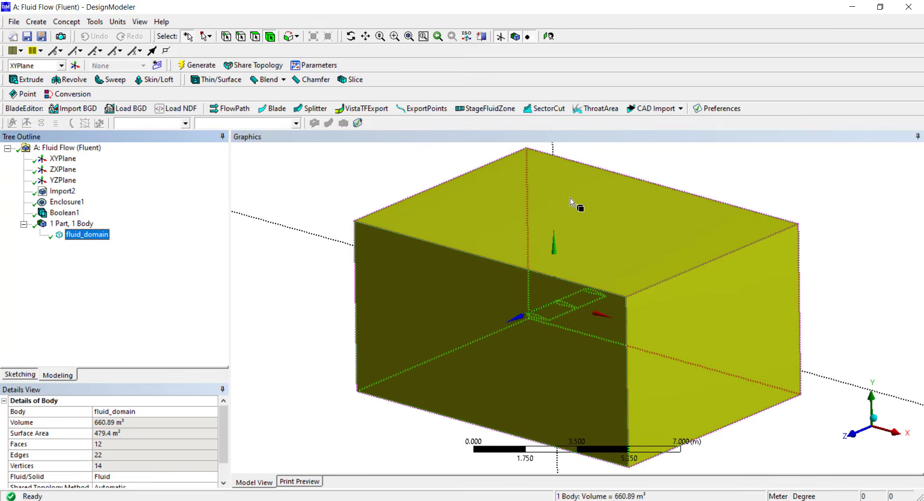
middle_drag(396, 333, 561, 303)
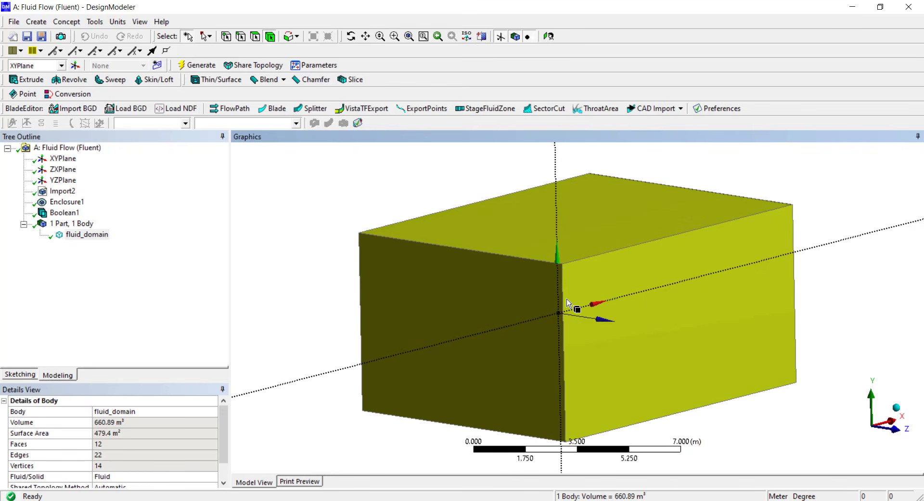
scroll(568, 302, down, 1)
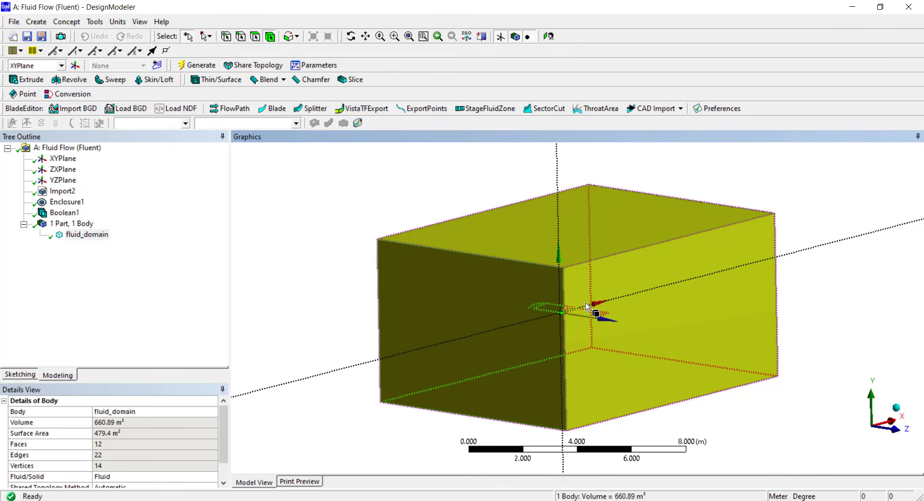
click(87, 235)
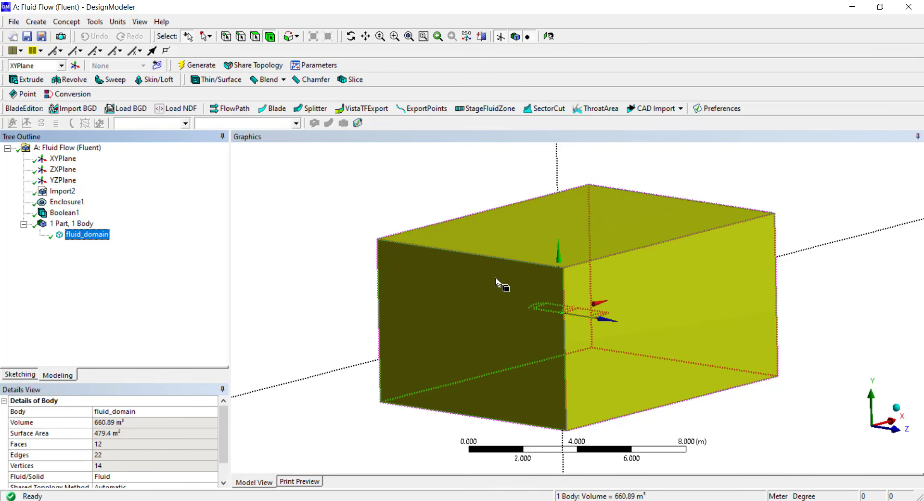
middle_drag(439, 324, 657, 328)
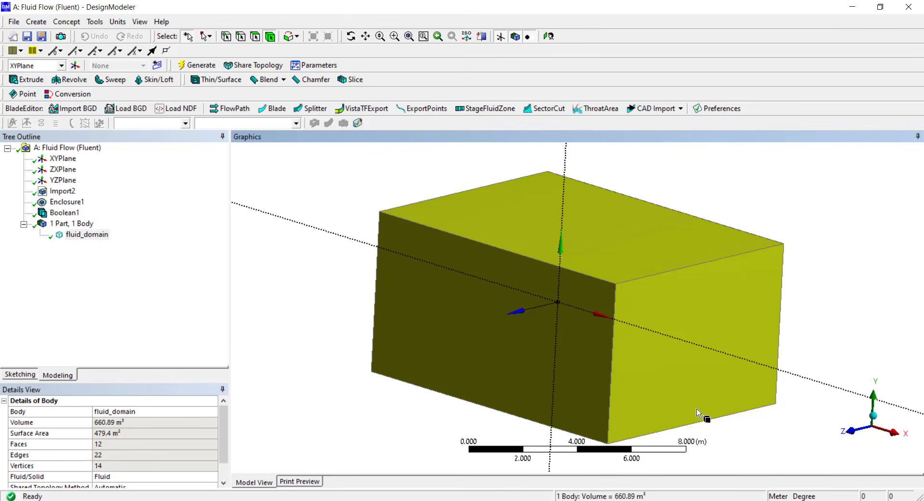
middle_drag(699, 292, 608, 275)
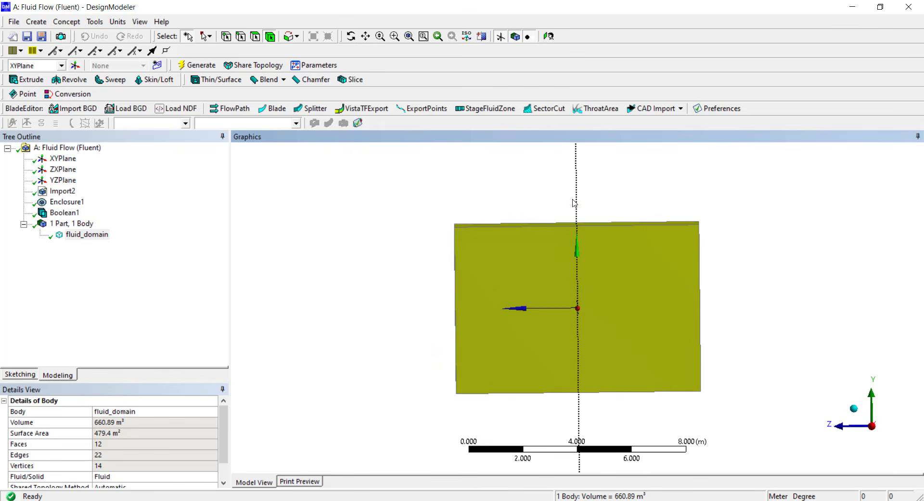
middle_drag(594, 364, 723, 357)
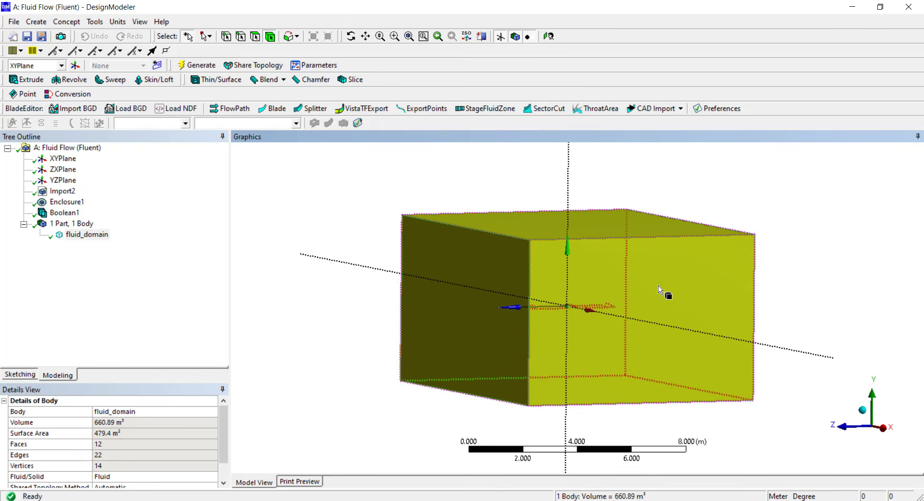
click(85, 234)
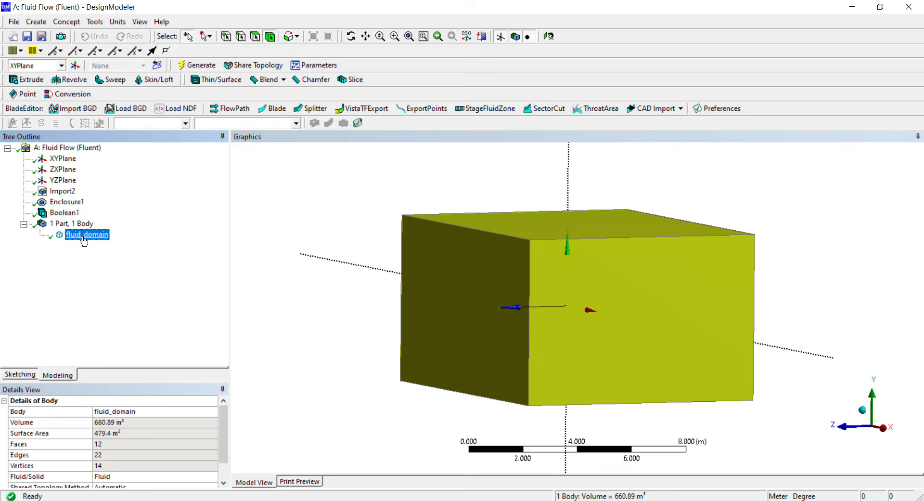
Create a full-model symmetry on all bodies with XYPlane as symmetry plane 1, and generate it
click(95, 21)
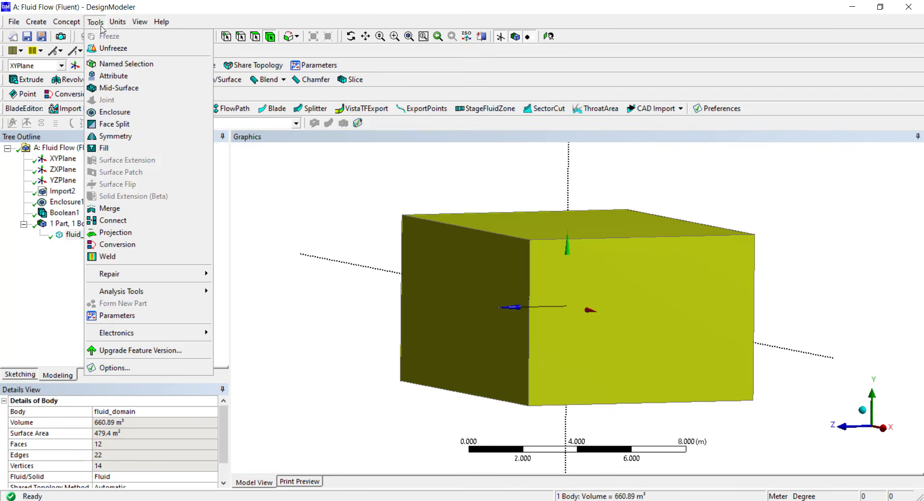
click(116, 136)
click(62, 433)
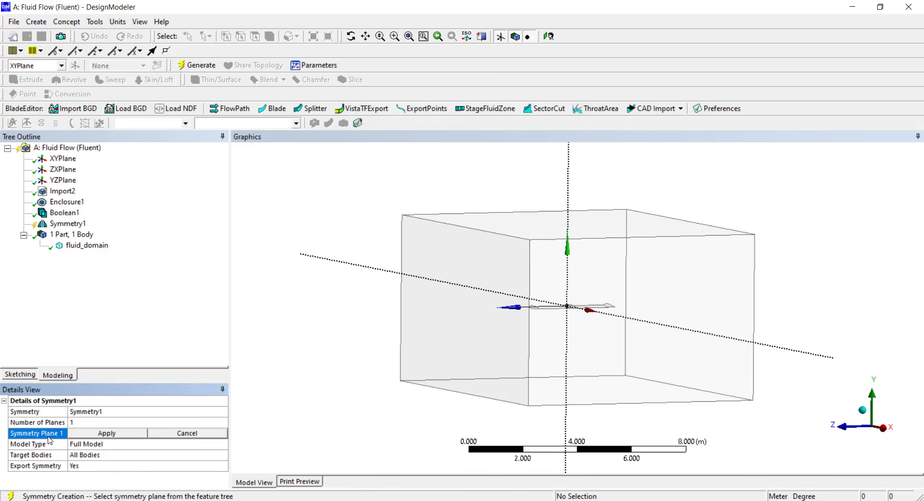
click(62, 160)
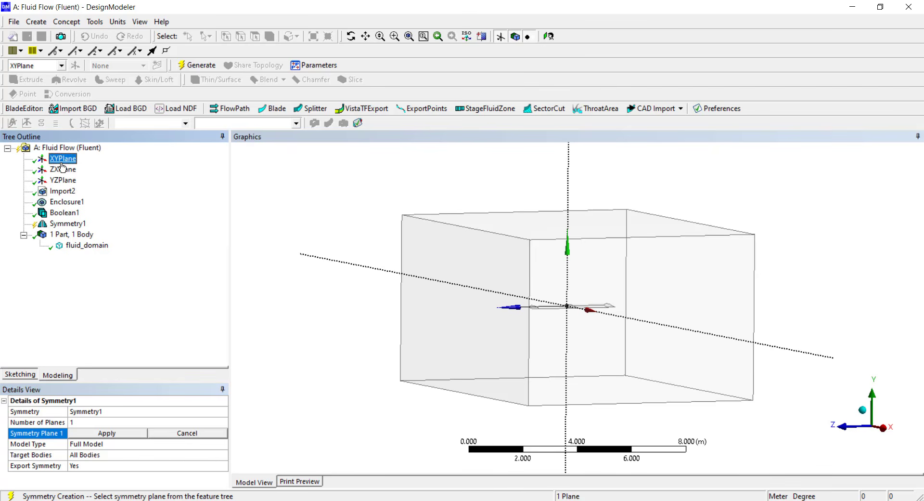
click(86, 433)
click(198, 66)
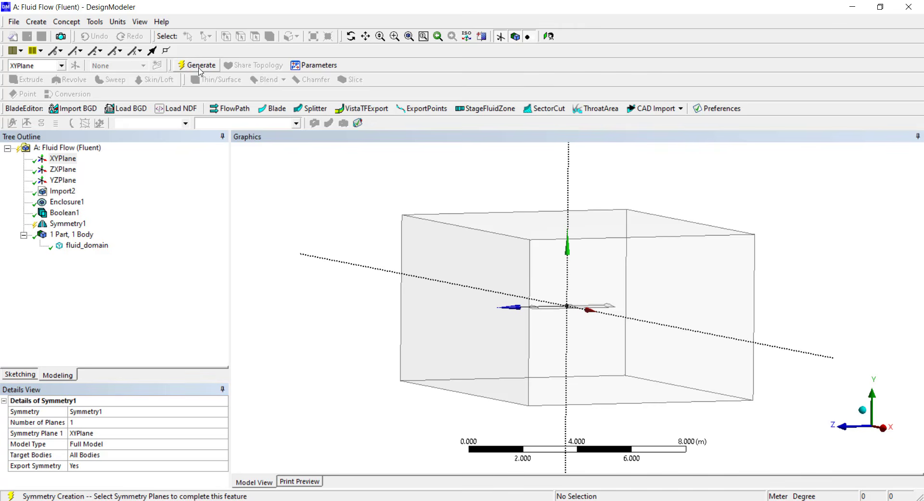
Examine the halved fluid_domain body and the airfoil-shaped opening on its symmetry side up close
click(87, 247)
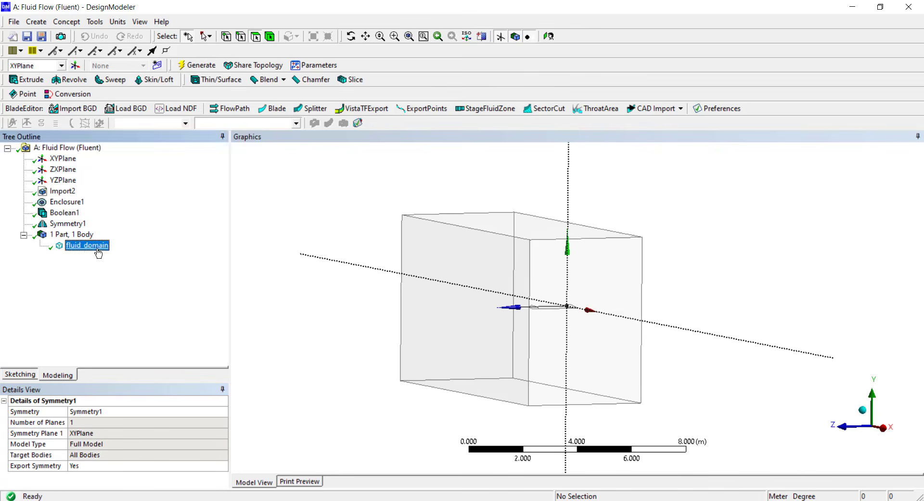
middle_drag(735, 311, 594, 313)
click(424, 206)
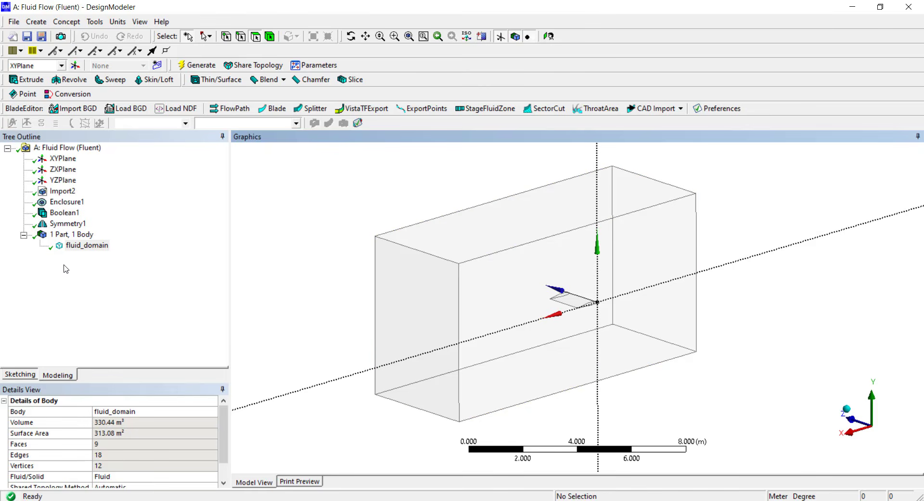
click(79, 247)
scroll(614, 312, up, 3)
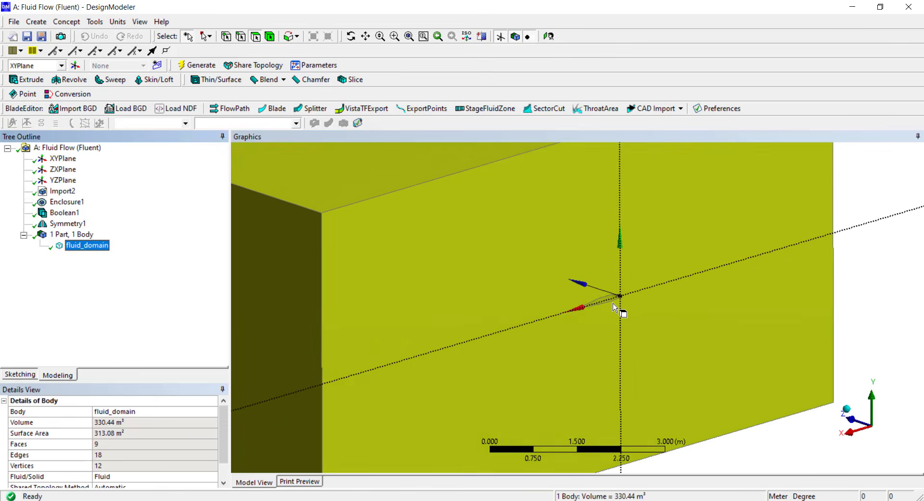
middle_drag(614, 309, 493, 288)
scroll(653, 323, up, 3)
scroll(674, 322, up, 3)
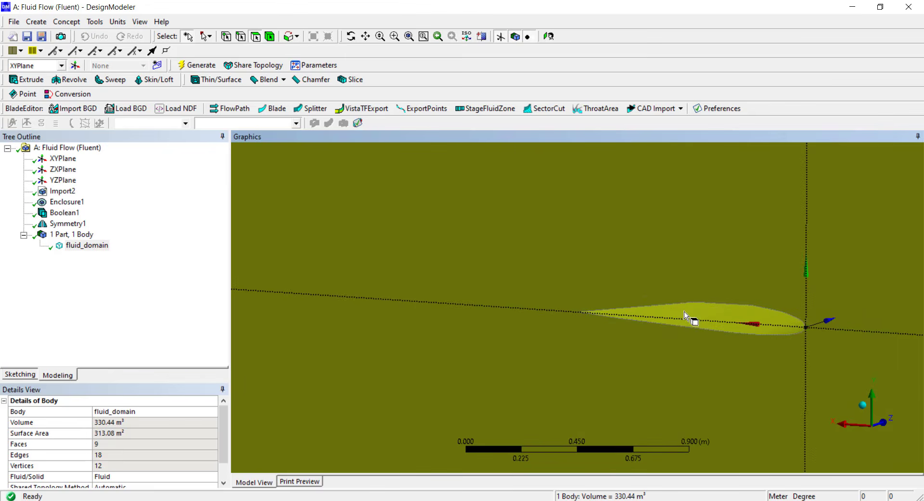
Select the planar face around the airfoil opening and view its extent on the whole fluid domain
click(763, 316)
middle_drag(765, 280, 465, 212)
click(464, 212)
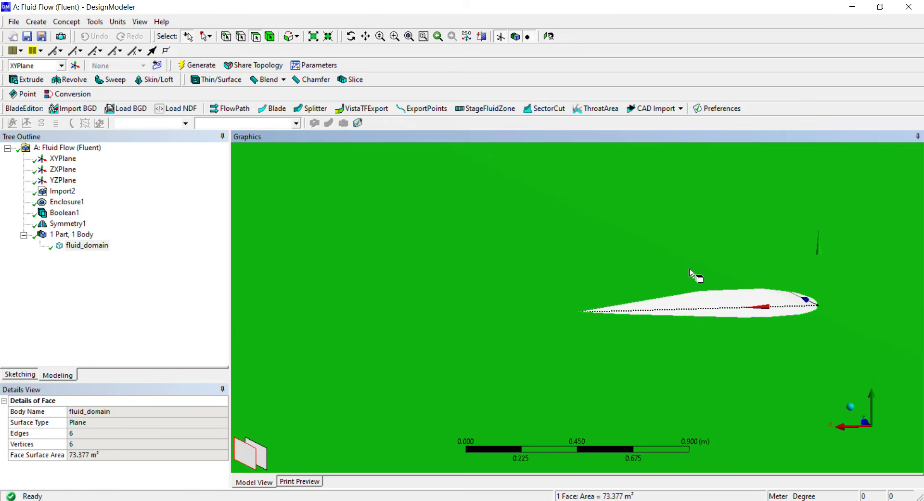
middle_drag(693, 275, 378, 222)
scroll(694, 274, down, 5)
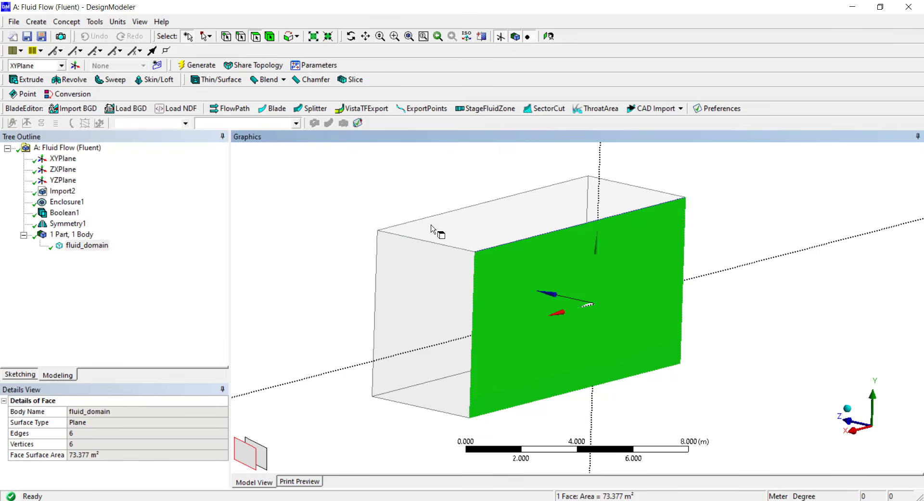
Inspect the end face of the fluid domain and the whole fluid_domain body, leaving nothing selected
key(Escape)
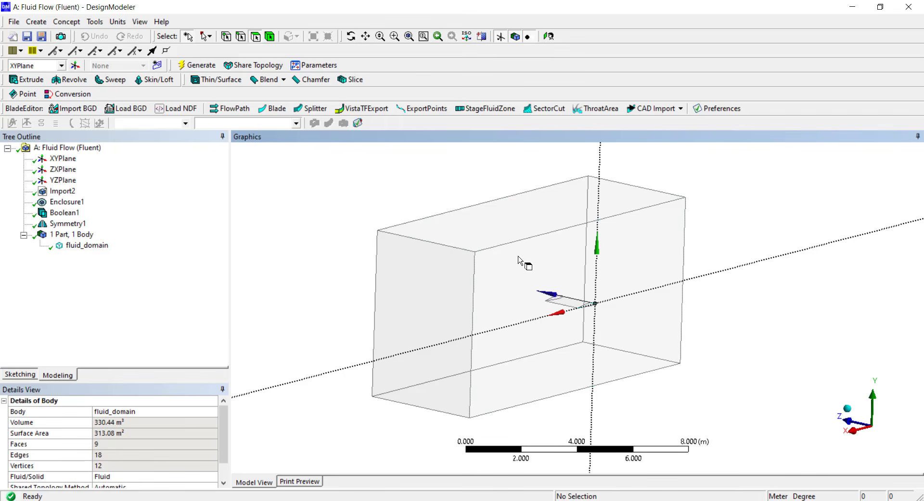
click(501, 232)
click(464, 268)
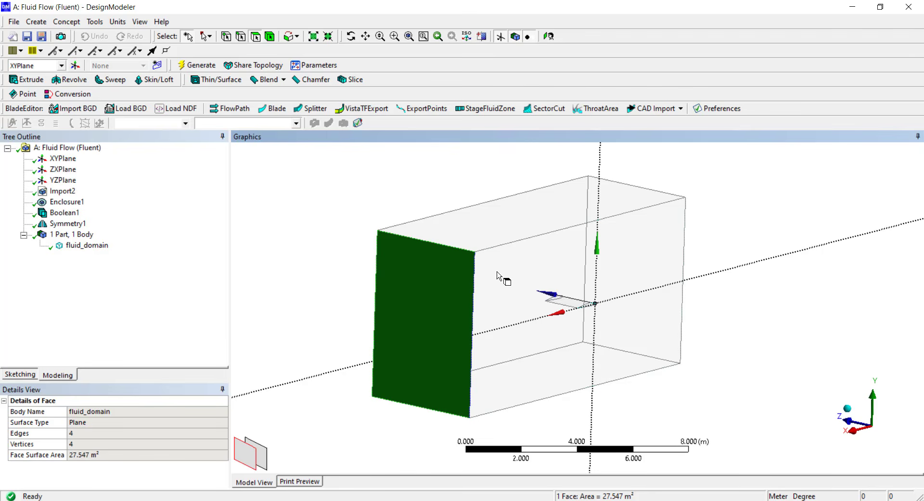
click(87, 246)
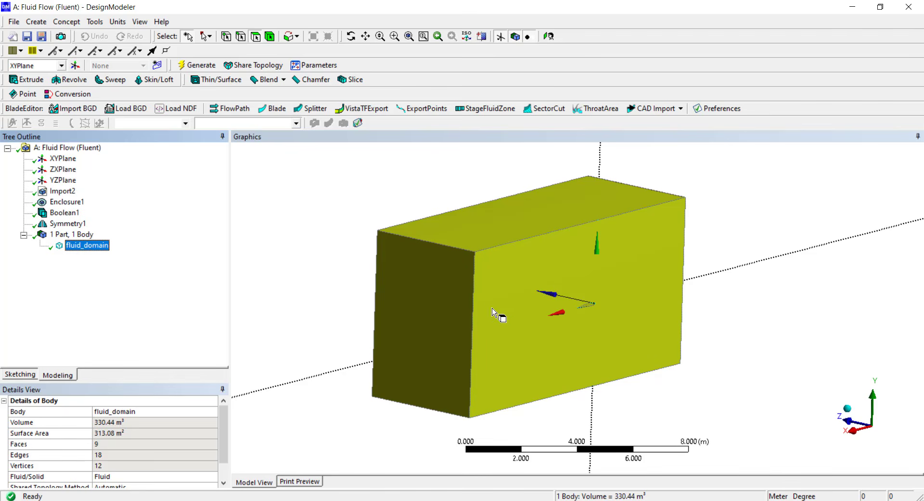
click(303, 212)
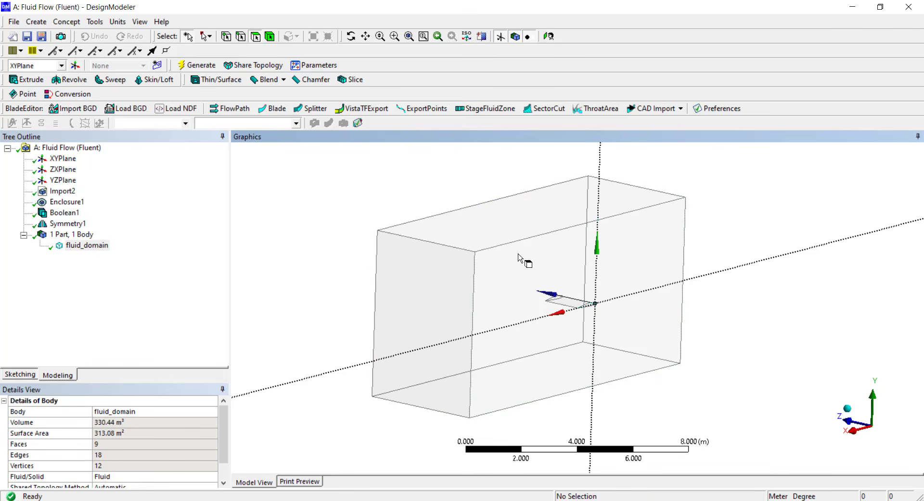
middle_drag(638, 341, 636, 337)
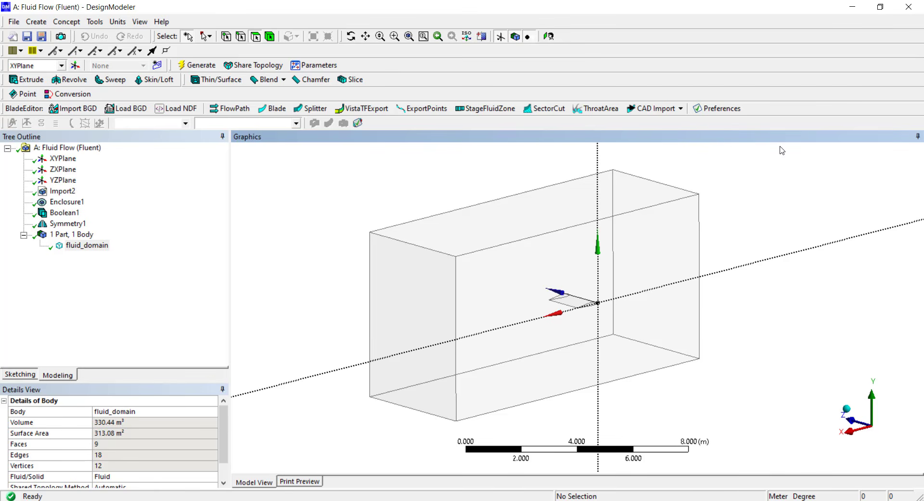
Switch to Workbench and open the Mesh component of the Fluid Flow (Fluent) system for editing
click(761, 311)
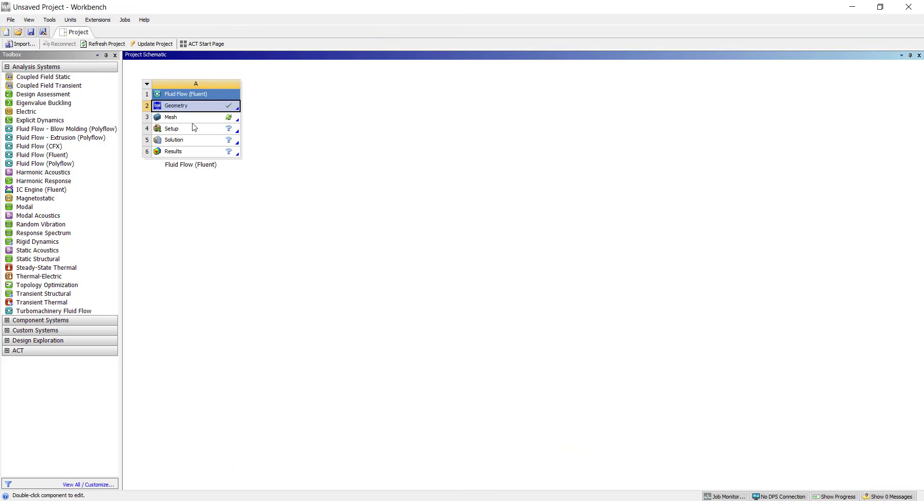
click(194, 118)
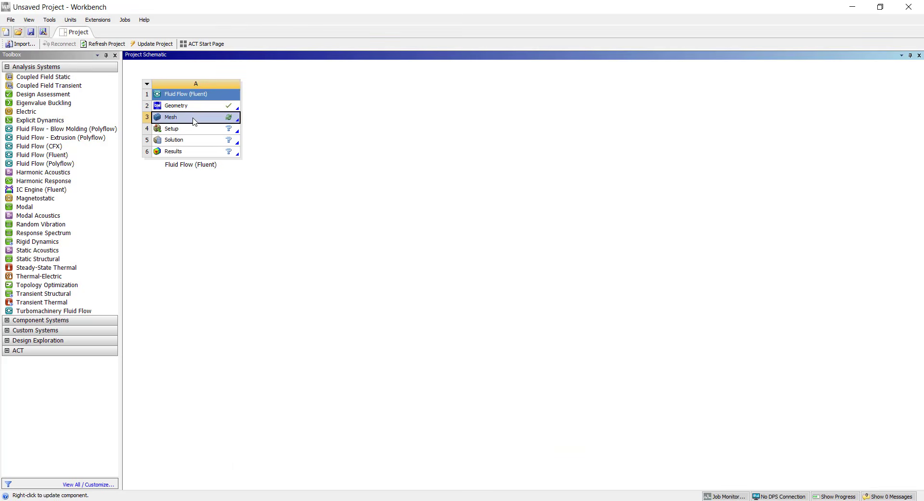
right_click(194, 120)
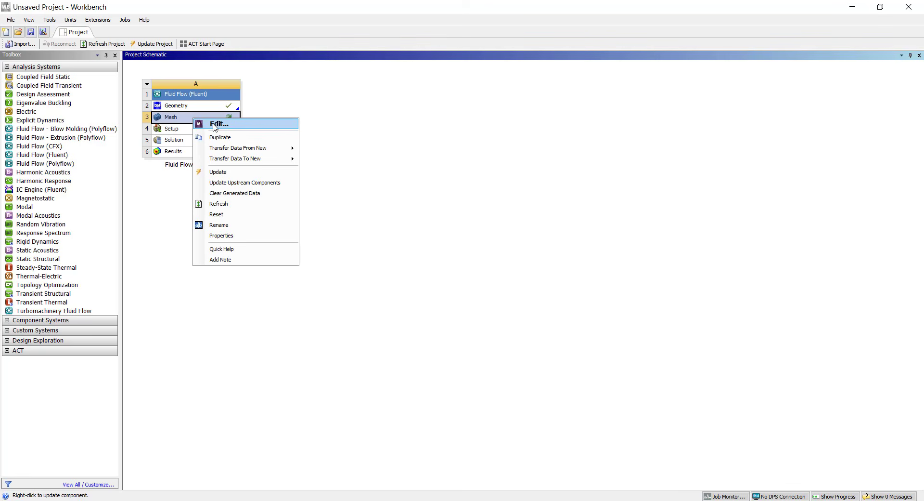
click(220, 124)
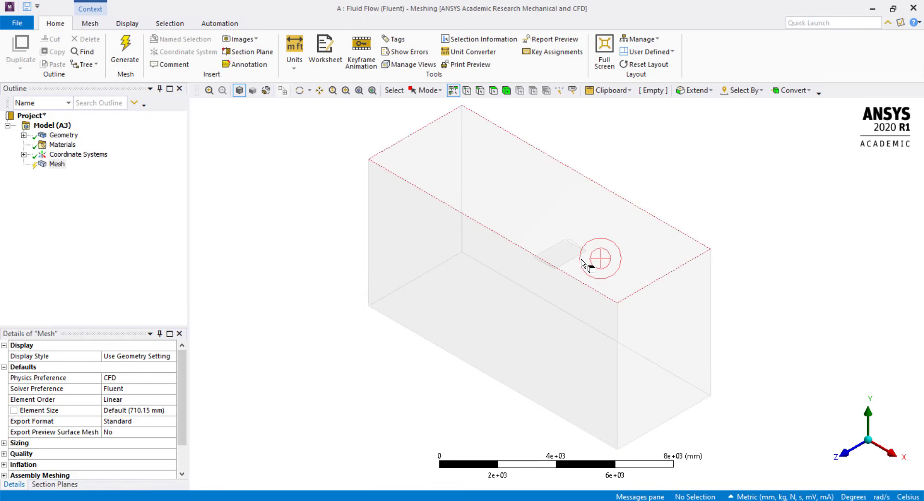
Check the fluid domain's large side face, clear the selection, and generate the mesh with default settings
click(574, 245)
click(615, 312)
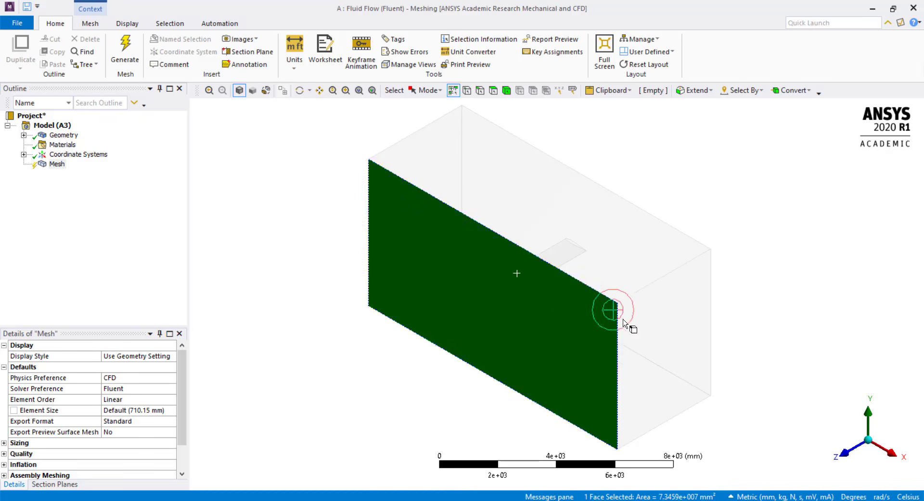
click(617, 315)
click(727, 243)
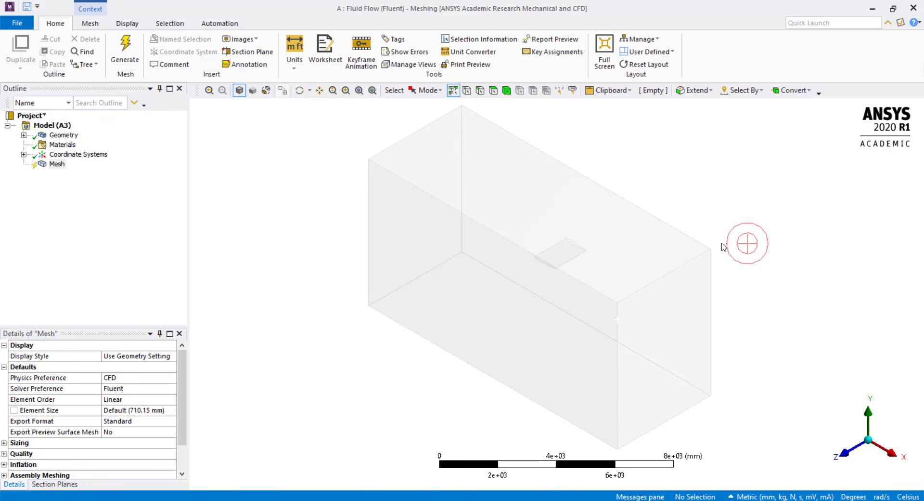
click(58, 165)
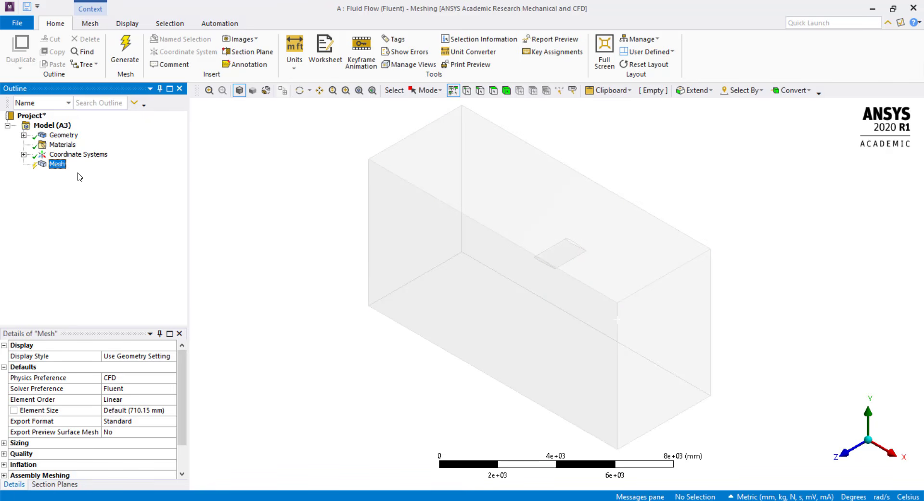
click(125, 54)
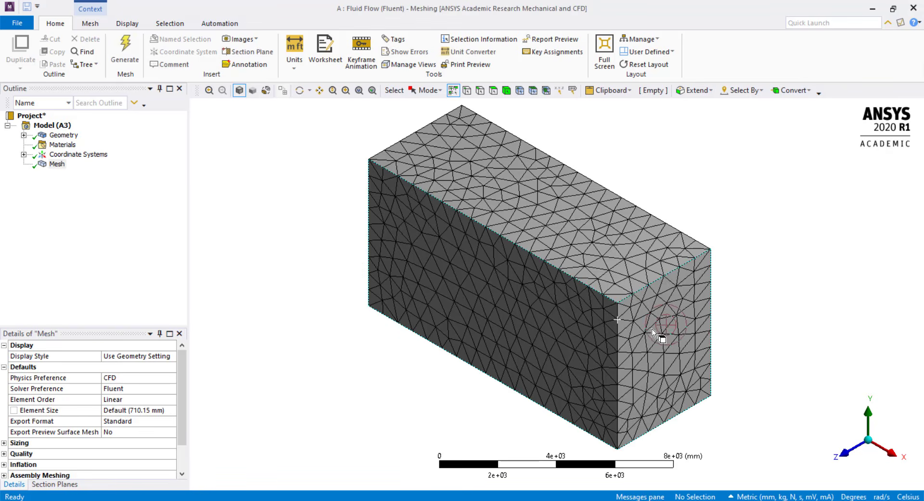
Examine the generated mesh on the symmetry side, up close around the airfoil opening and its leading edge
middle_drag(689, 340, 478, 305)
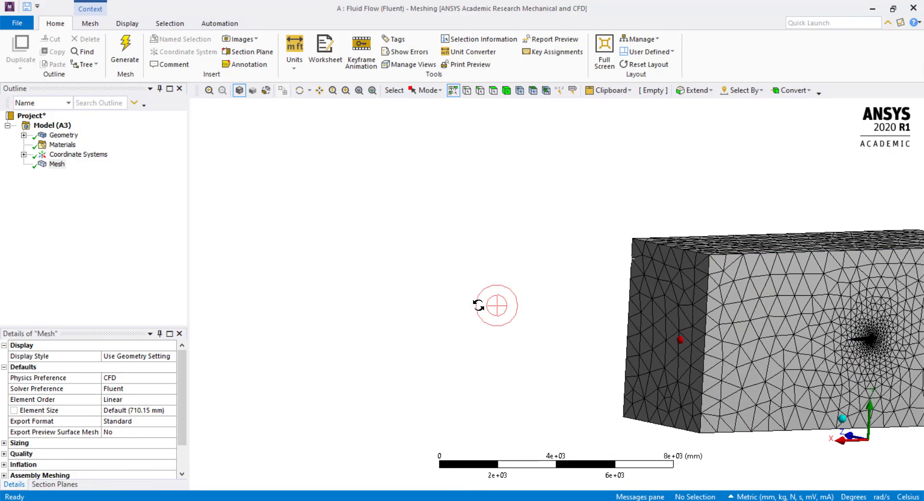
middle_drag(736, 310, 660, 303)
scroll(660, 303, up, 5)
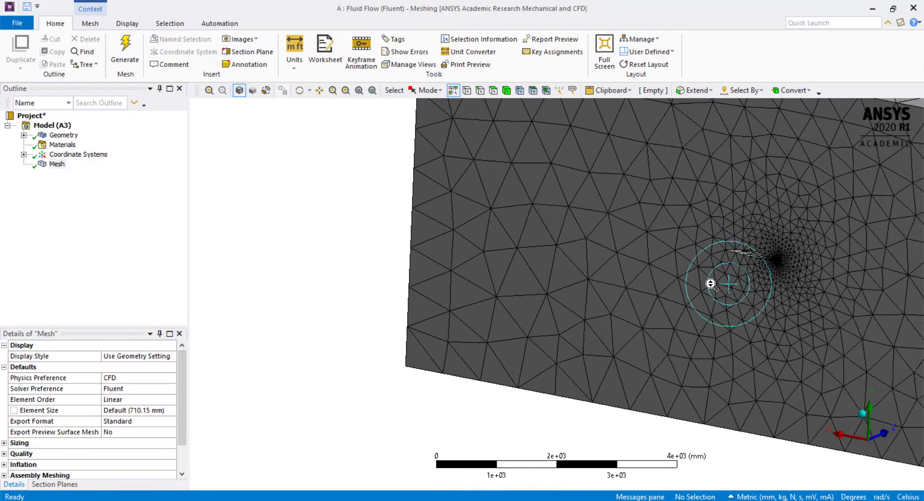
scroll(711, 284, up, 8)
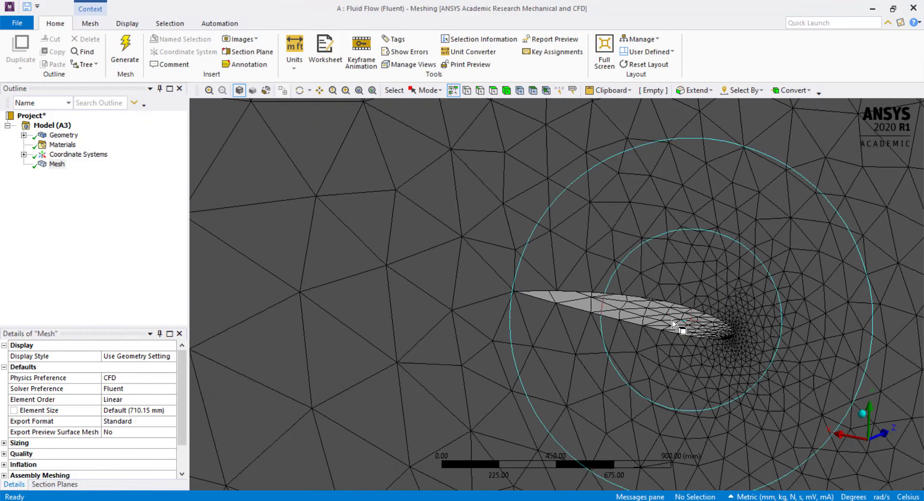
scroll(722, 344, up, 3)
ctrl+middle_drag(672, 301, 419, 205)
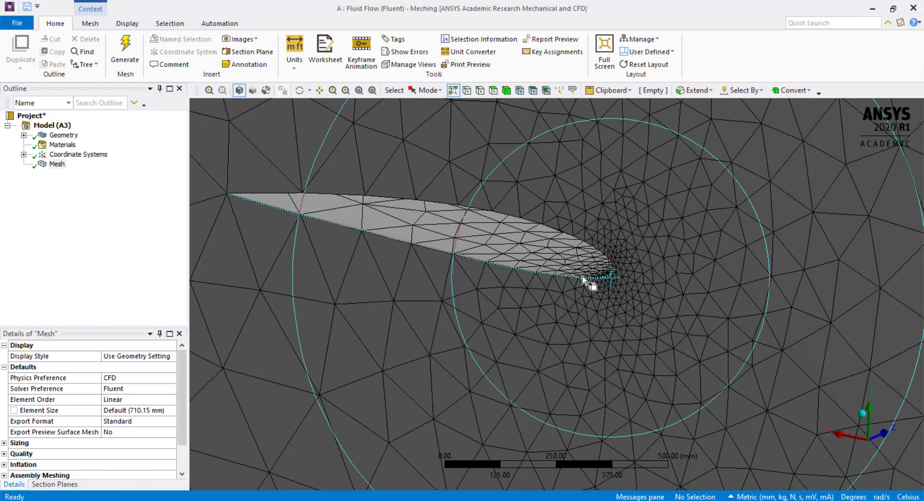
scroll(561, 249, down, 1)
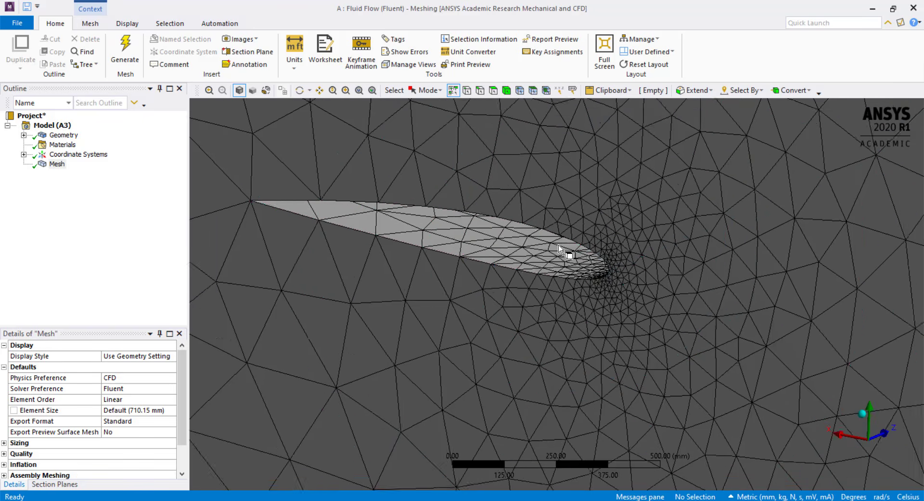
Examine the mesh around the airfoil's trailing edge and compare it with the mesh across the whole fluid domain
scroll(559, 248, down, 2)
ctrl+middle_drag(424, 253, 698, 335)
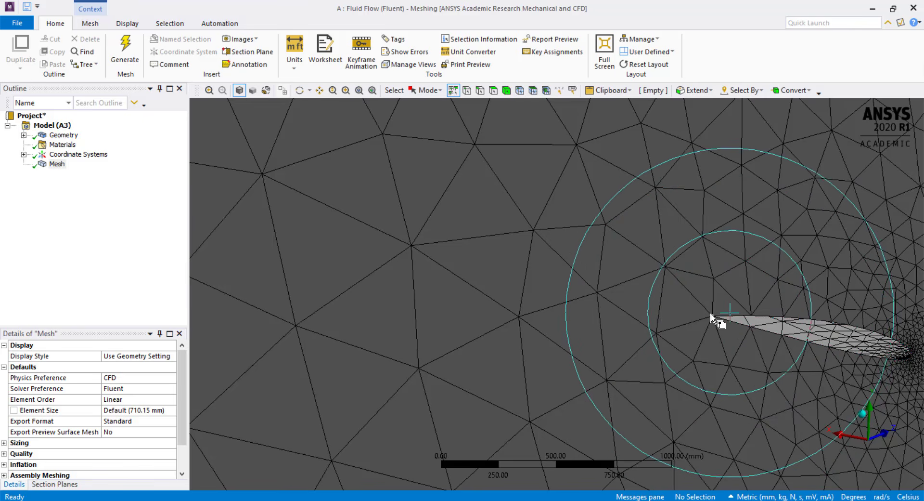
scroll(722, 318, up, 3)
ctrl+middle_drag(737, 326, 504, 295)
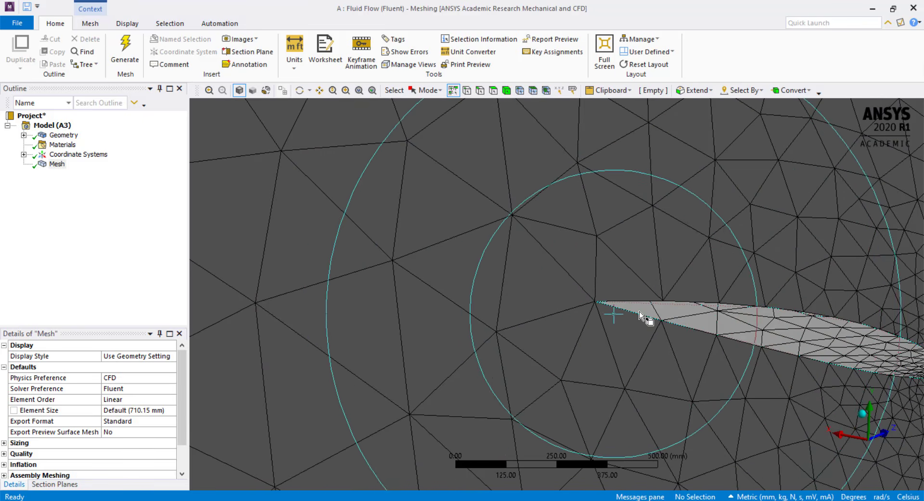
scroll(630, 301, down, 2)
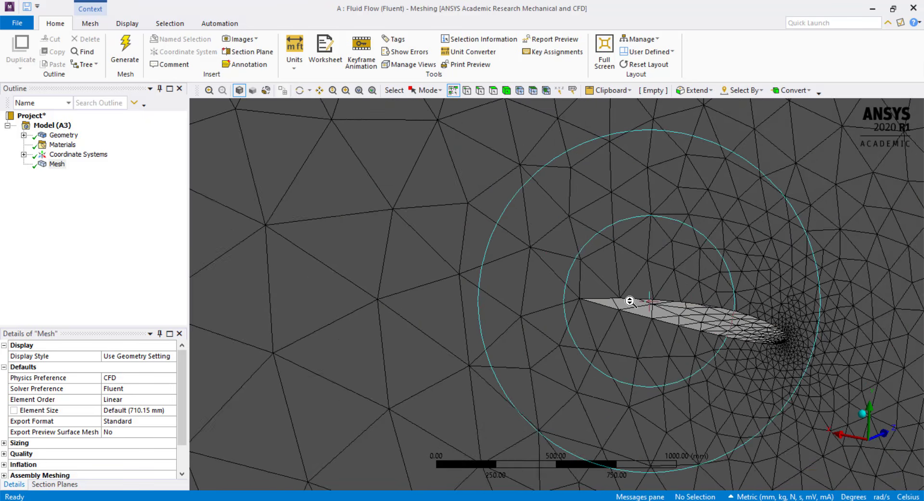
scroll(630, 301, down, 5)
mouse_move(633, 303)
middle_down()
mouse_move(608, 292)
mouse_move(621, 308)
mouse_move(581, 324)
middle_up()
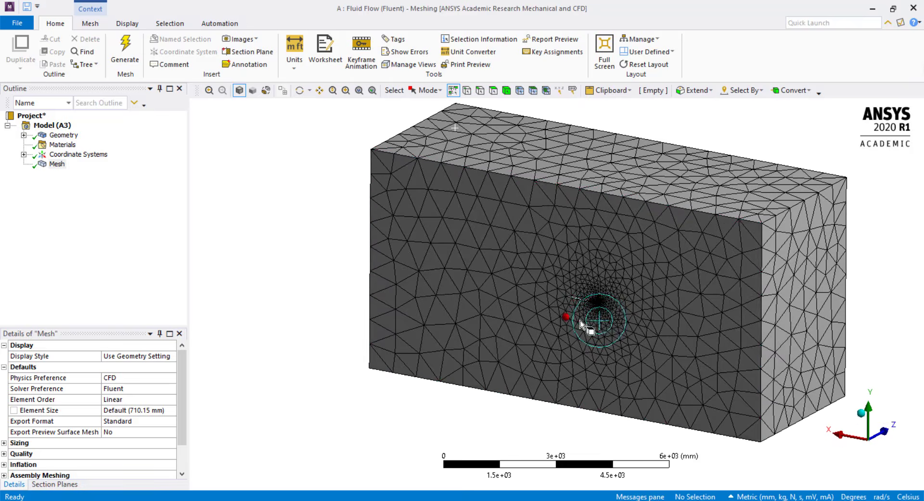
scroll(585, 318, up, 1)
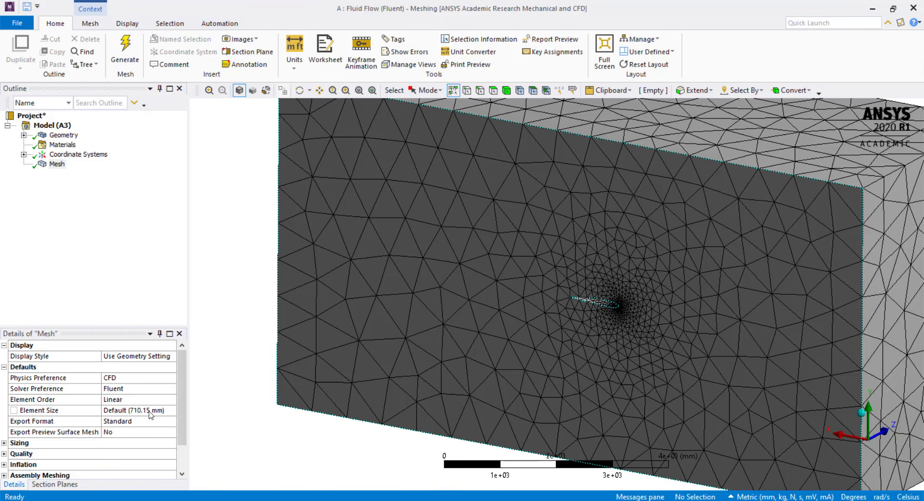
Set the global mesh element size to 500 mm
click(149, 410)
text(50)
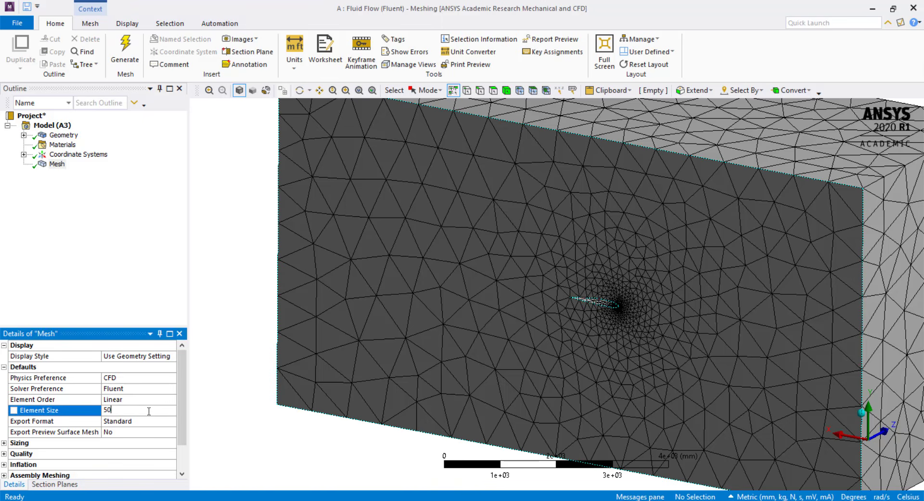
text(0)
key(Return)
Expand the mesh sizing settings and set the maximum size to 500 mm
scroll(144, 413, down, 1)
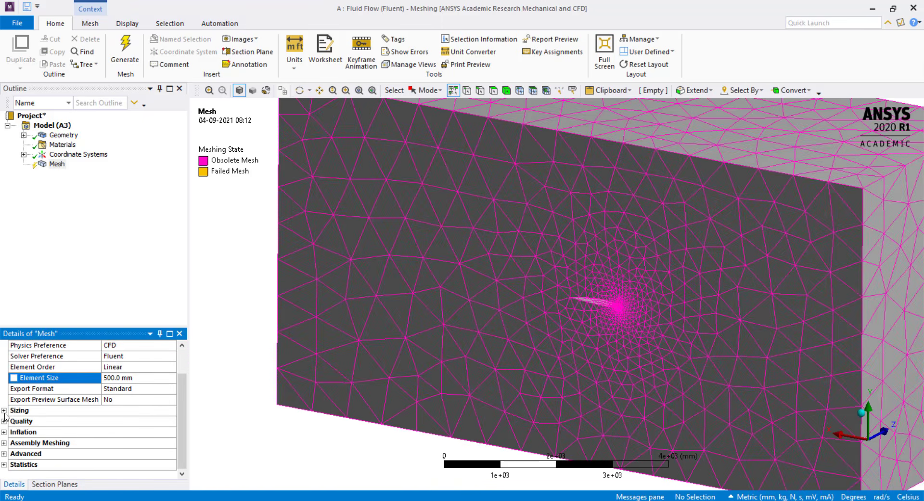
click(4, 413)
scroll(107, 423, down, 1)
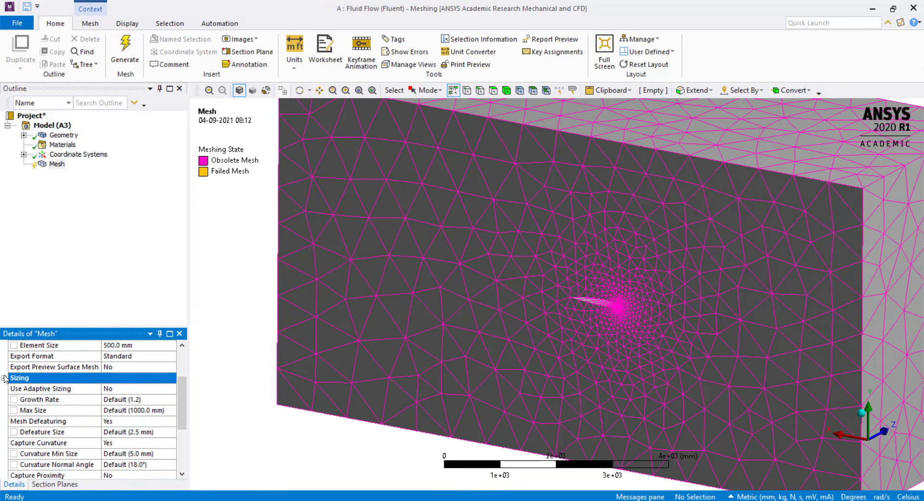
scroll(44, 393, down, 1)
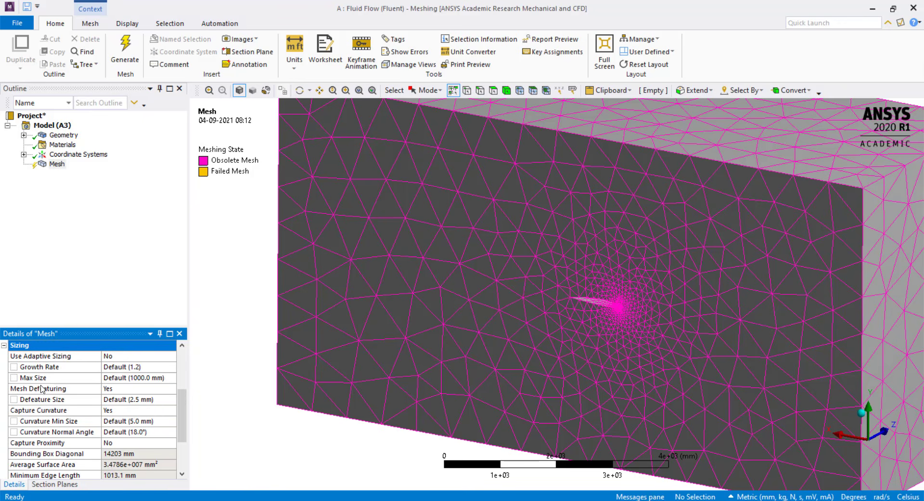
click(147, 378)
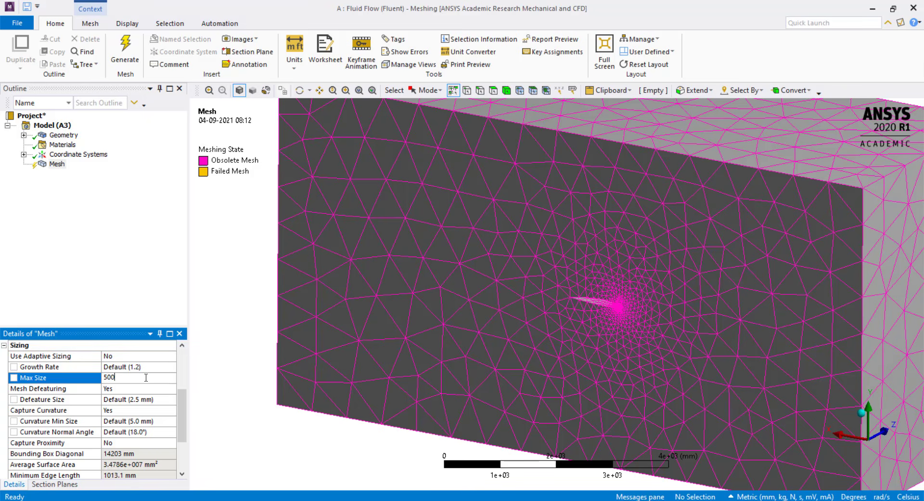
key(Return)
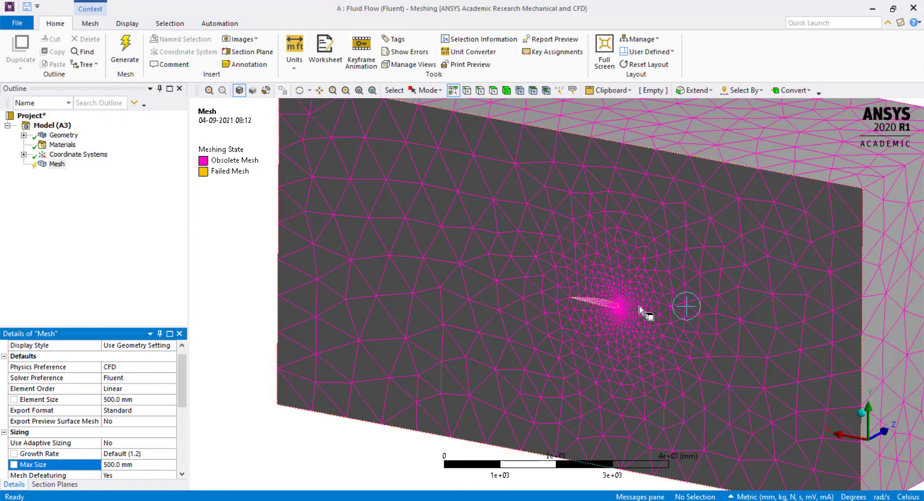
Insert a face sizing on the three wing faces inside the fluid domain, using face selection
click(609, 307)
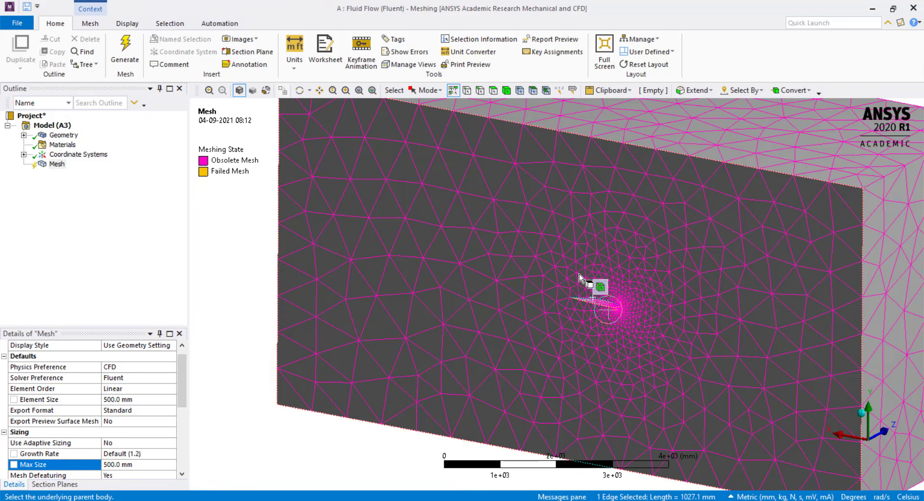
click(493, 92)
scroll(621, 385, up, 5)
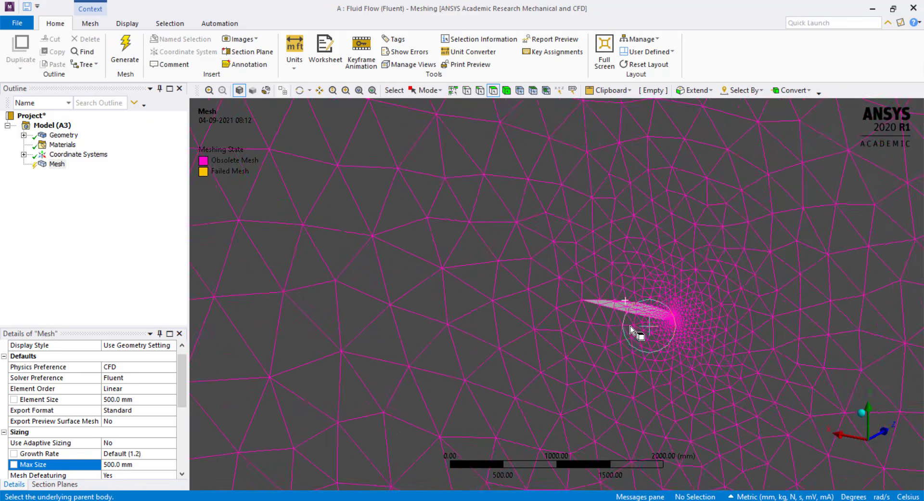
click(707, 328)
middle_drag(696, 347, 710, 320)
middle_drag(693, 357, 700, 346)
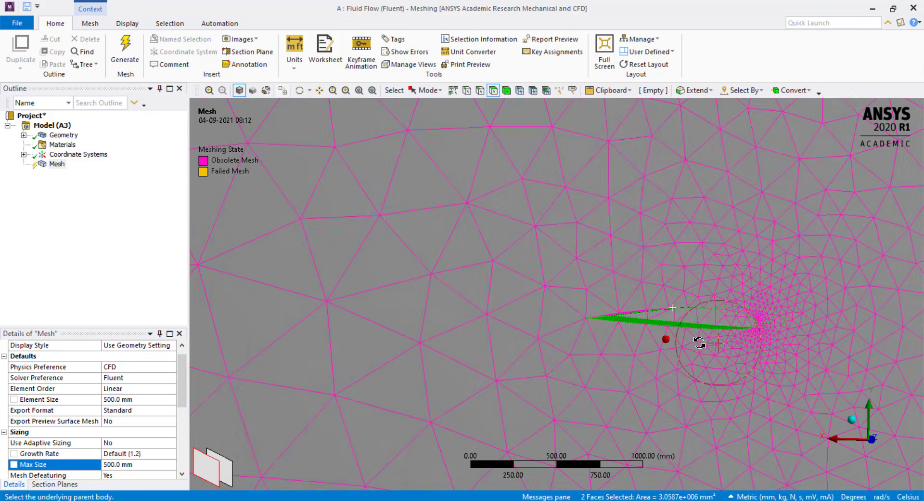
mouse_move(705, 342)
middle_down()
mouse_move(643, 366)
mouse_move(707, 339)
mouse_move(697, 328)
mouse_move(718, 309)
mouse_move(753, 310)
mouse_move(702, 325)
middle_up()
right_click(695, 322)
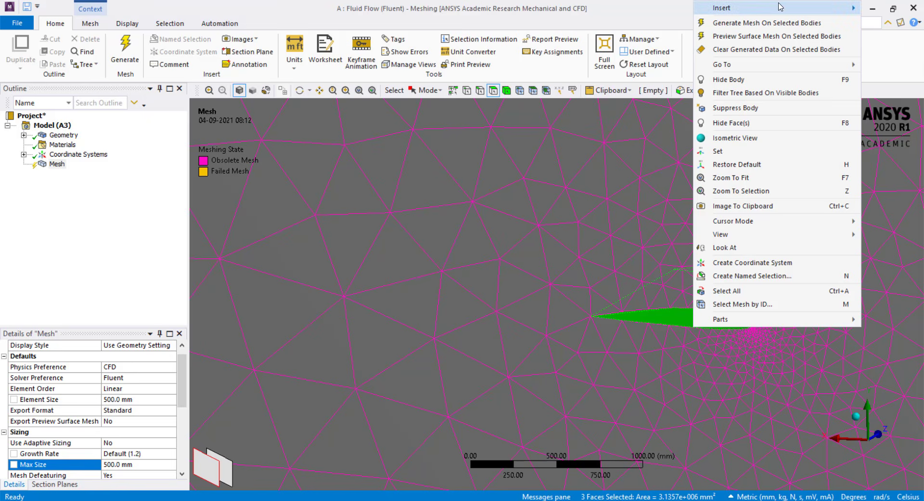
mouse_move(747, 13)
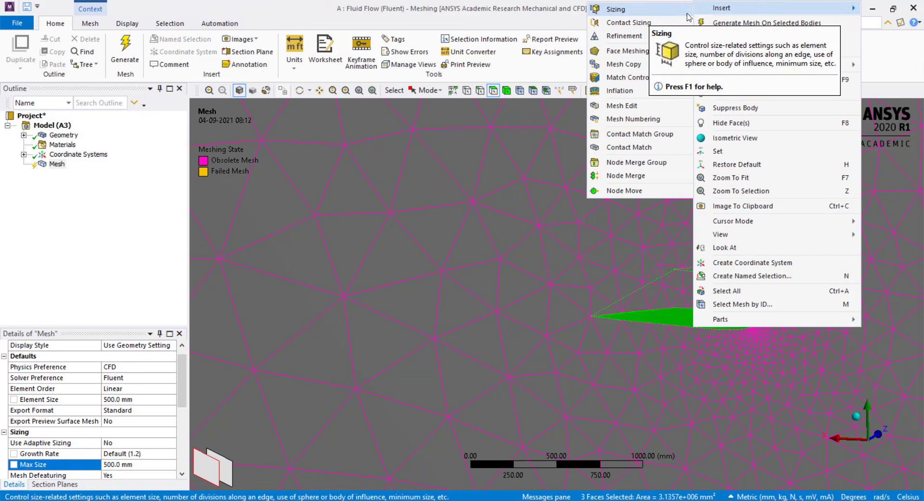
click(635, 9)
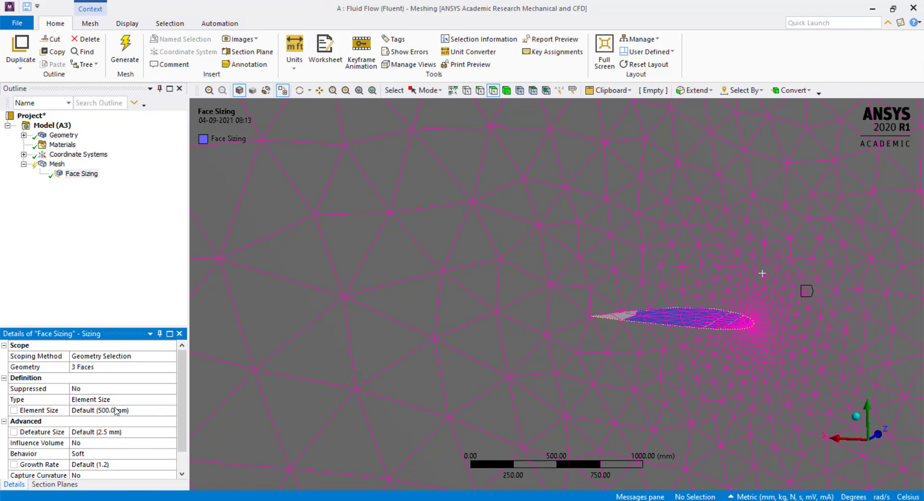
Set the wing face sizing's element size to 50 mm and its behavior to Hard
click(113, 410)
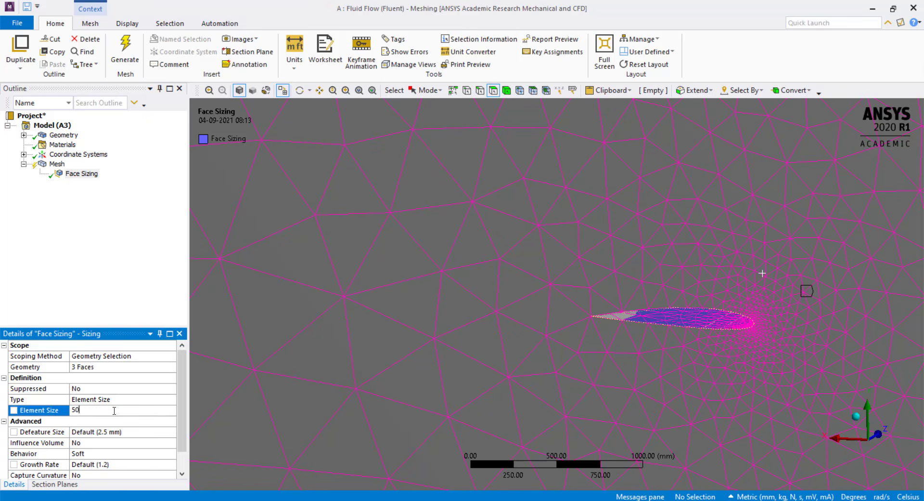
key(Return)
scroll(116, 413, down, 1)
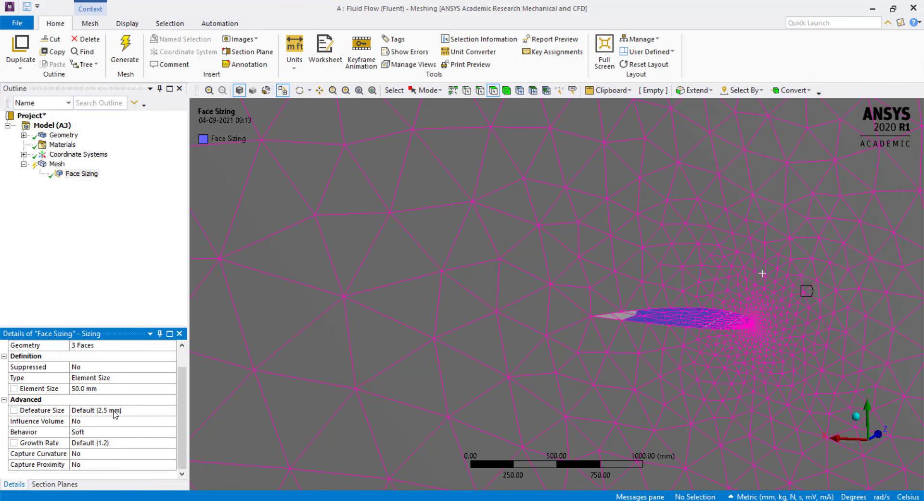
double_click(94, 435)
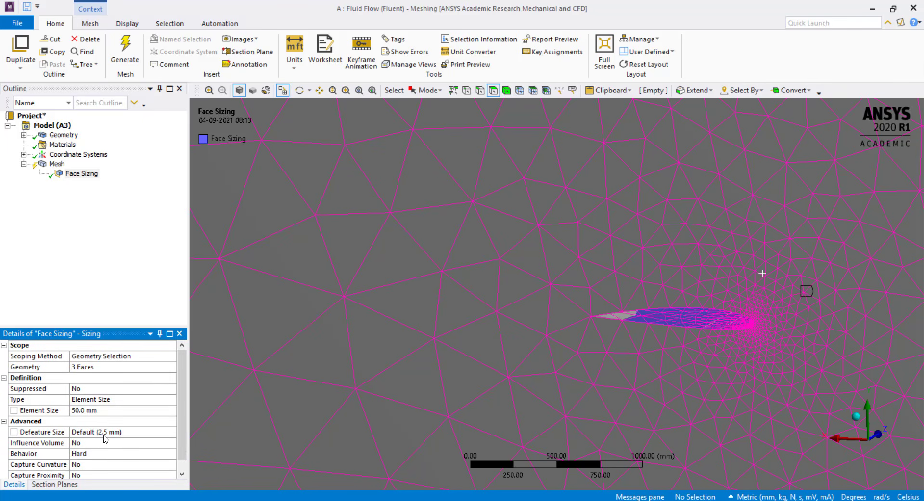
Set the global mesh sizing growth rate to 1.1
click(57, 164)
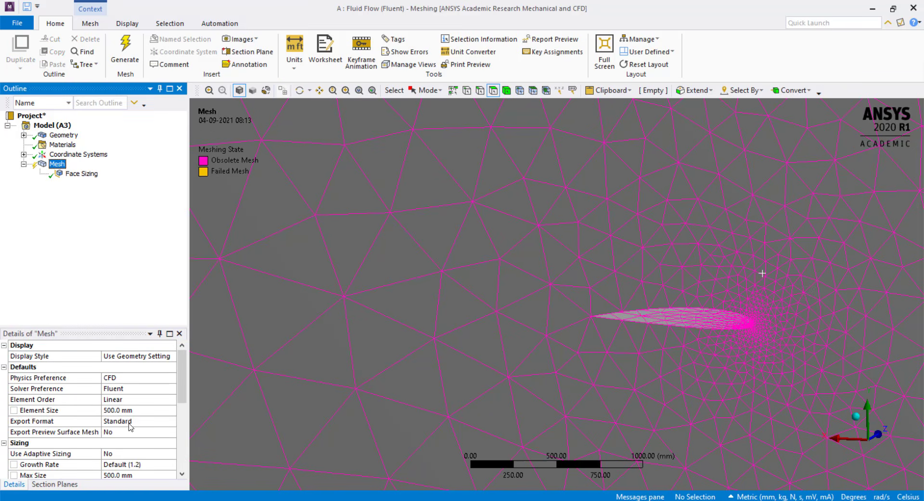
scroll(128, 420, down, 2)
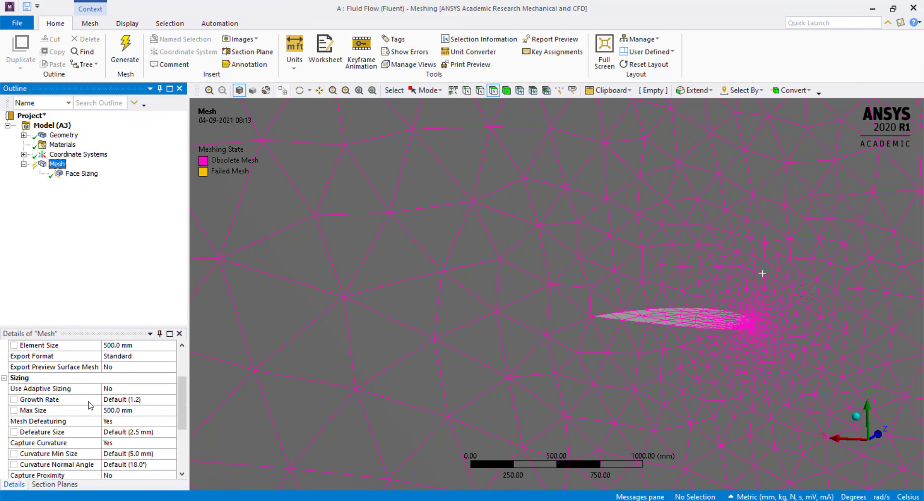
click(138, 400)
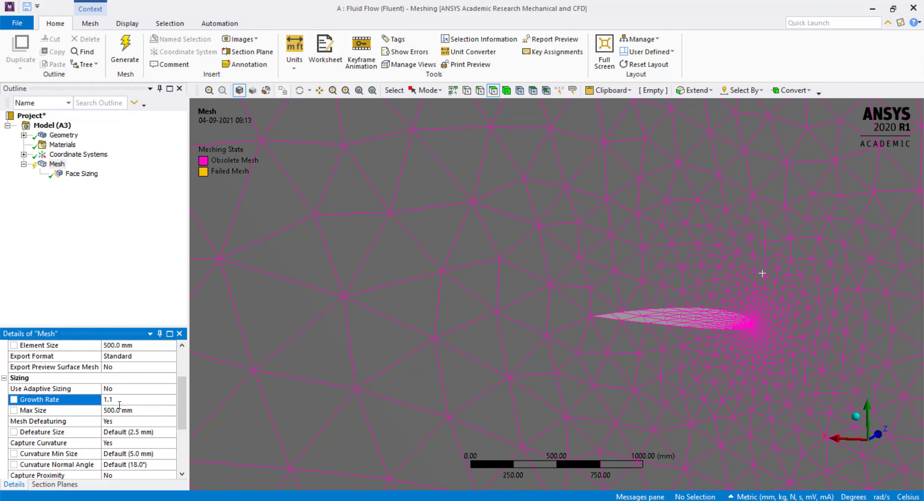
scroll(120, 404, down, 3)
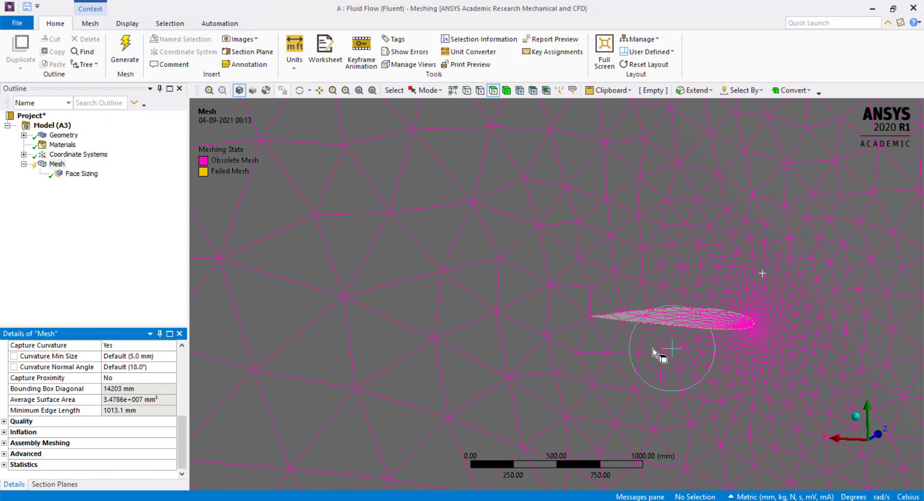
Regenerate the mesh of the fluid domain and inspect its refinement around the airfoil
scroll(644, 333, down, 5)
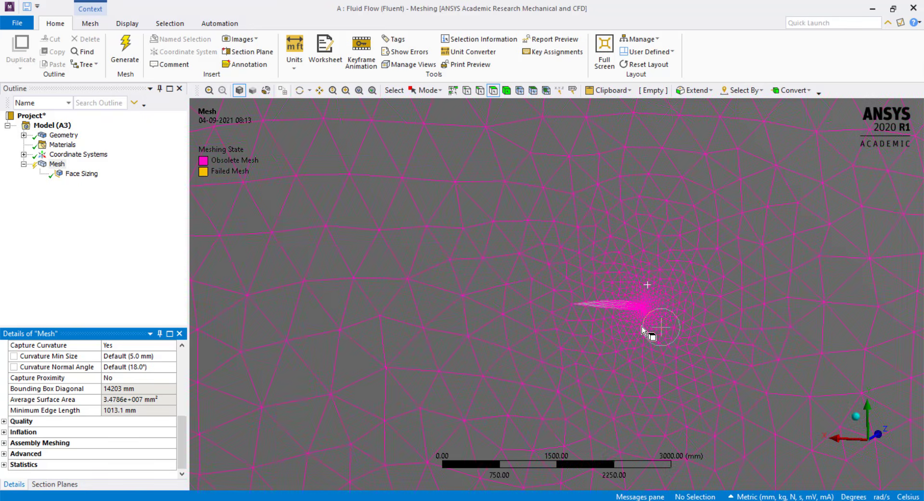
scroll(642, 329, down, 3)
middle_drag(634, 322, 616, 332)
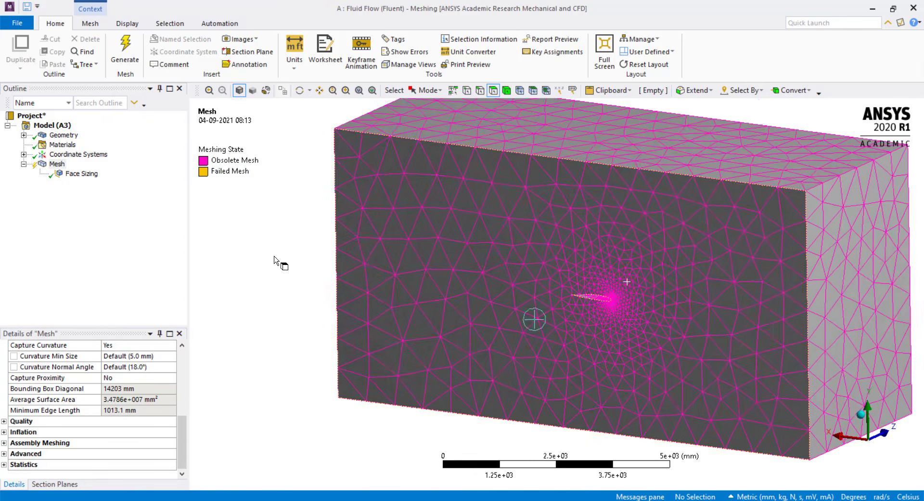
click(57, 164)
click(124, 54)
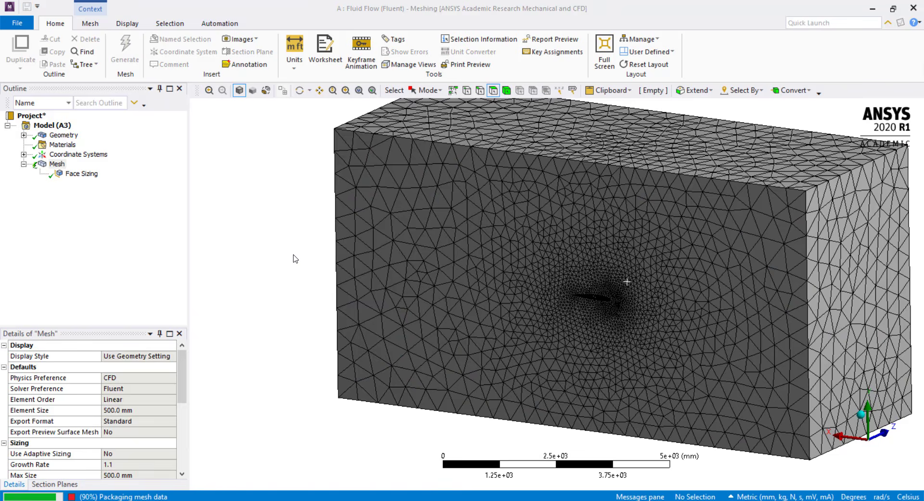
scroll(584, 363, up, 6)
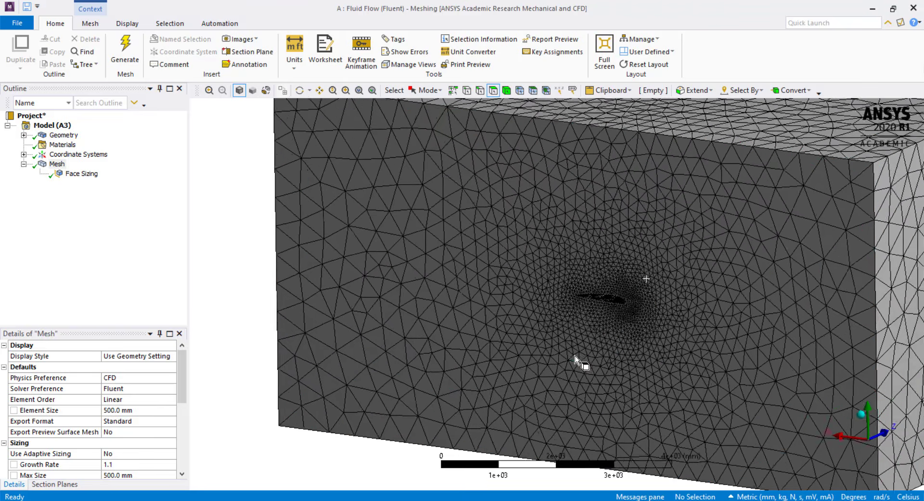
scroll(649, 344, up, 3)
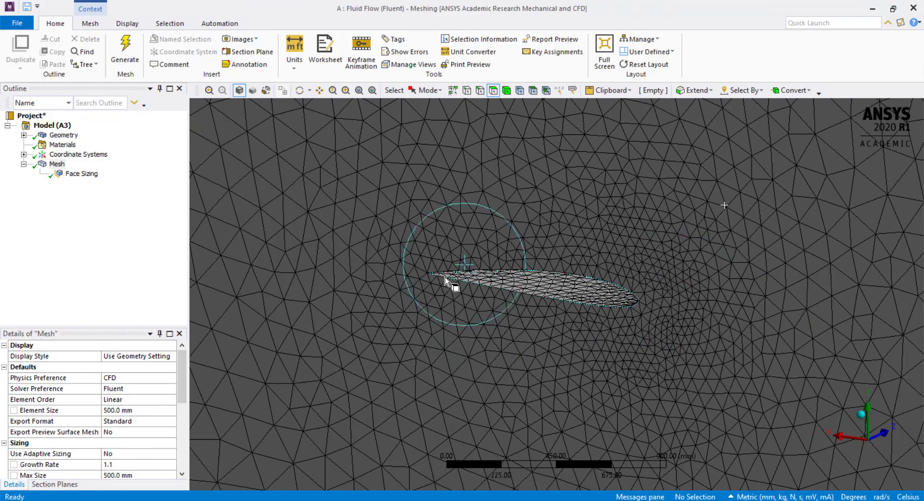
scroll(520, 289, down, 3)
scroll(519, 294, down, 4)
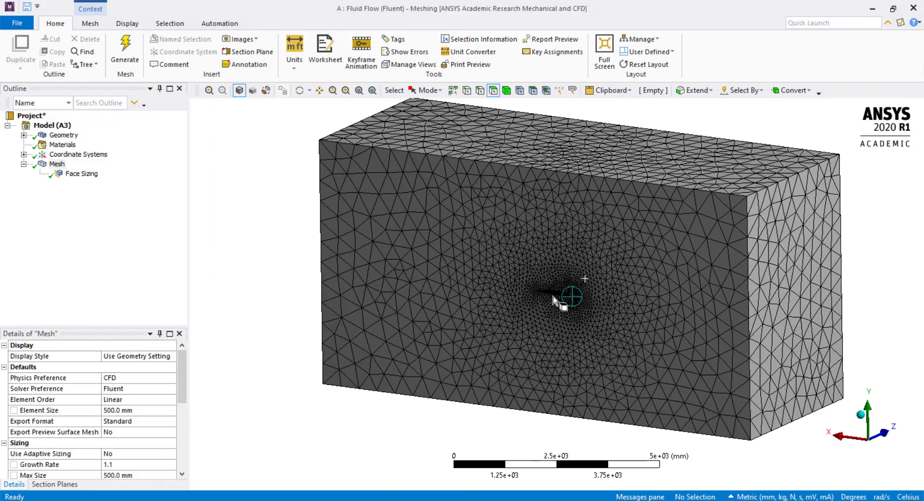
scroll(554, 297, up, 10)
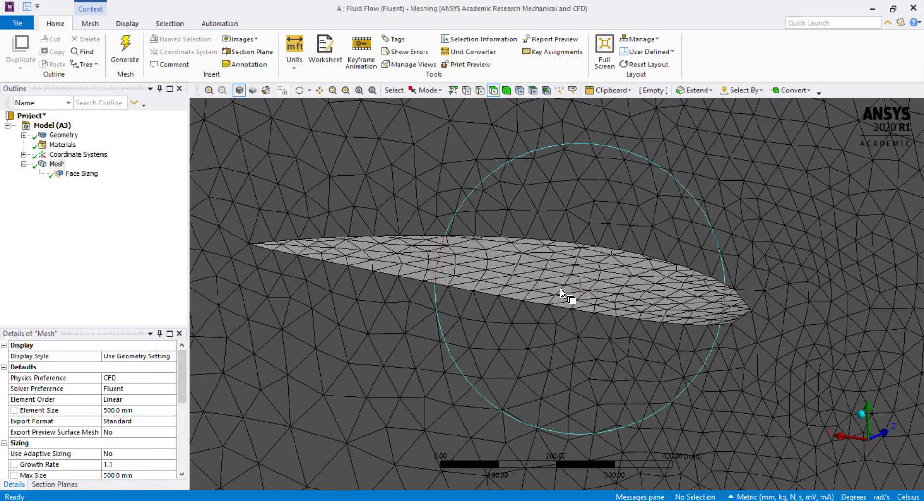
scroll(563, 292, down, 1)
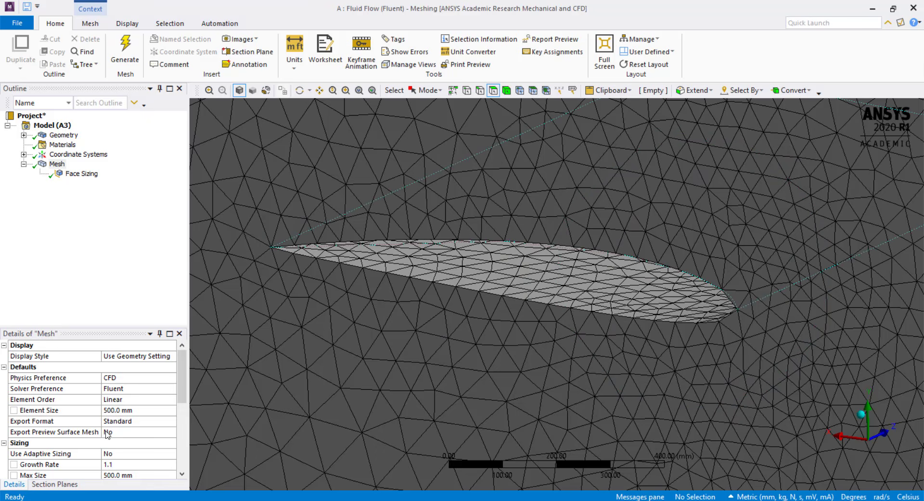
Enable Capture Proximity in the global mesh sizing and regenerate the mesh
click(56, 165)
scroll(126, 442, down, 4)
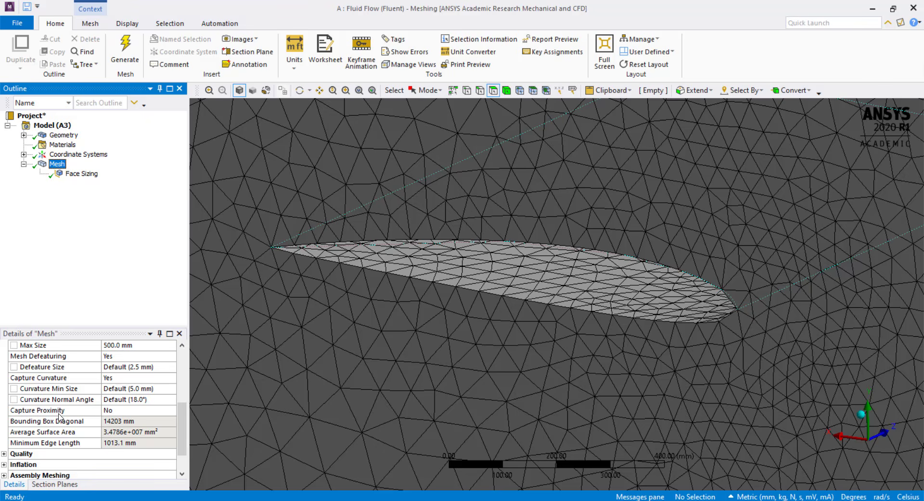
click(129, 410)
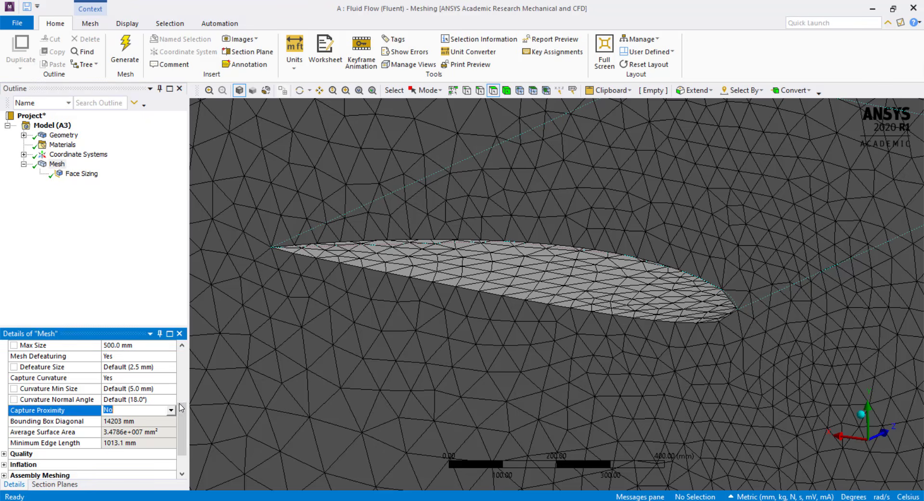
click(171, 410)
click(164, 421)
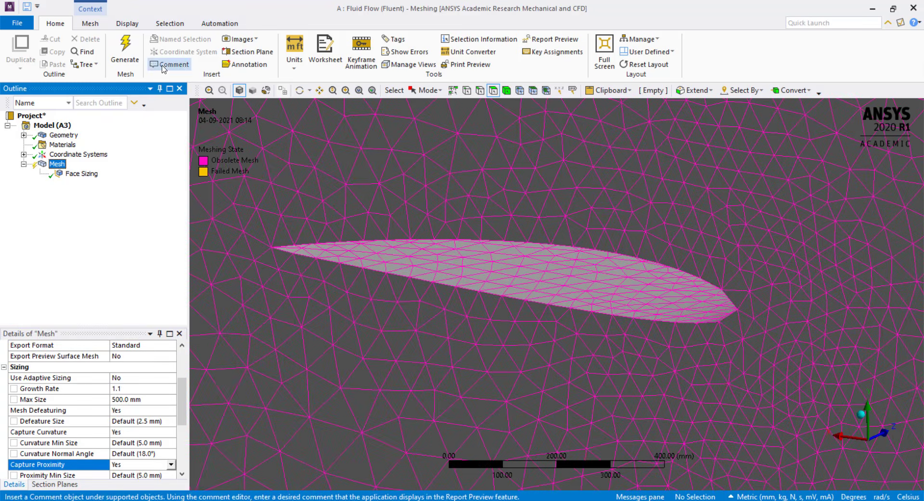
click(125, 48)
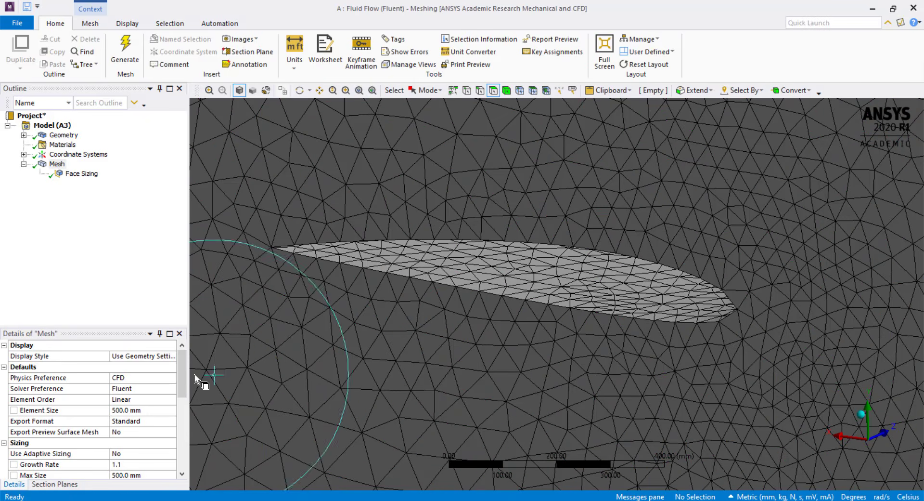
Inspect the regenerated mesh around the wing and check the element count in the mesh statistics
scroll(672, 270, down, 2)
scroll(671, 270, up, 2)
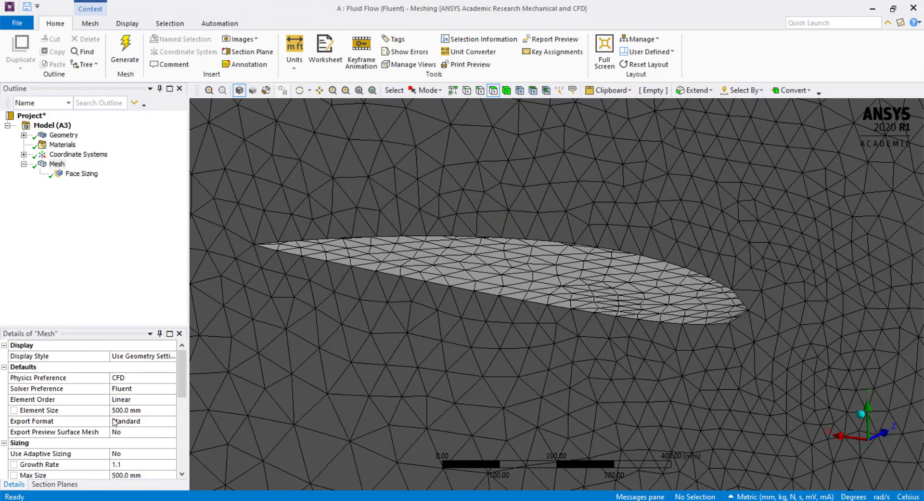
scroll(114, 430, down, 5)
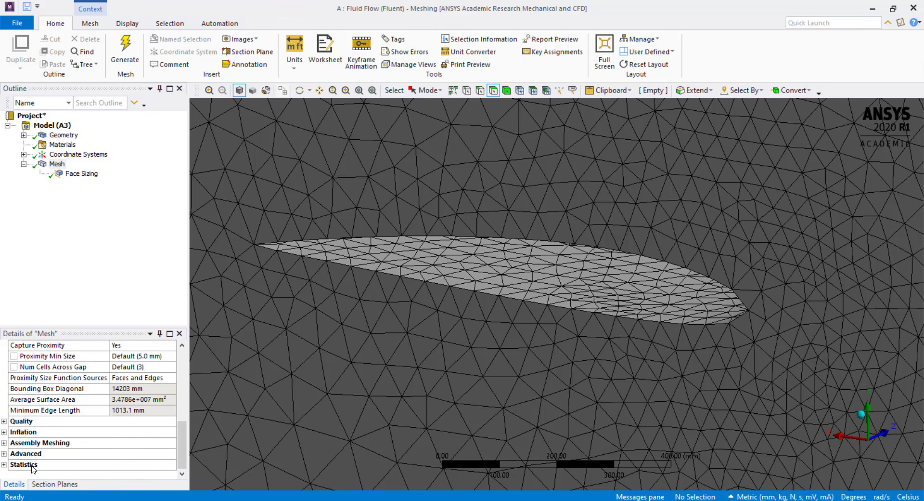
scroll(501, 326, down, 4)
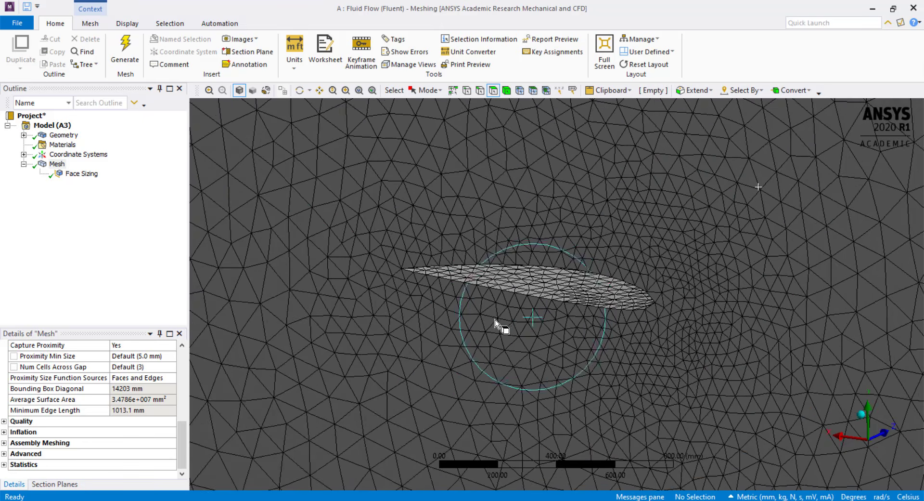
scroll(476, 331, down, 10)
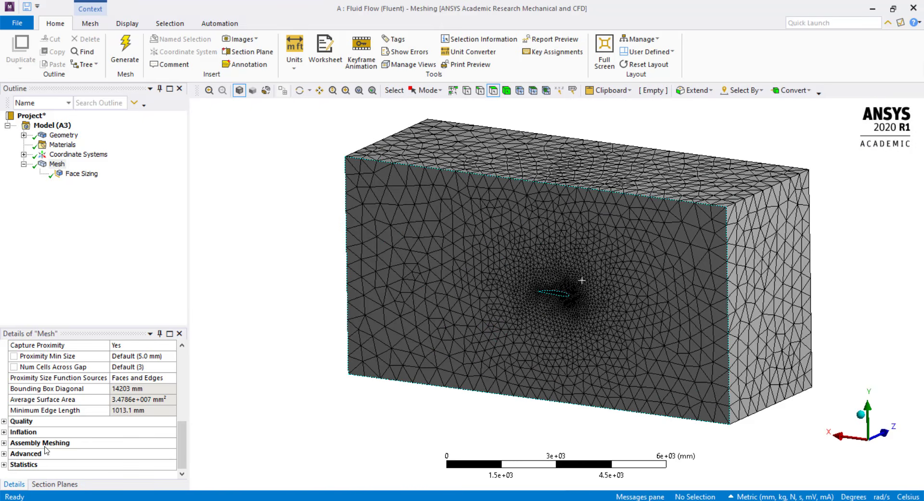
click(4, 464)
scroll(94, 450, down, 1)
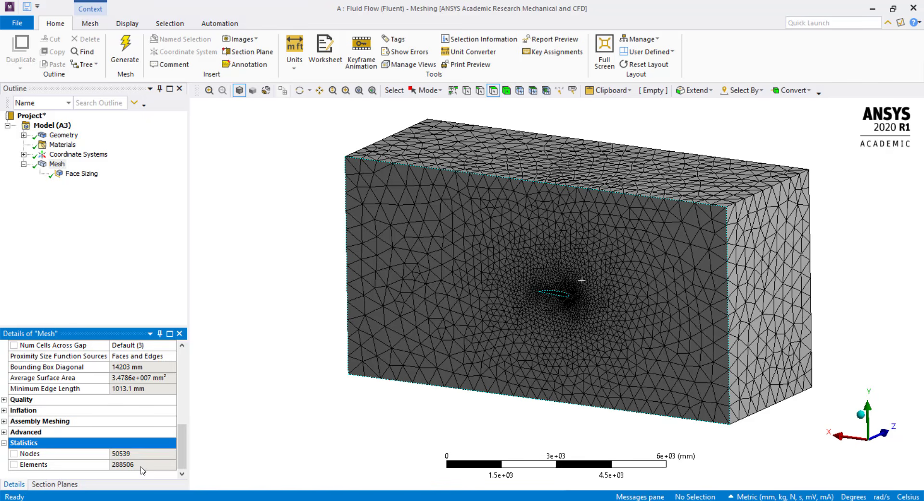
click(116, 464)
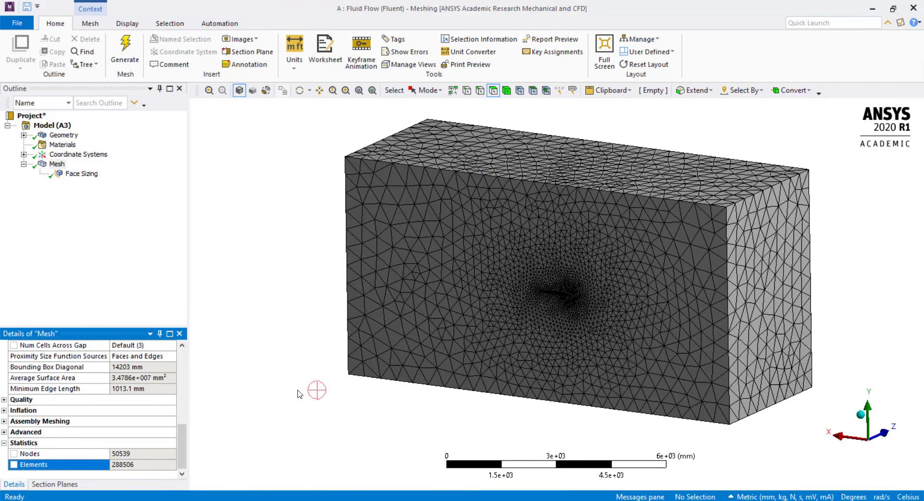
Examine the fluid domain's outer boundary faces from several sides by highlighting them one after another
middle_drag(614, 307, 669, 288)
click(669, 289)
click(640, 180)
click(766, 278)
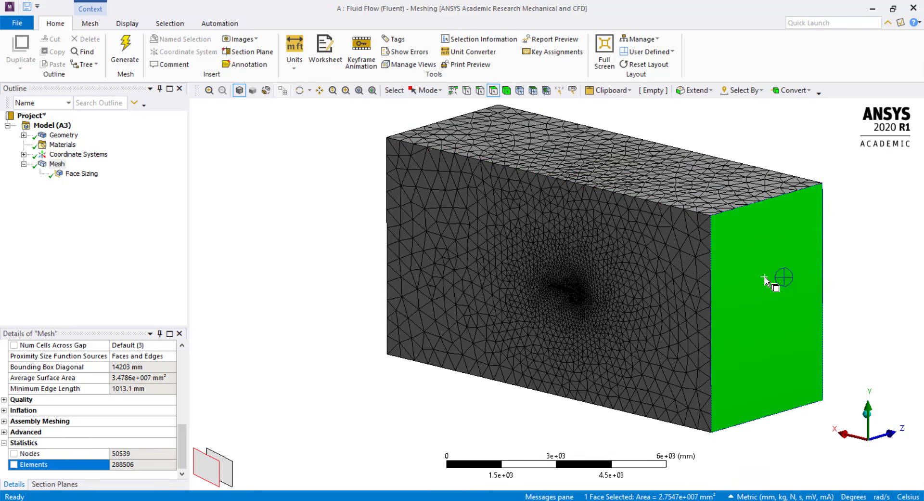
middle_drag(540, 392, 619, 201)
click(645, 421)
click(725, 301)
click(852, 299)
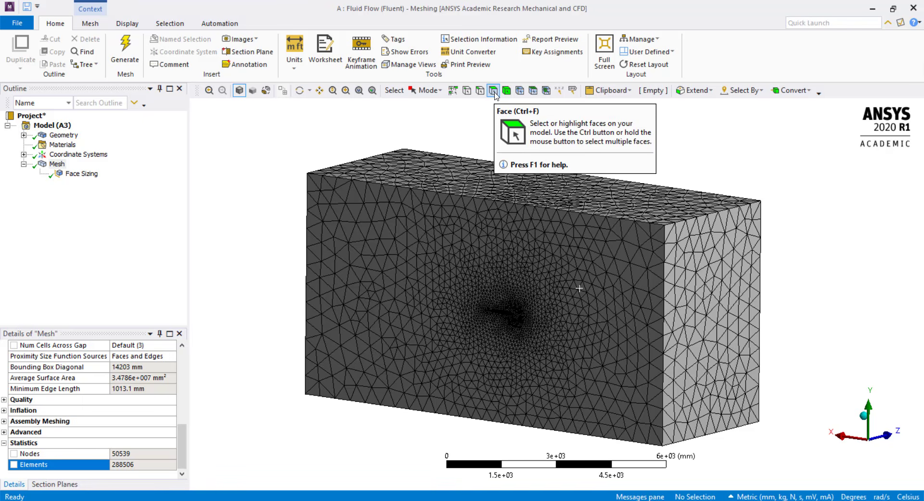
Create a named selection "symmetry" from the domain's side face that contains the airfoil cutout
click(592, 274)
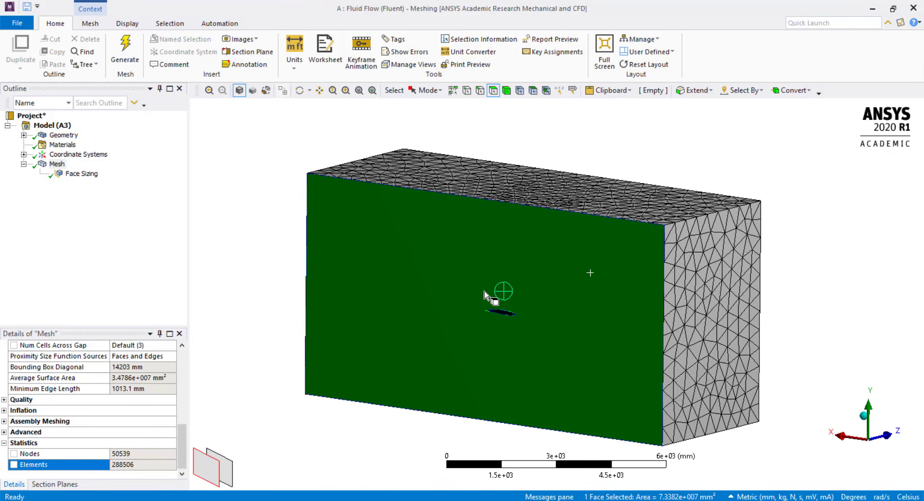
key(n)
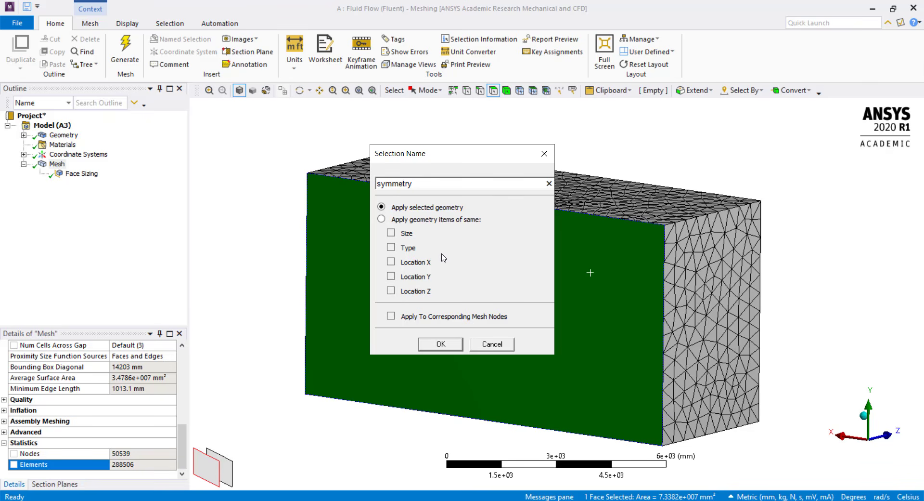
click(441, 344)
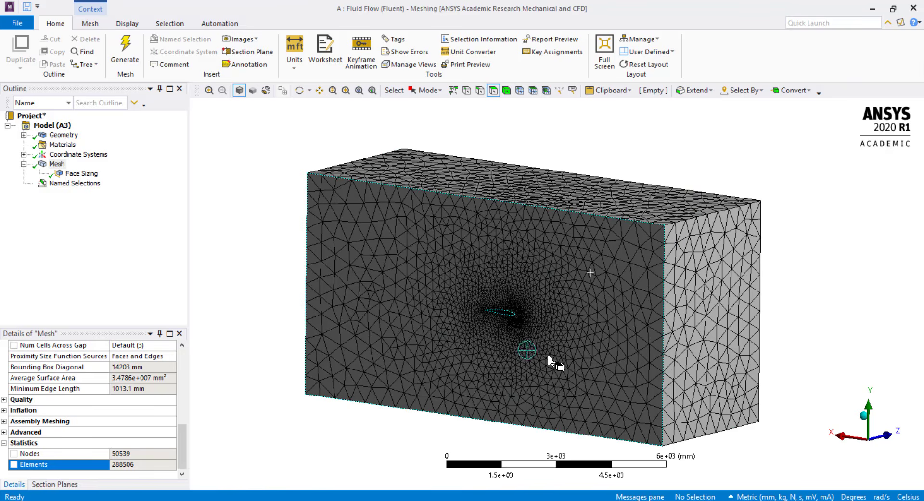
Create a named selection "inlet" from the domain's end face ahead of the wing's leading edge
click(467, 314)
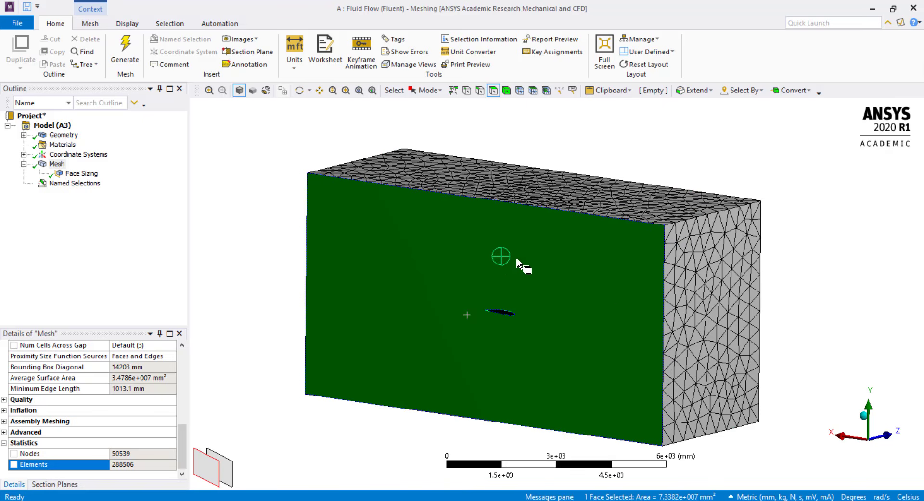
click(675, 334)
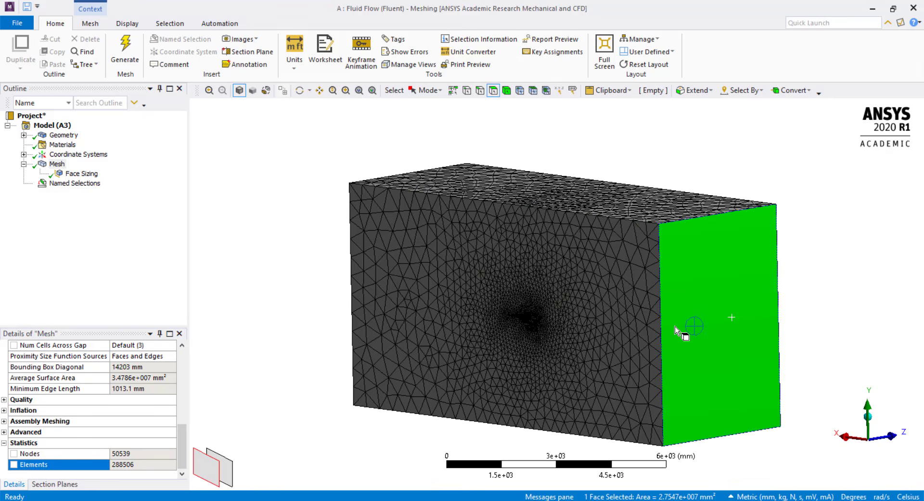
key(n)
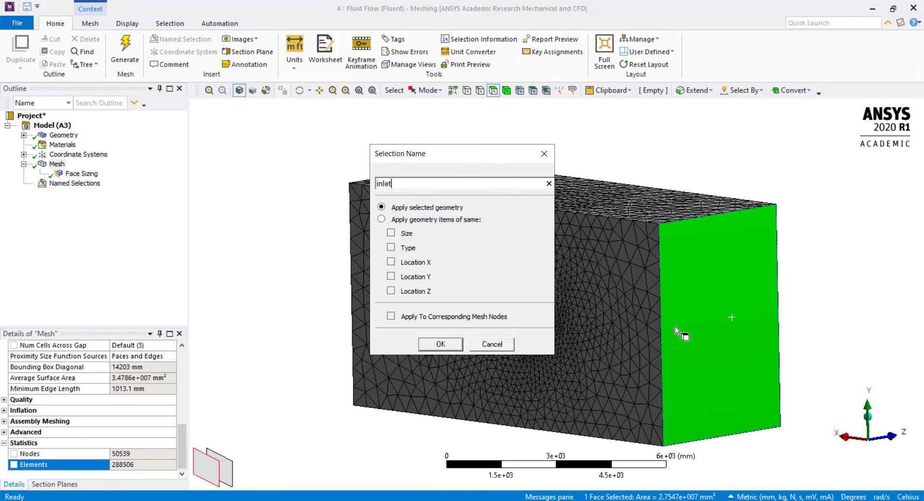
text(inlet)
key(Return)
Create a named selection "outlet" from the domain's end face behind the wing's trailing edge
middle_drag(361, 310, 489, 303)
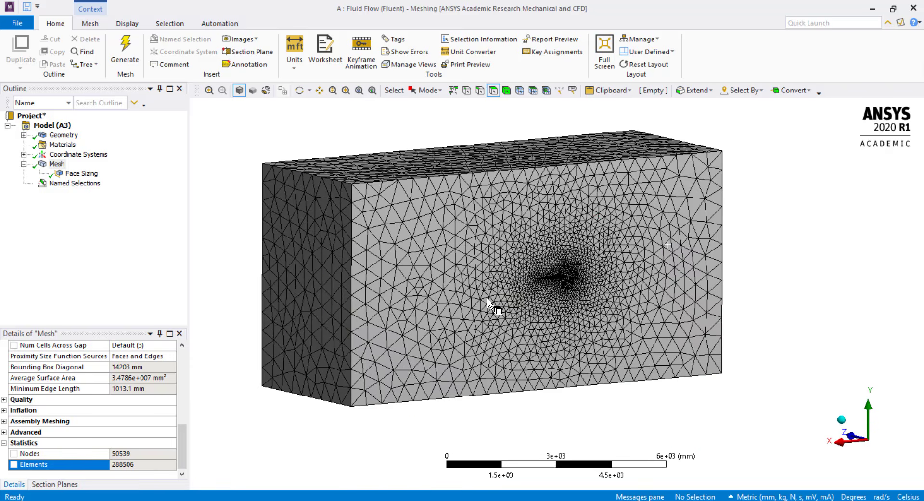
click(338, 268)
text(no)
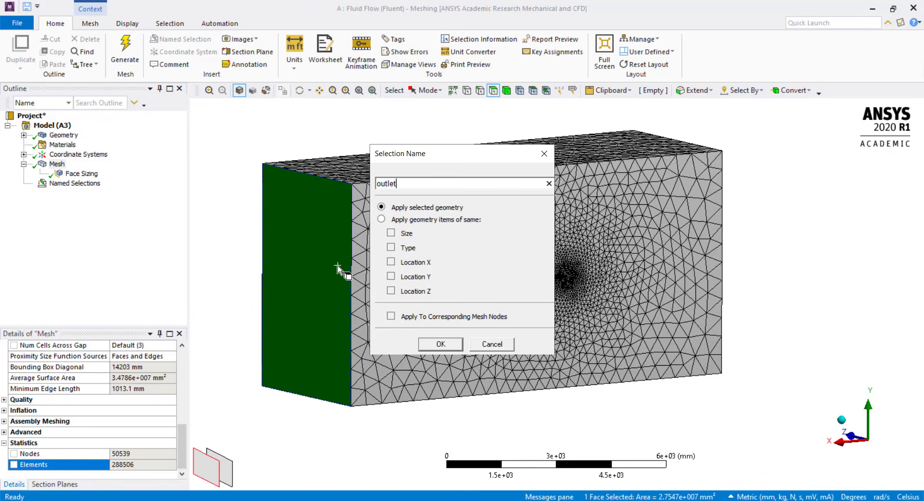
key(Return)
Create a named selection "walls" from the domain's upper, lower and far side faces, opposite the symmetry face
middle_drag(657, 309, 584, 356)
click(545, 197)
middle_drag(687, 270, 578, 313)
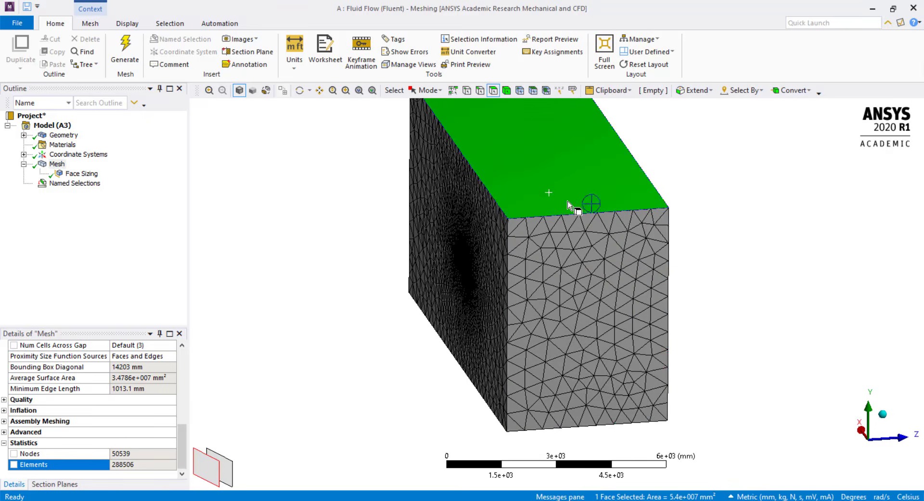
middle_drag(691, 291, 609, 291)
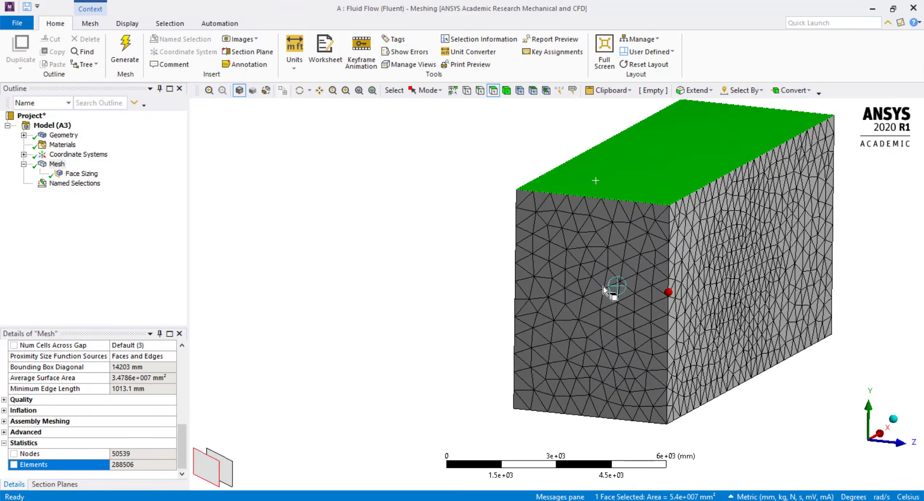
ctrl+click(739, 265)
middle_drag(656, 340, 611, 347)
ctrl+click(611, 347)
middle_drag(485, 313, 446, 331)
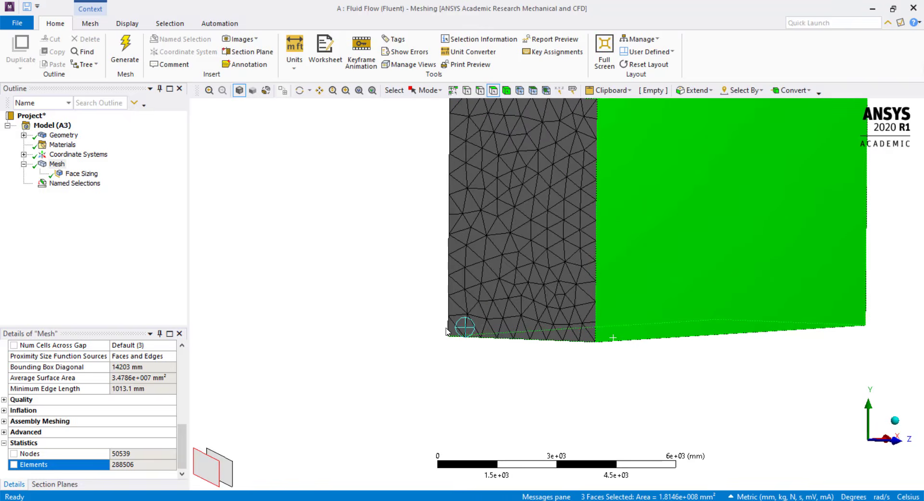
key(n)
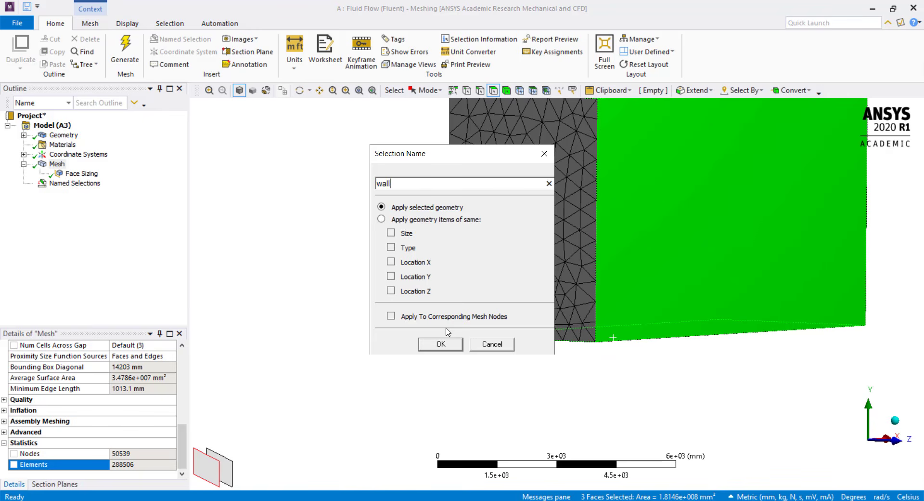
click(441, 343)
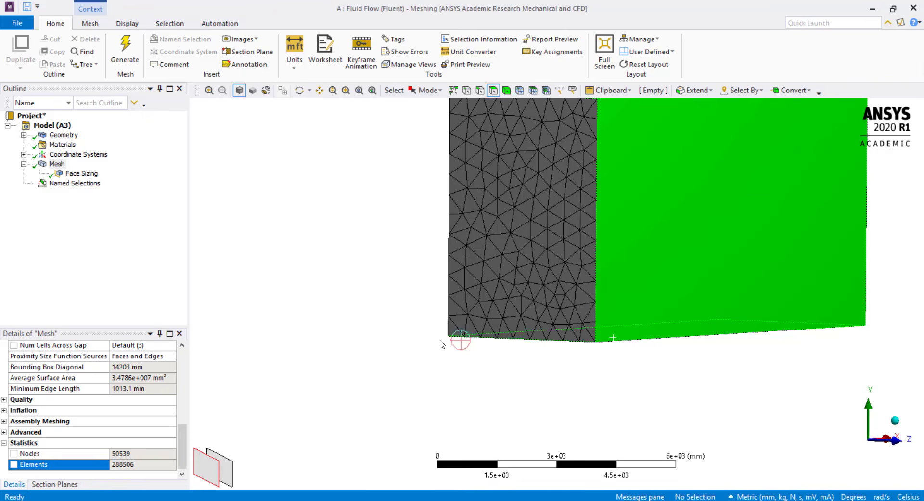
List the named selections in the outline and review which faces symmetry, inlet, outlet and walls cover
click(23, 183)
middle_drag(469, 253, 538, 272)
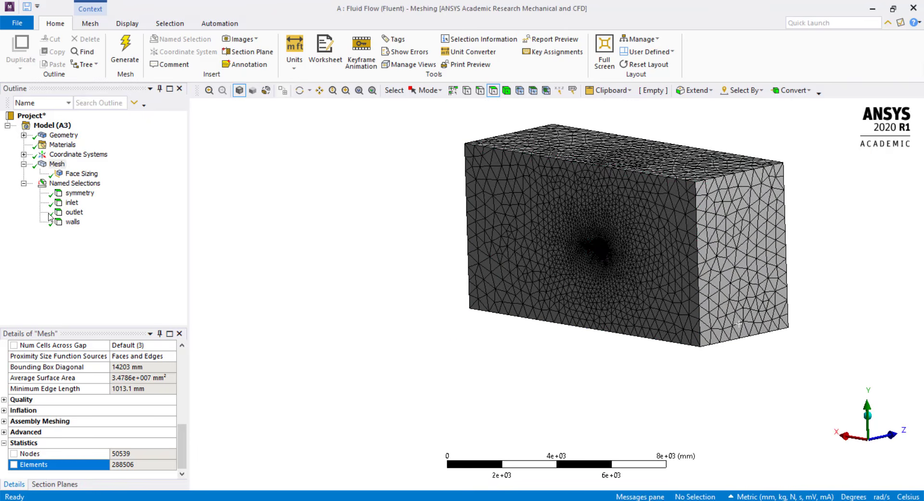
click(80, 193)
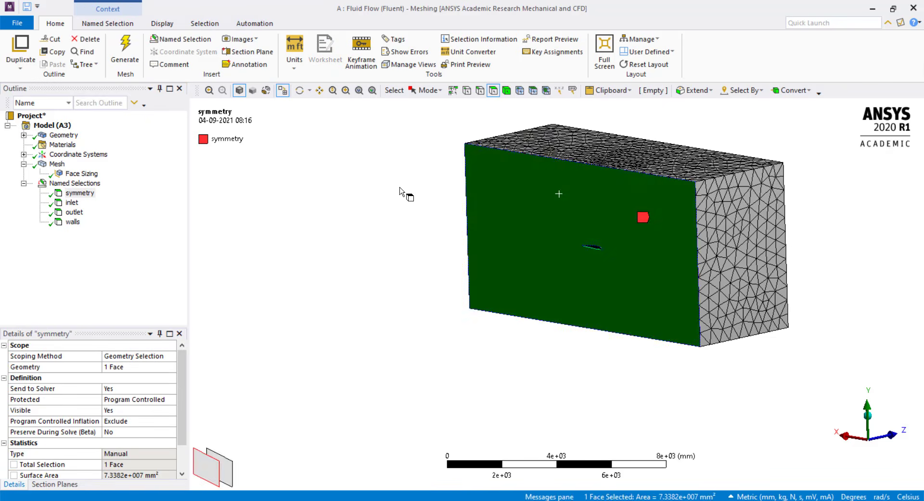
click(73, 204)
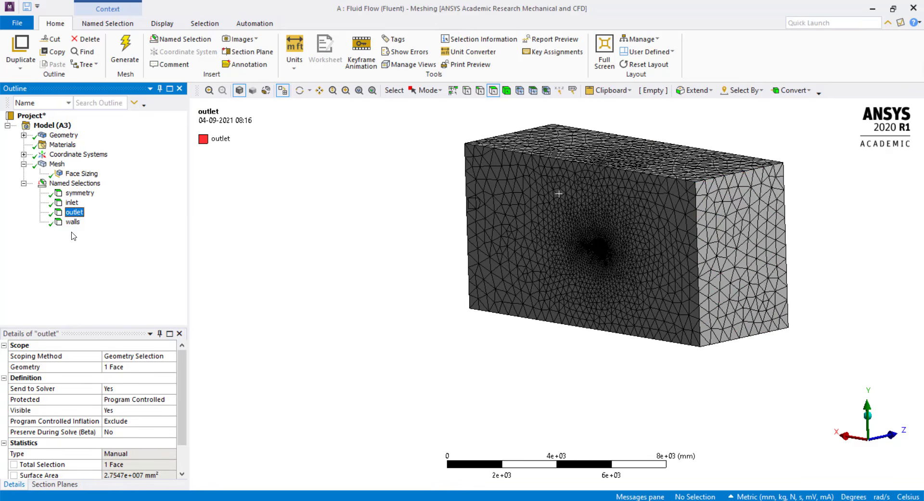
click(73, 222)
middle_drag(499, 241, 577, 255)
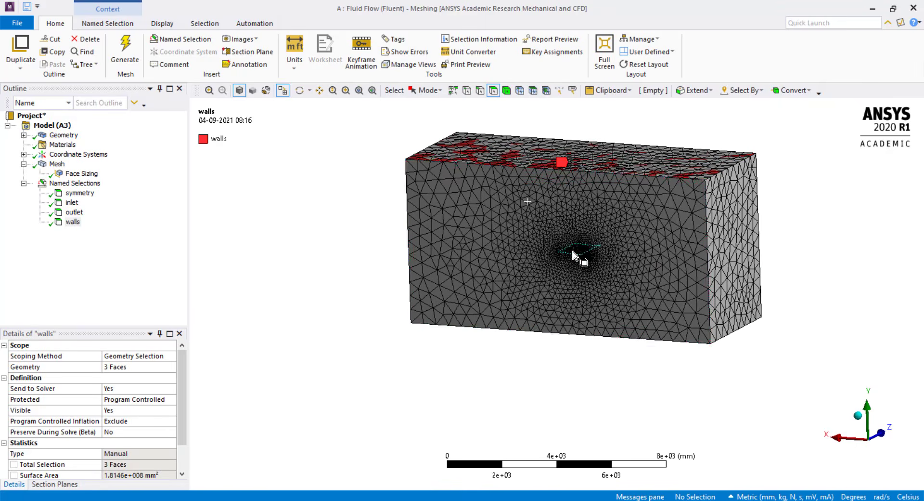
Orient the model square to the symmetry face around the airfoil cutout and switch the display to wireframe
click(866, 453)
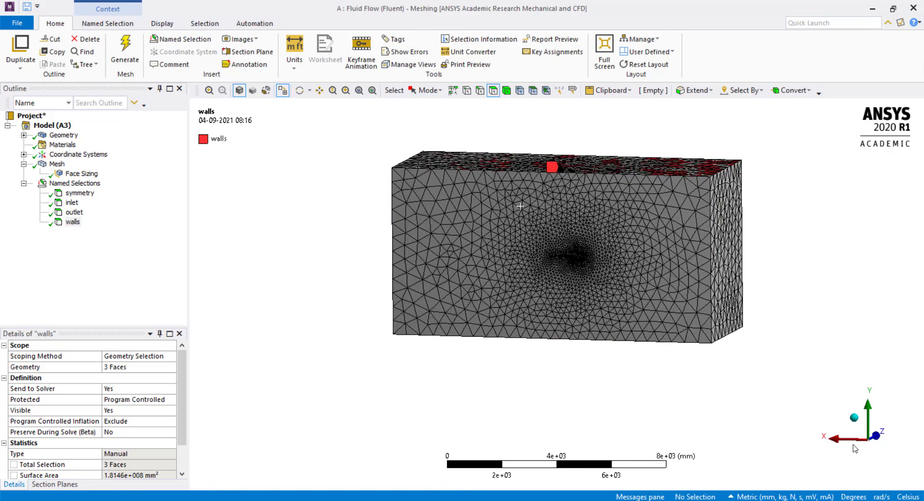
scroll(602, 284, up, 4)
ctrl+middle_drag(618, 259, 614, 310)
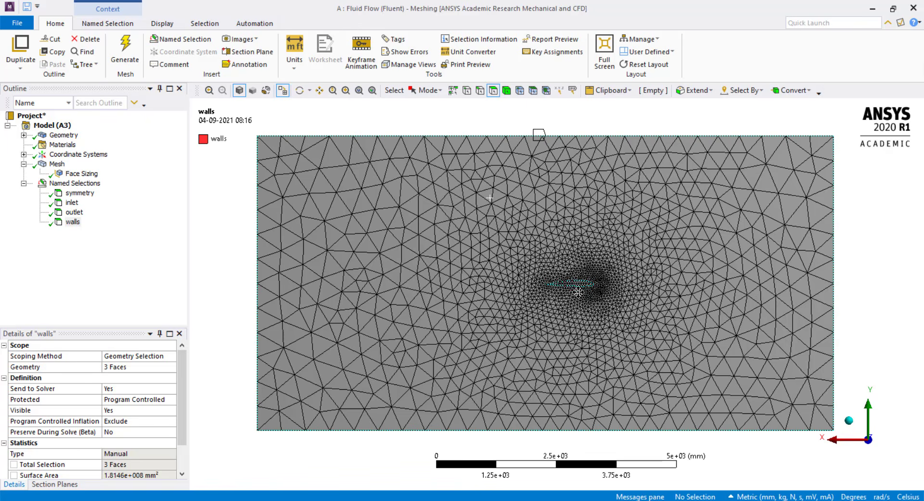
ctrl+middle_drag(573, 288, 570, 283)
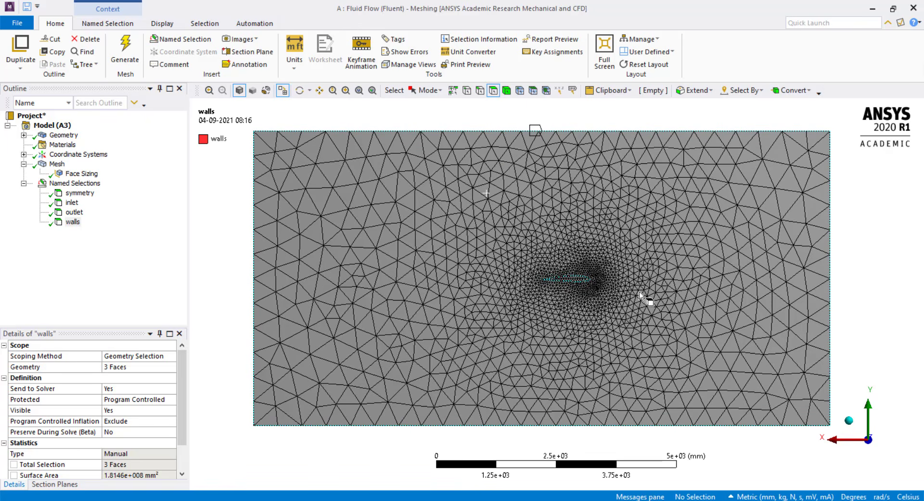
click(574, 279)
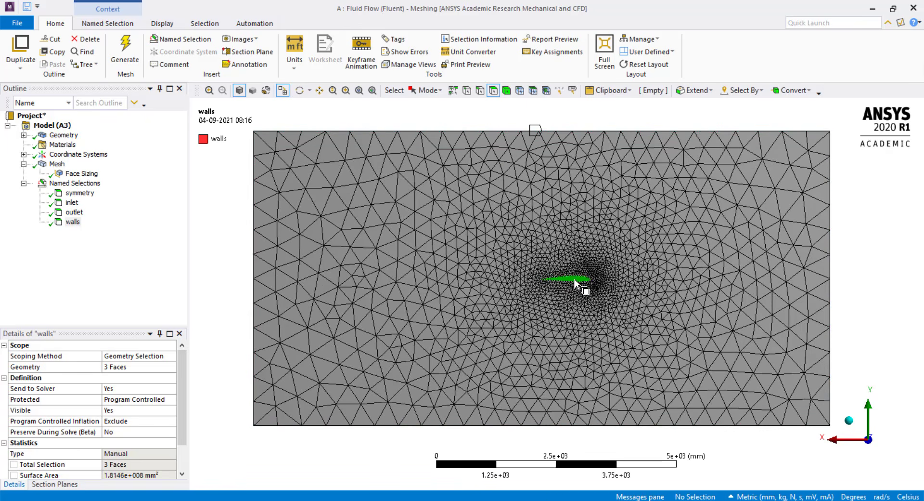
click(863, 260)
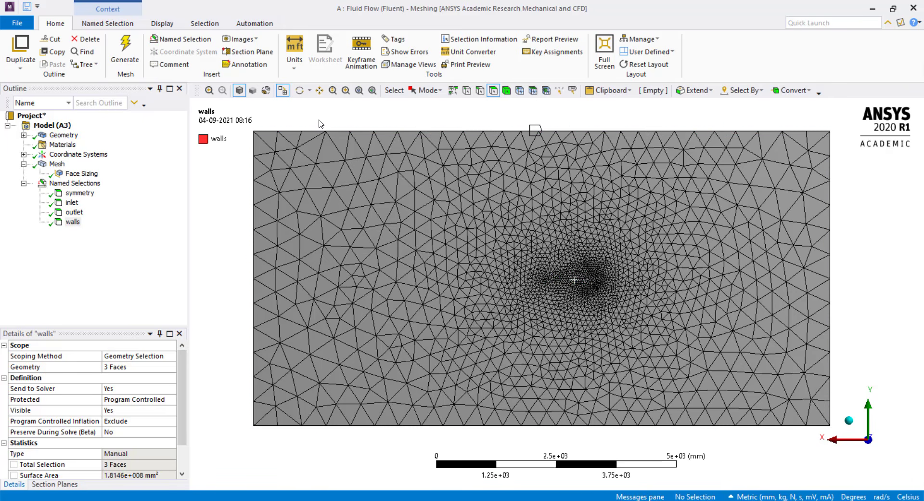
click(266, 91)
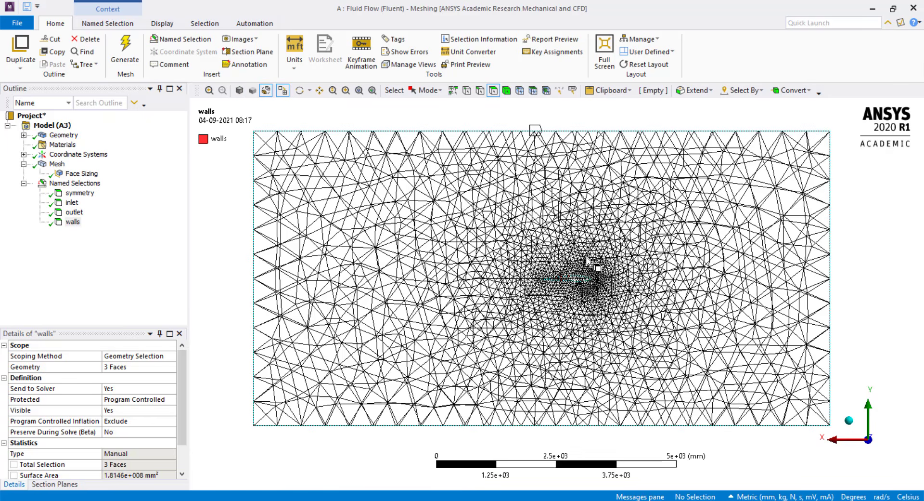
Box-select the three wing faces inside the domain and create a named selection "wing" from them
click(431, 91)
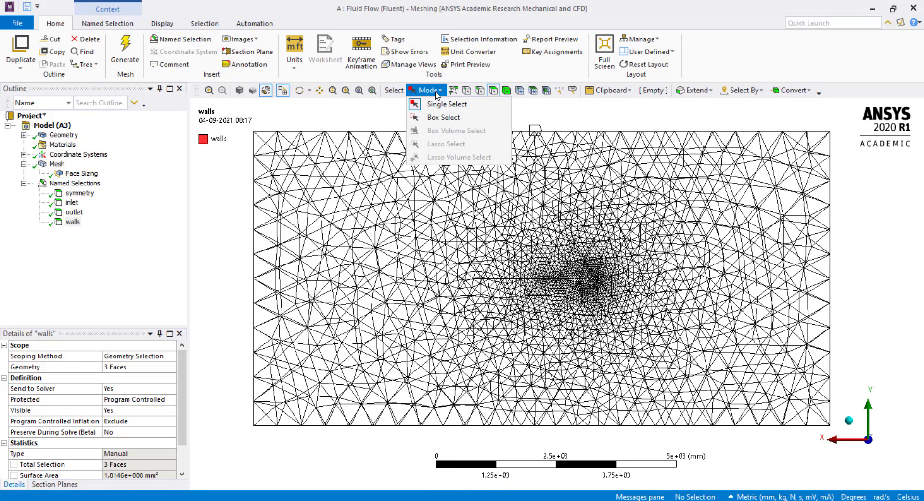
click(440, 118)
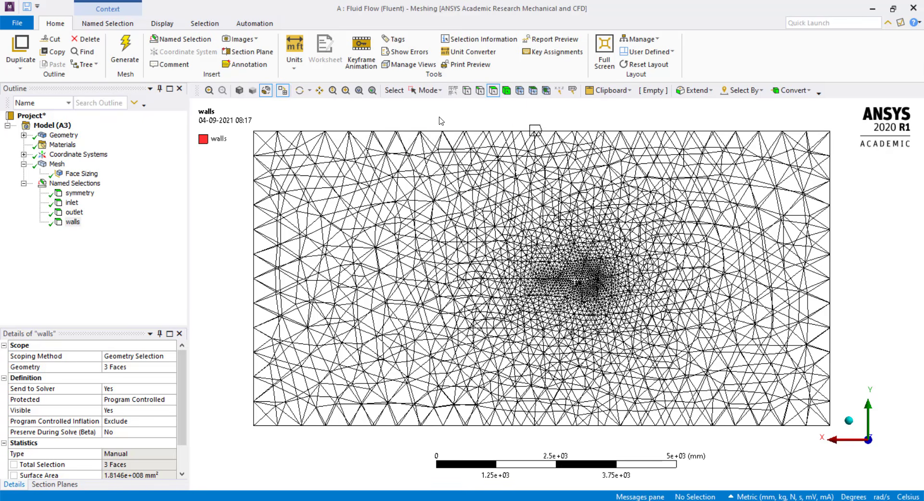
drag(494, 222, 657, 345)
middle_drag(670, 223, 621, 212)
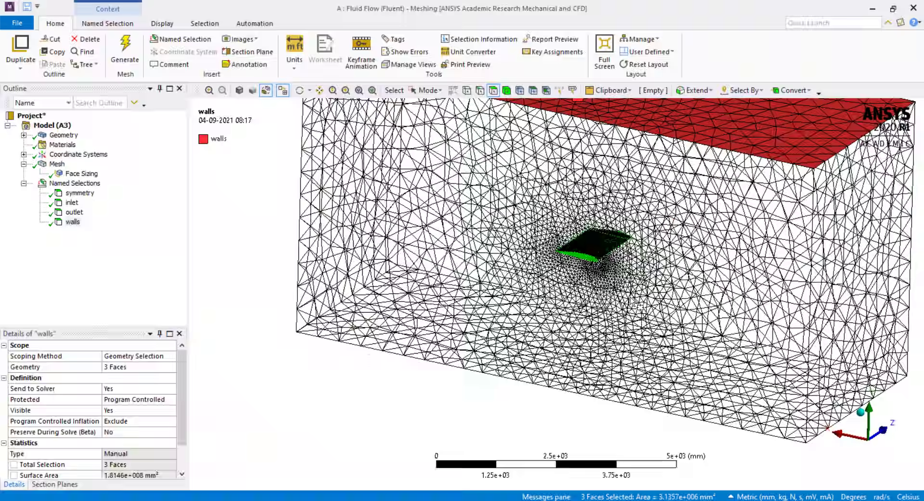
text(n)
text(W)
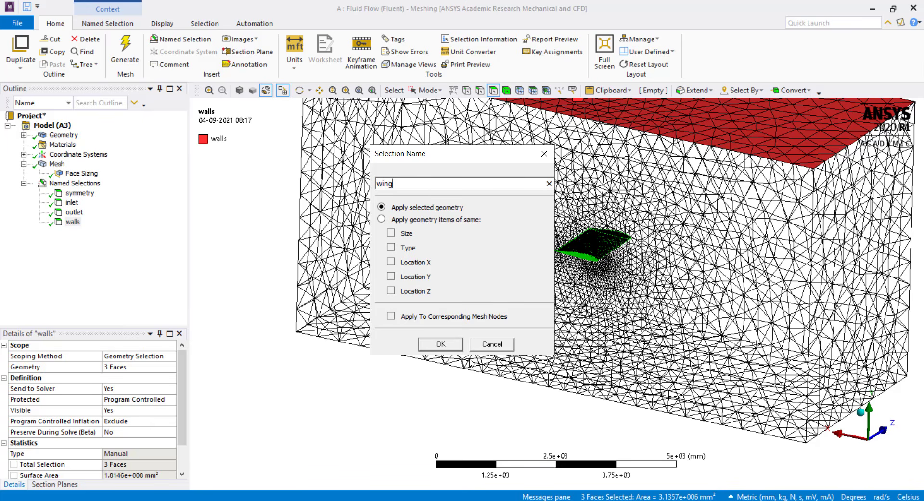
click(443, 346)
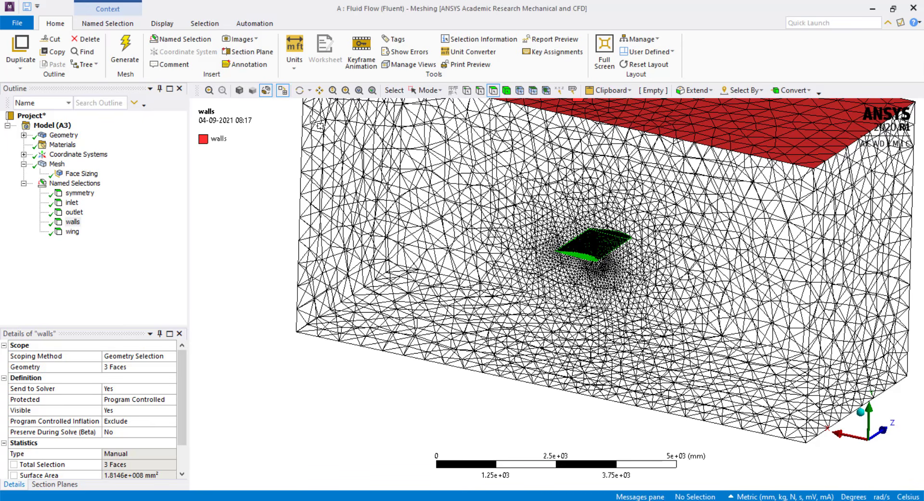
Restore the single-select mode and the shaded exterior display with edges
click(430, 91)
click(445, 104)
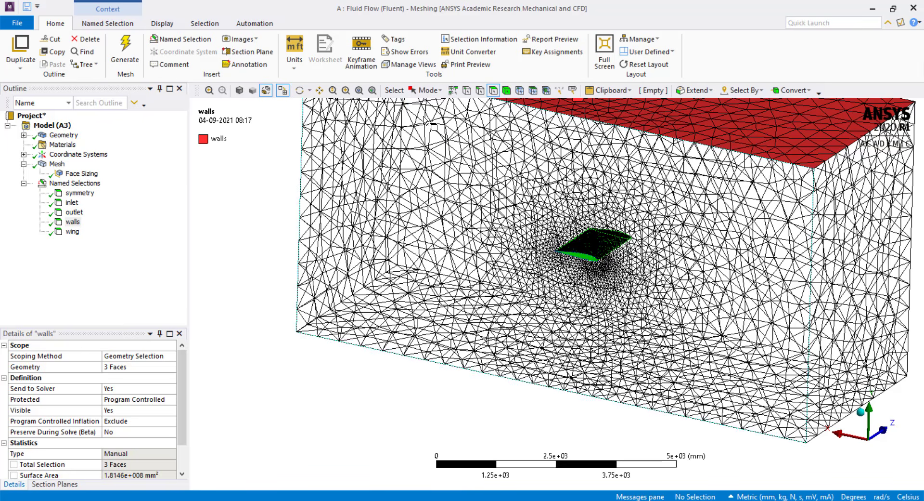
click(266, 91)
scroll(625, 241, down, 3)
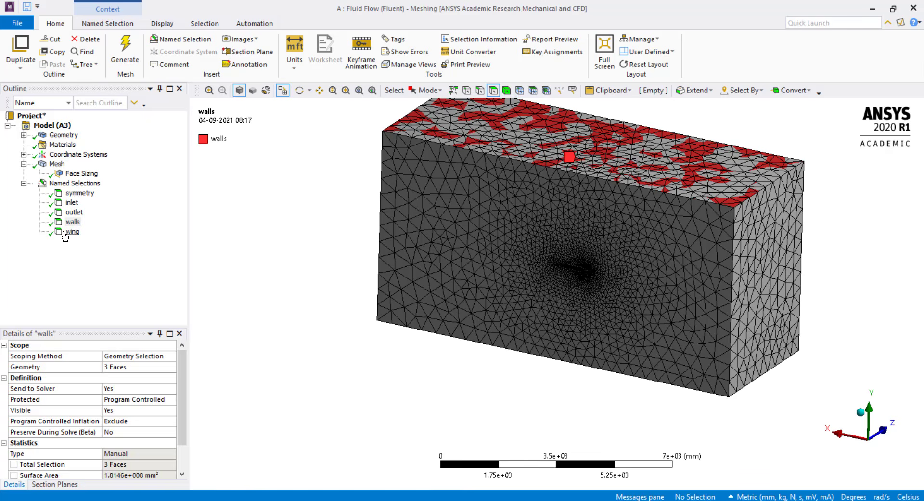
Check the faces assigned to the wing, walls, outlet, inlet and symmetry named selections one after another
click(72, 232)
middle_drag(654, 237, 351, 279)
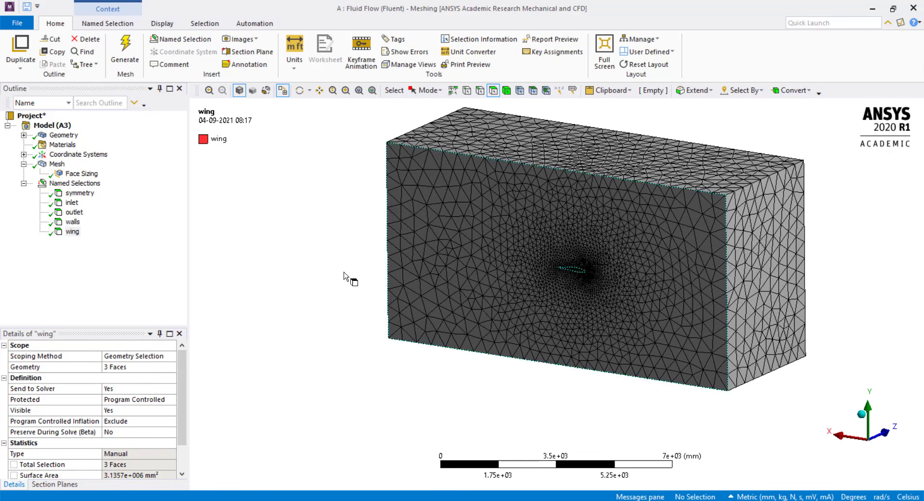
click(72, 222)
click(74, 212)
click(72, 202)
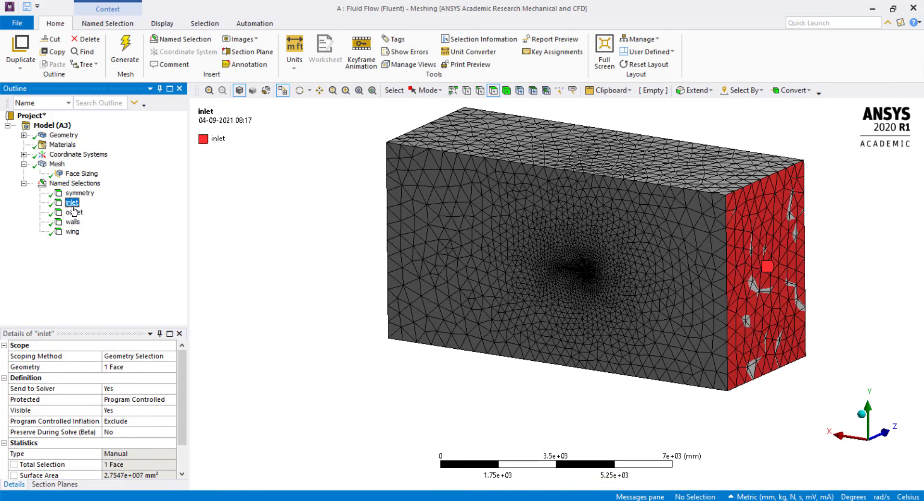
click(77, 193)
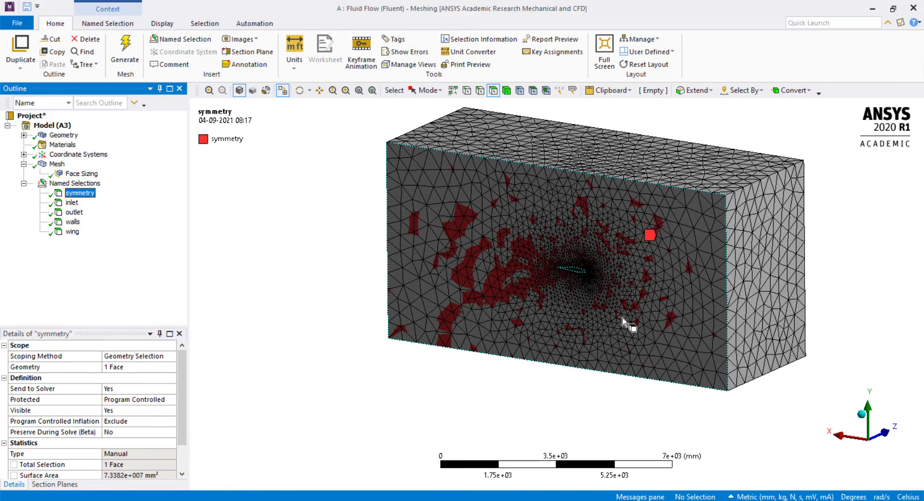
Update the mesh so that it is translated for Fluent with the named selections
click(58, 165)
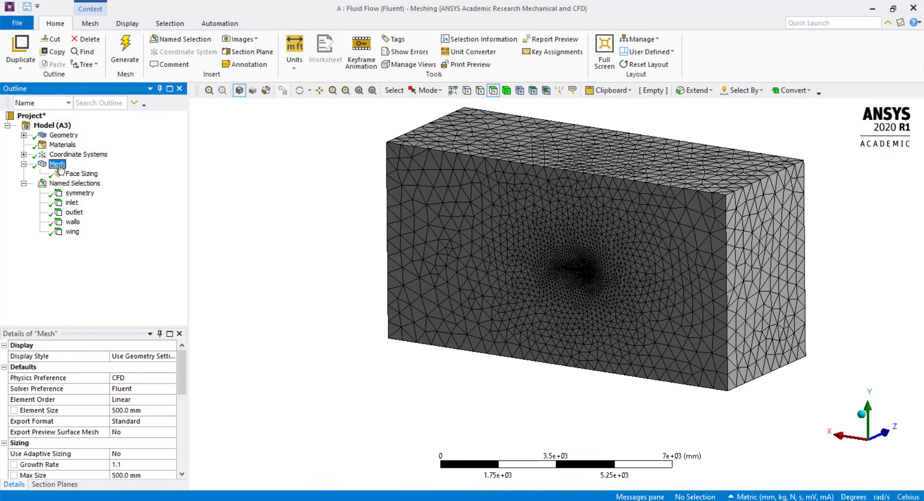
right_click(58, 166)
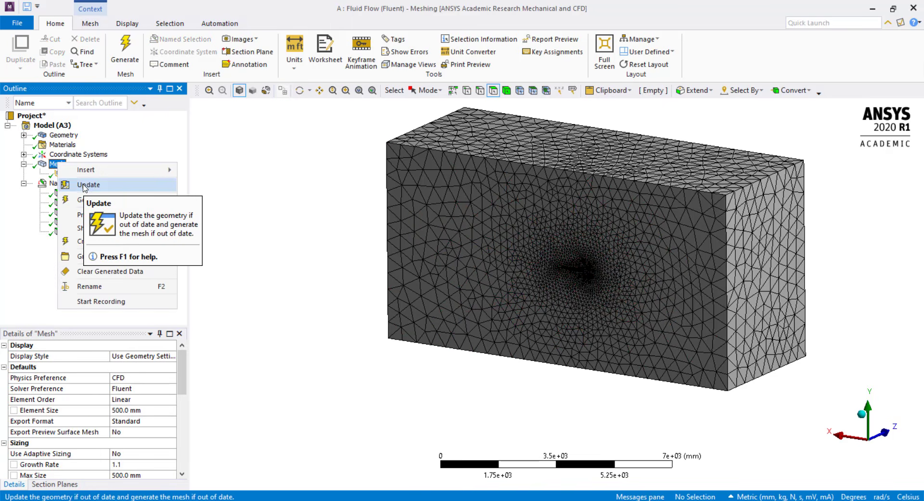
click(85, 185)
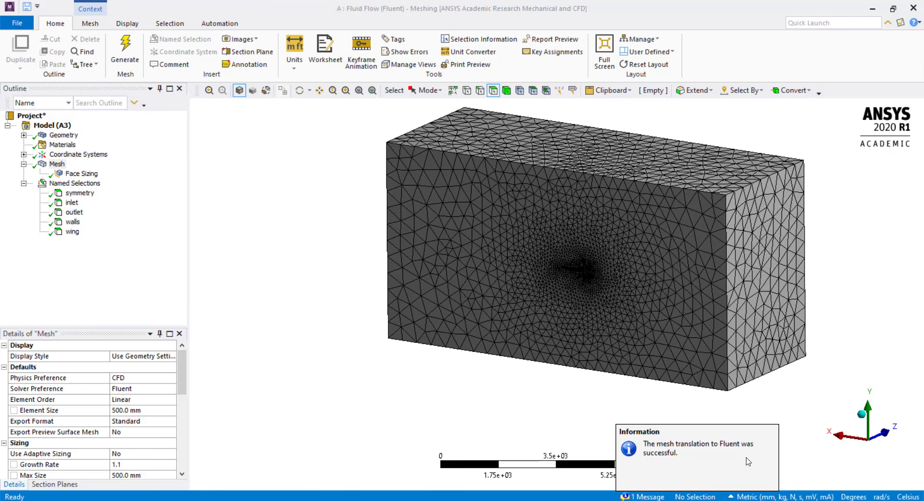
click(56, 164)
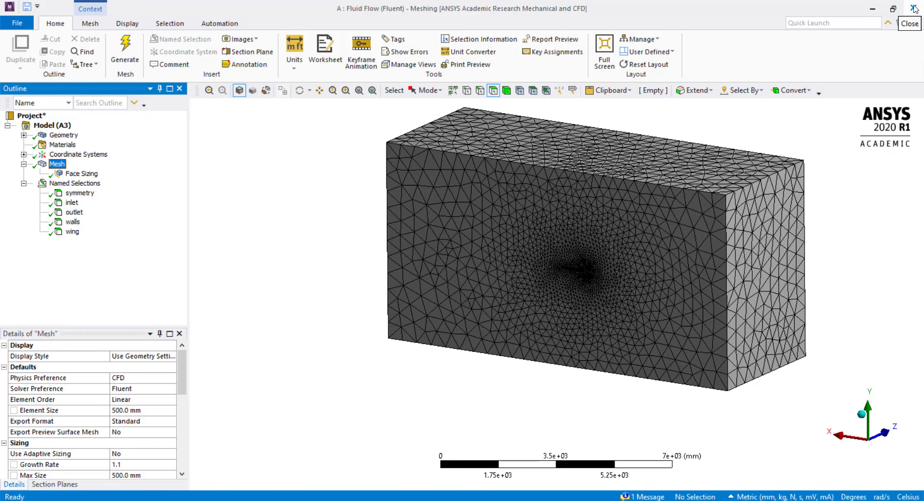
Return to the Workbench project and open the Setup cell of the Fluid Flow (Fluent) system for editing
click(552, 490)
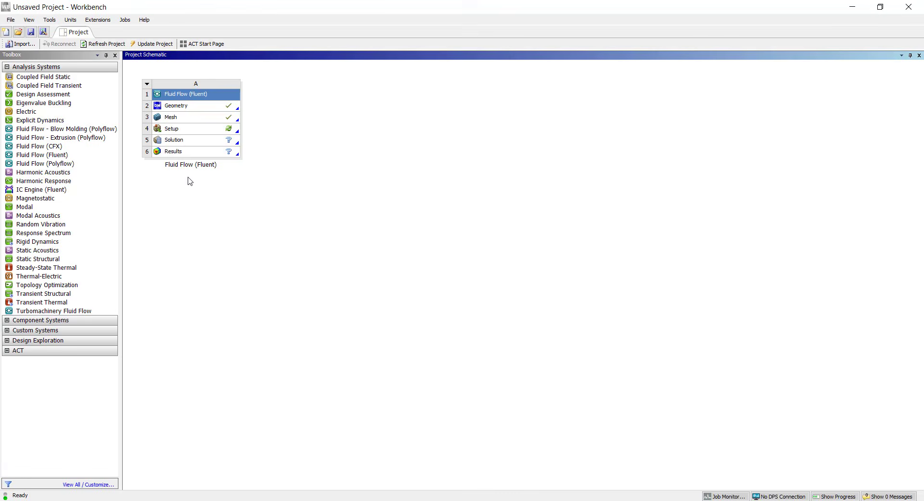
click(194, 130)
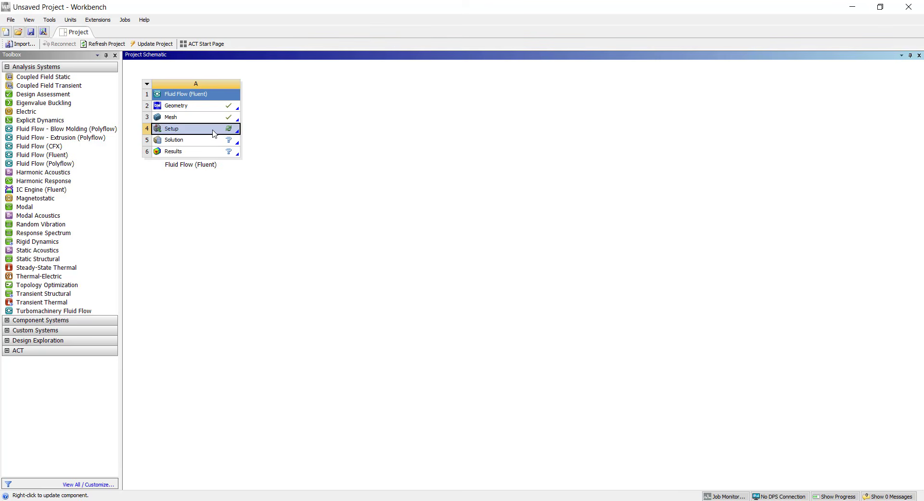
right_click(223, 130)
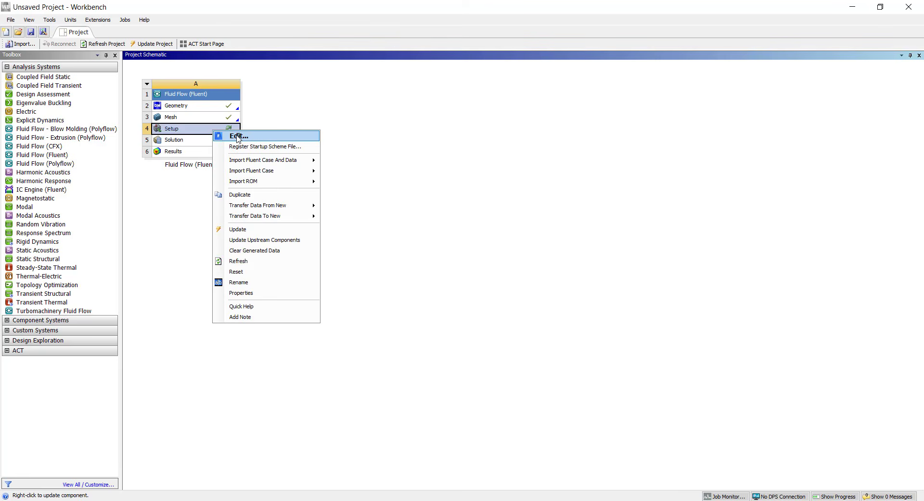
click(238, 137)
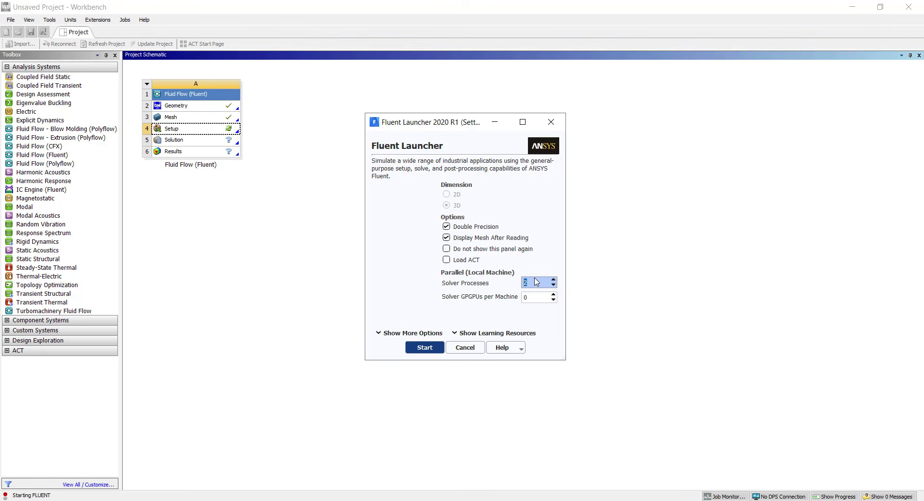
Start the 3D Fluent session in double precision with the mesh displayed after reading
click(533, 281)
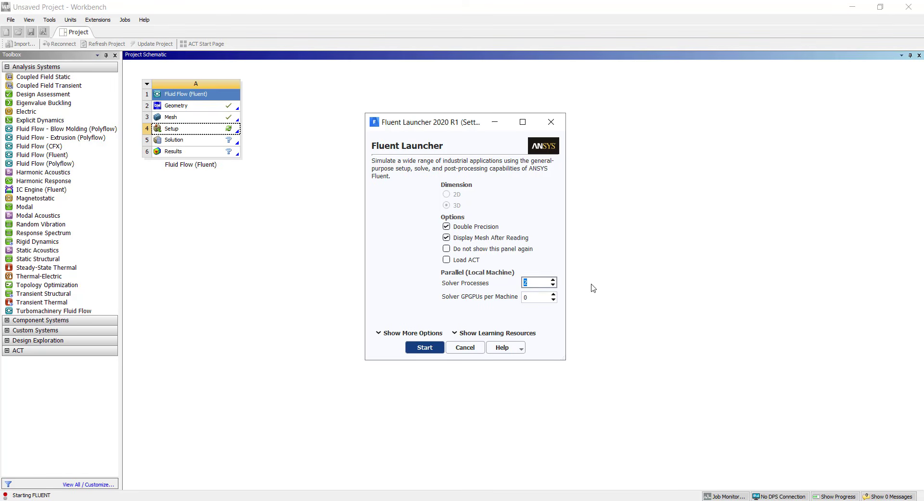
click(428, 346)
click(425, 347)
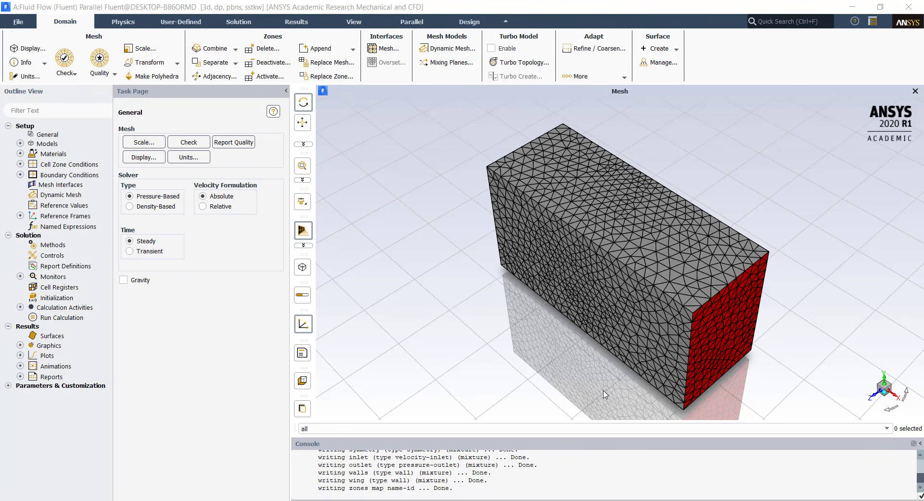
Review the Viscous model's k-omega SST settings and close them without changes
drag(534, 356, 384, 281)
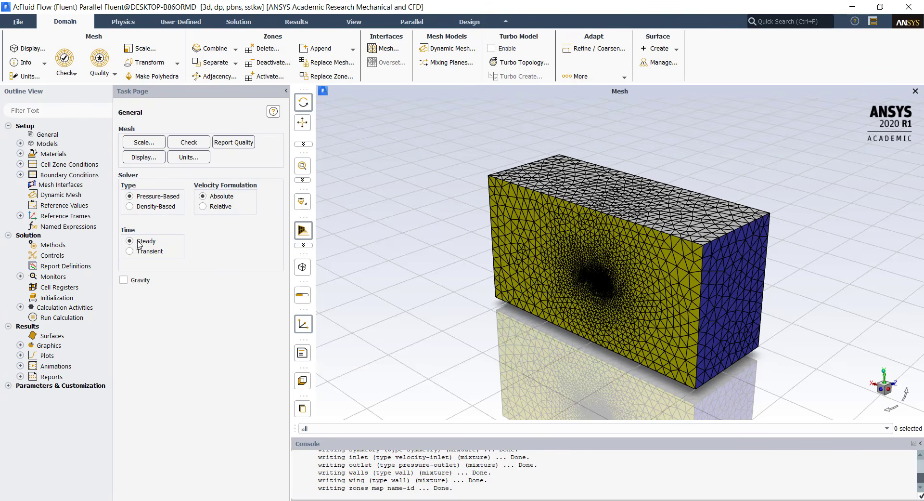
double_click(47, 145)
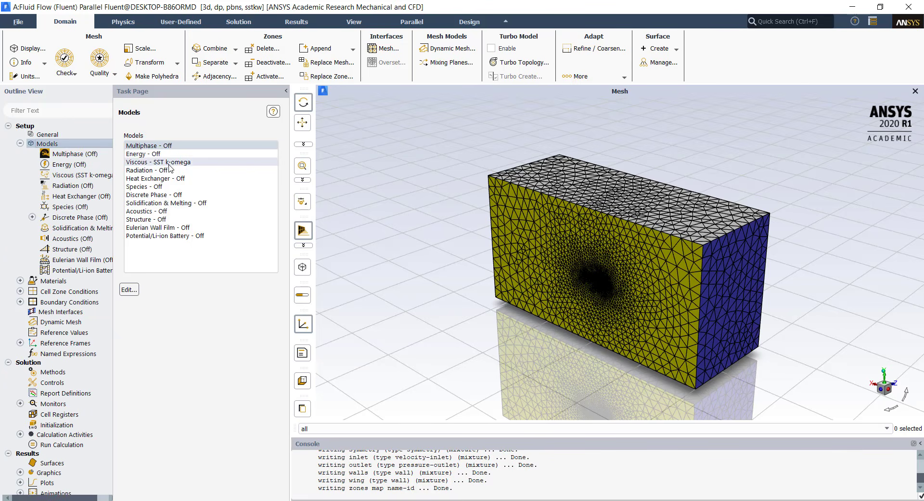
click(159, 162)
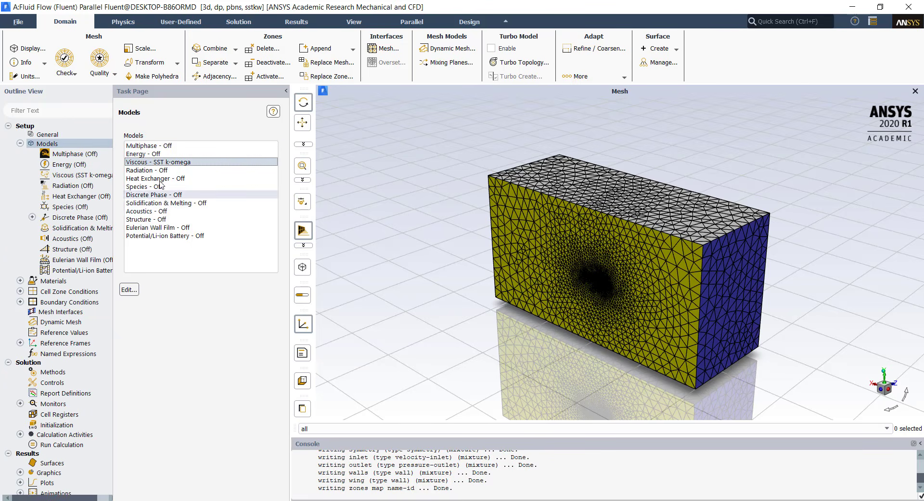
double_click(159, 163)
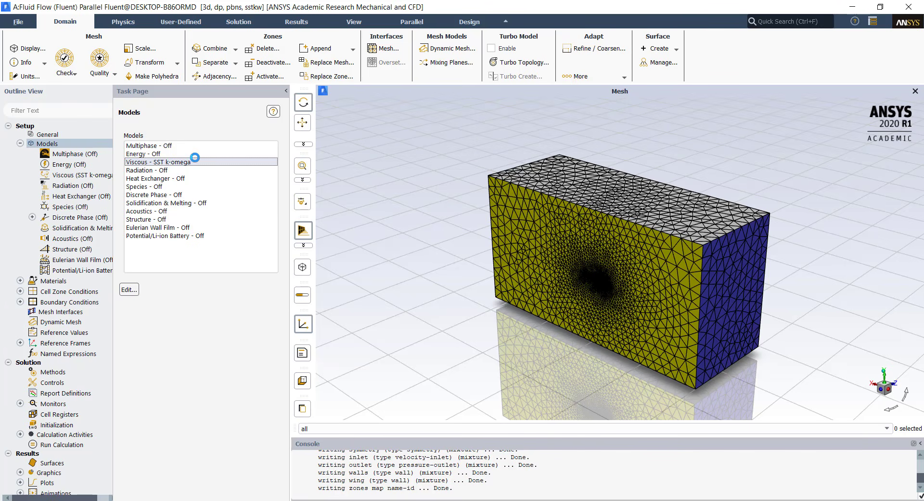
drag(236, 242, 216, 95)
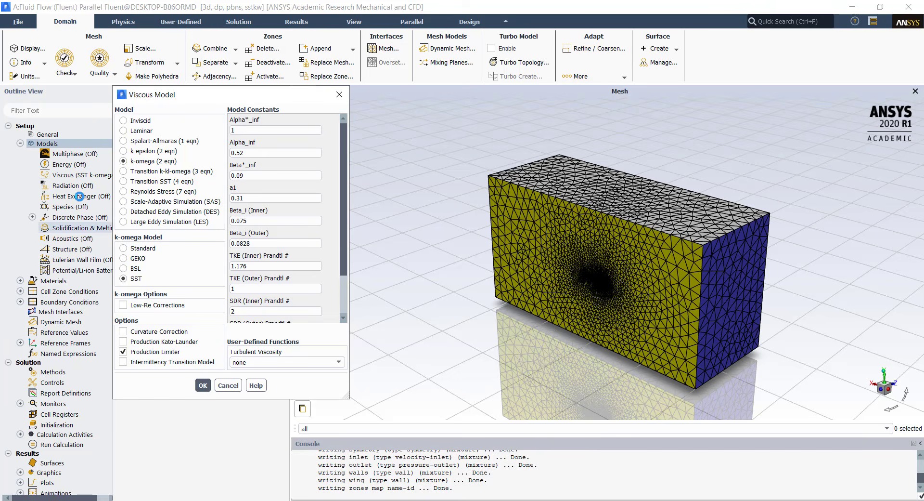
key(Escape)
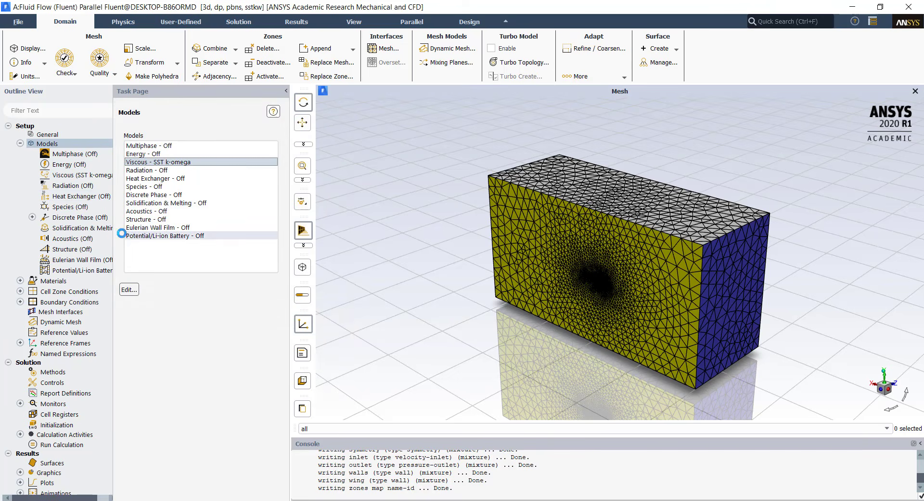
click(19, 143)
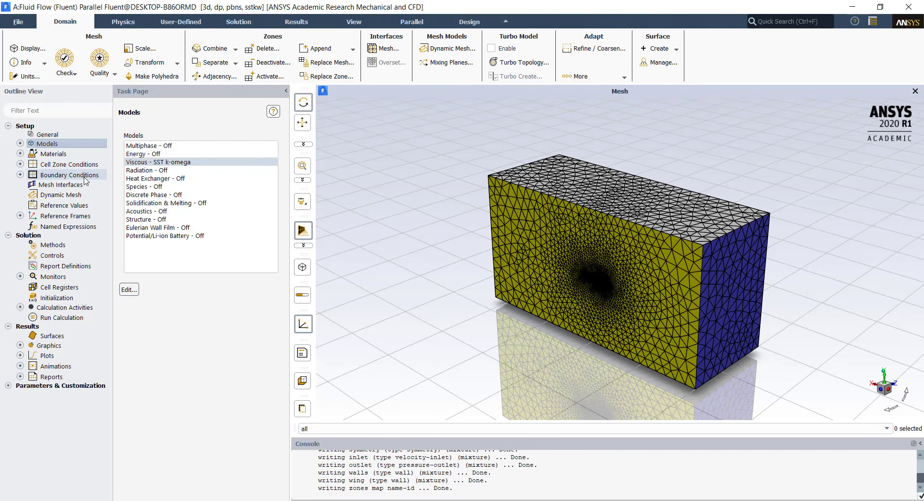
Check the defined materials and select air under the fluid materials
double_click(63, 175)
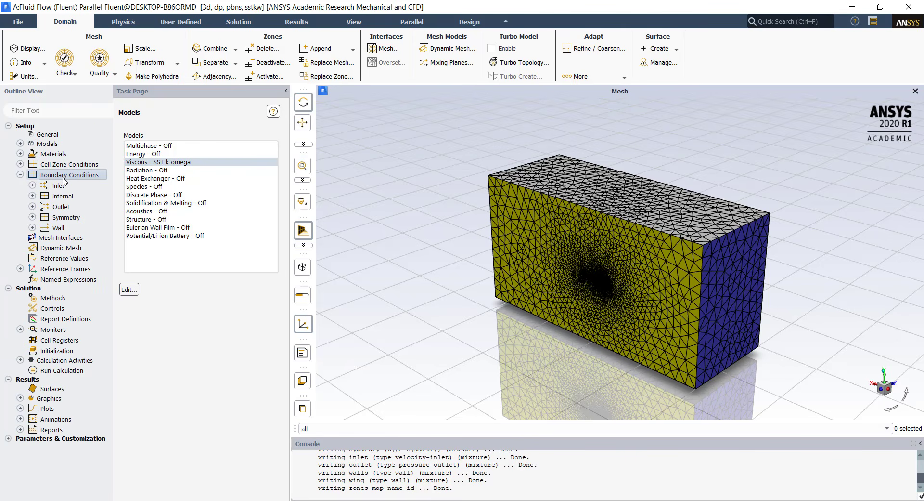
double_click(53, 154)
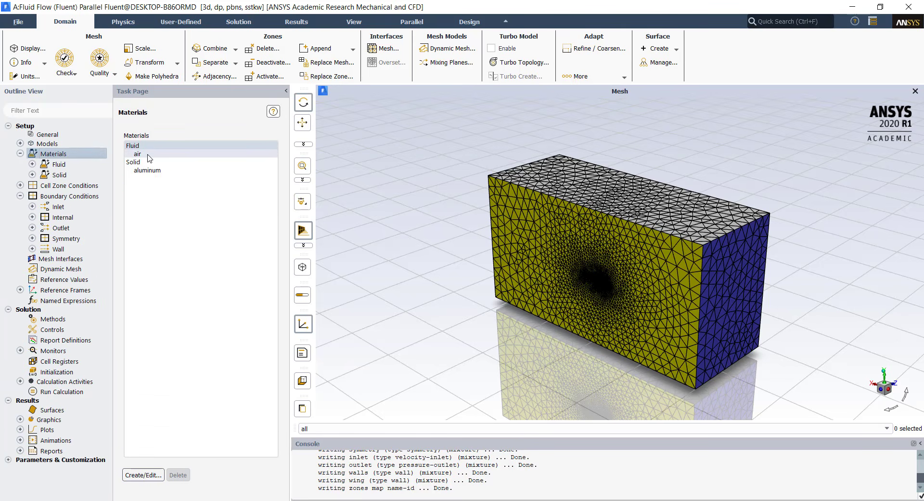
click(138, 155)
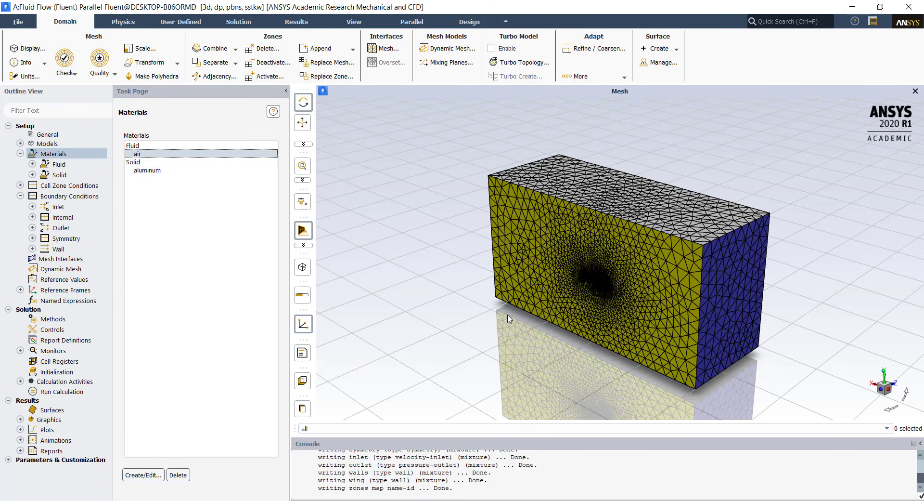
Set the velocity magnitude of the inlet boundary to 30 m/s, keeping its velocity-inlet type
double_click(67, 198)
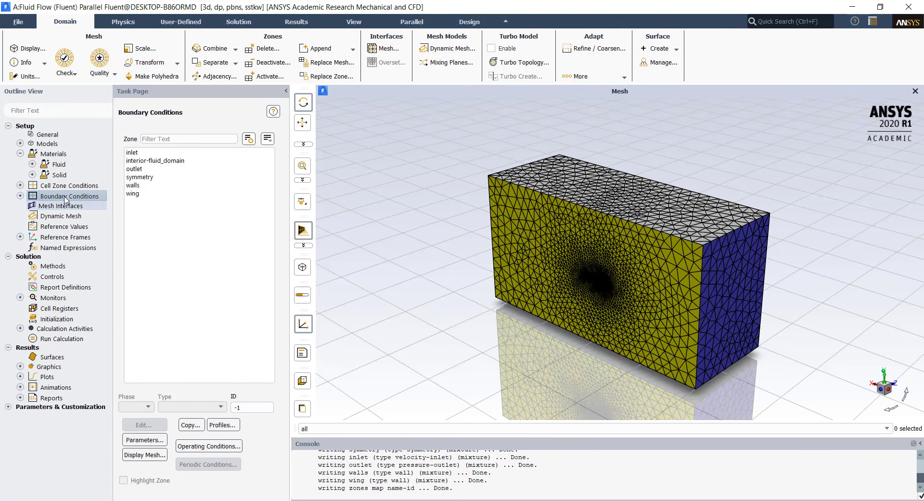
click(144, 152)
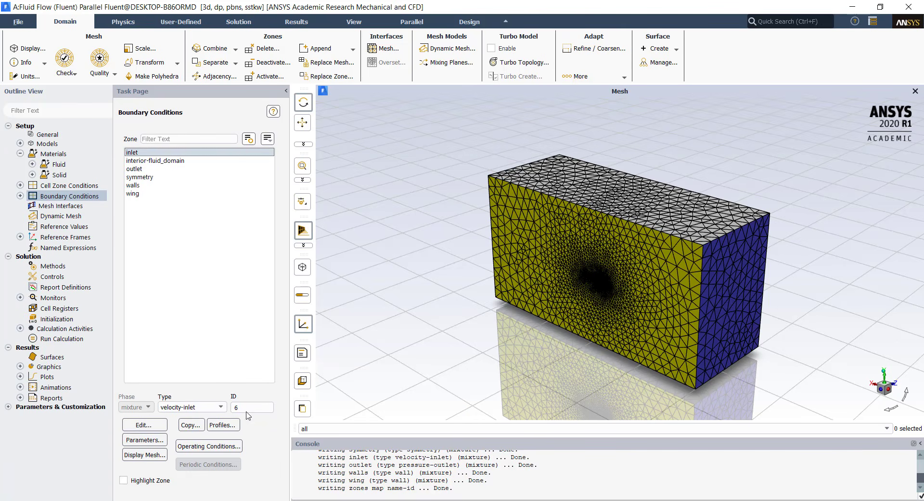
click(222, 406)
click(146, 427)
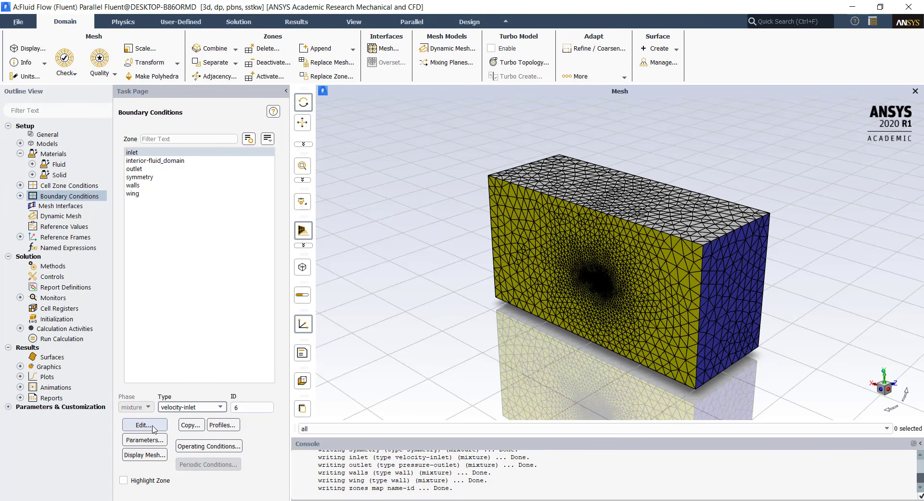
click(146, 428)
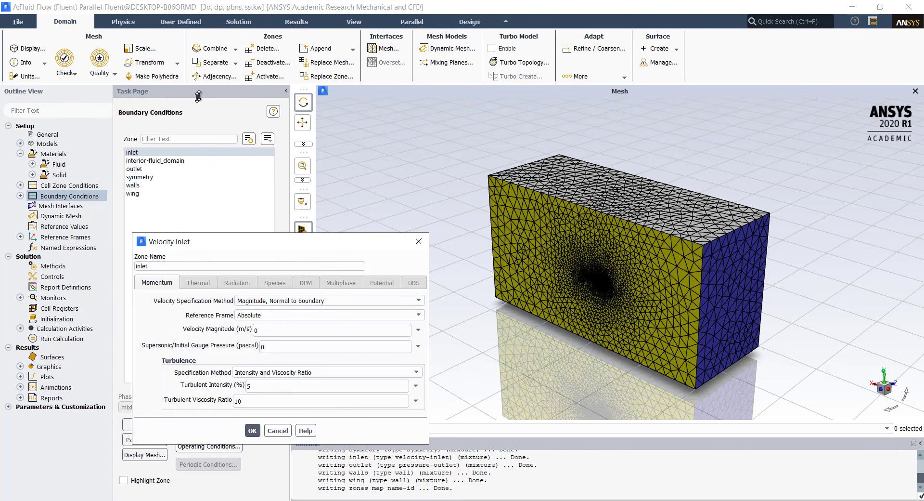
drag(232, 237, 212, 89)
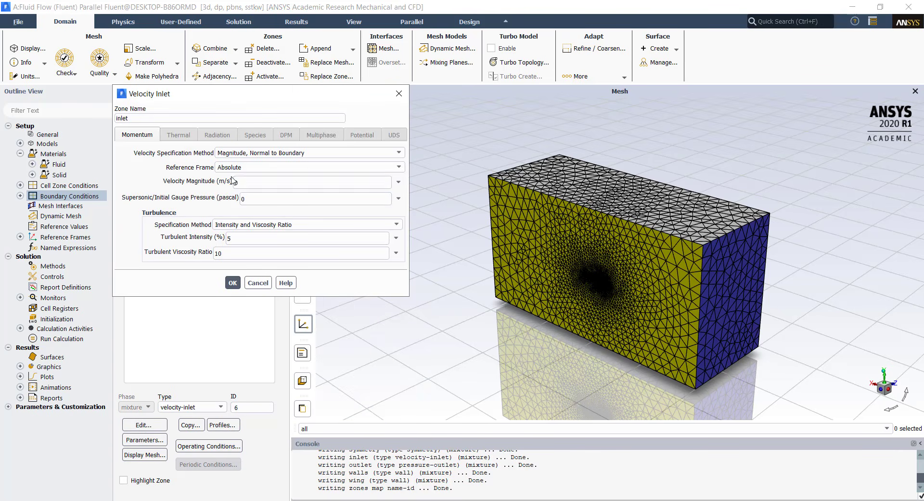
double_click(244, 185)
click(233, 284)
Check the boundary types of the outlet, symmetry, wing and walls zones one after another
click(135, 168)
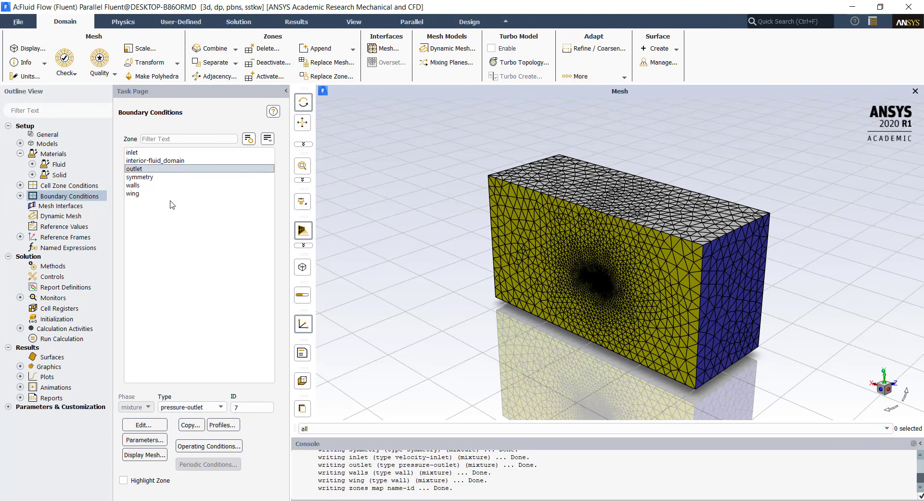
click(140, 177)
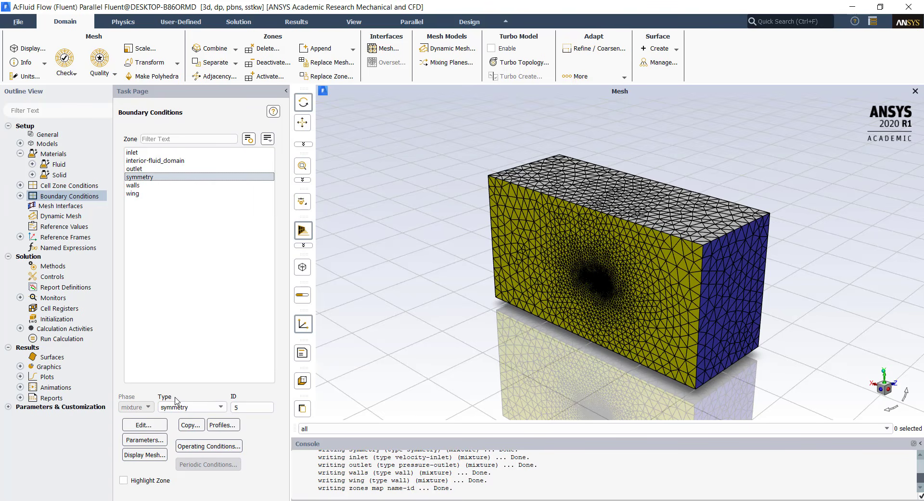
click(146, 194)
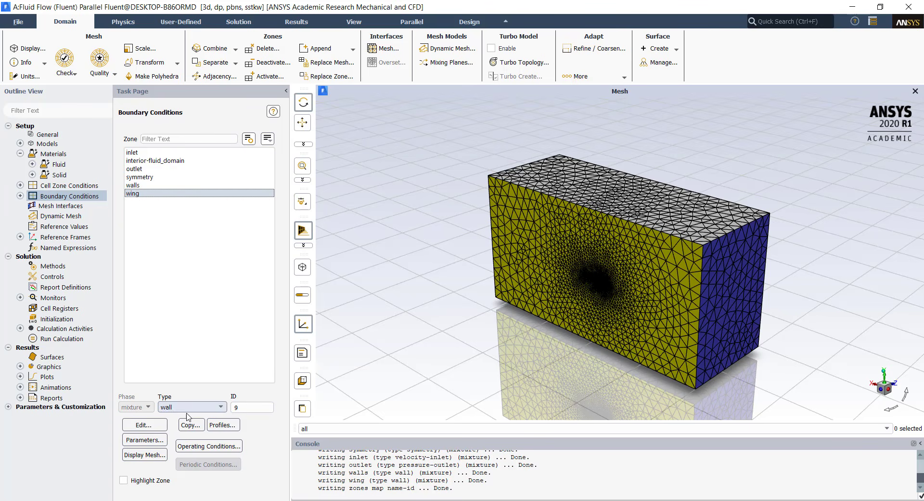
click(149, 185)
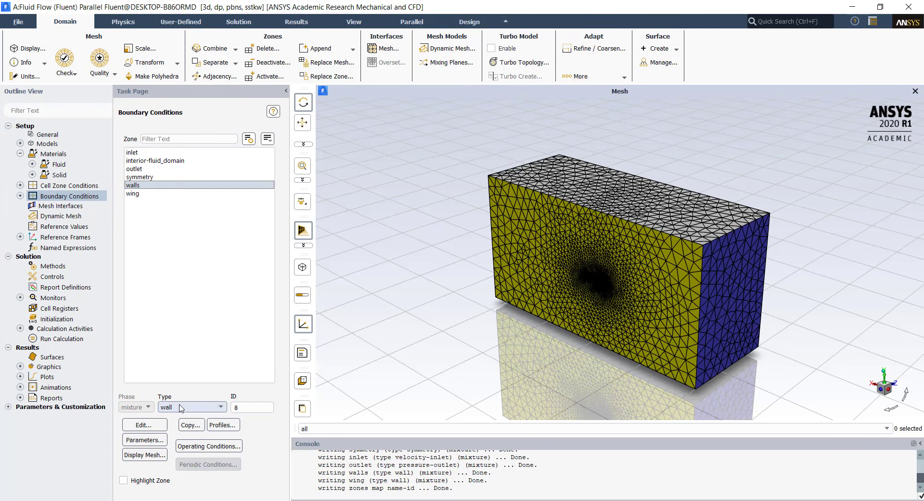
Disable Pseudo Transient in the solution methods, keeping the Coupled scheme and second-order discretization
click(63, 267)
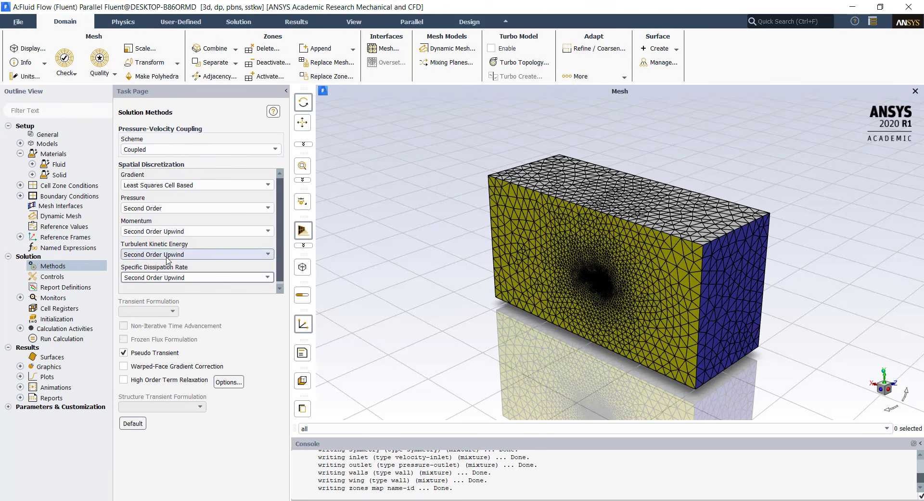
click(124, 352)
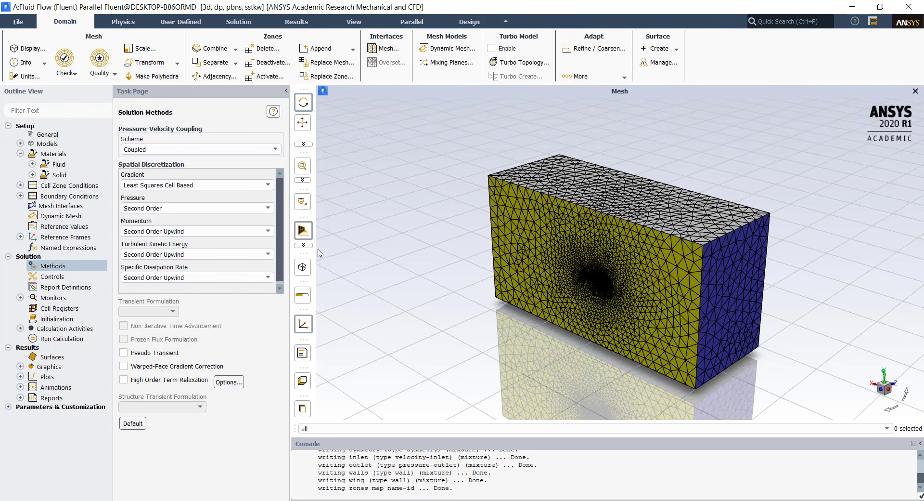
Initialize the solution with Standard Initialization computed from the inlet
click(54, 320)
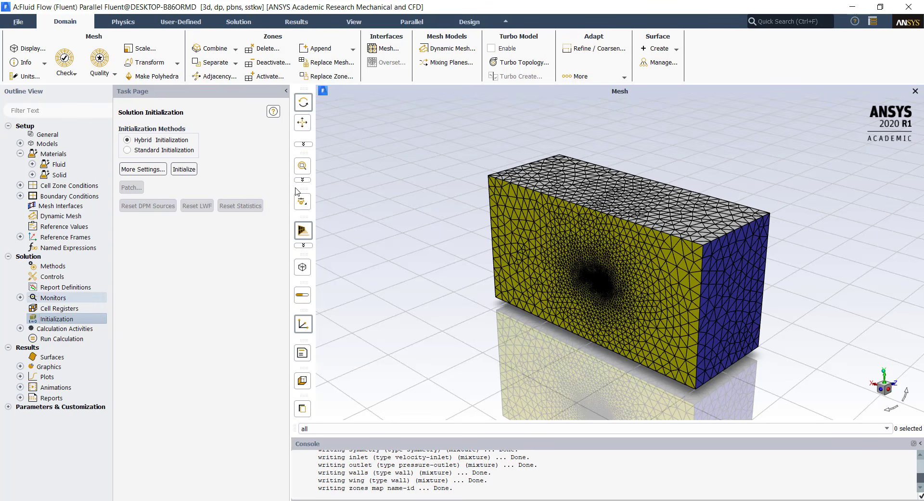
click(145, 150)
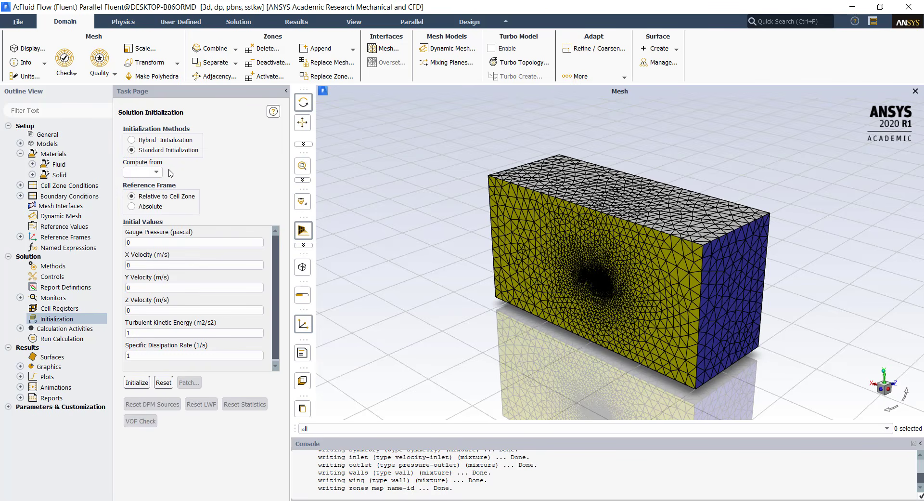
click(145, 172)
click(150, 191)
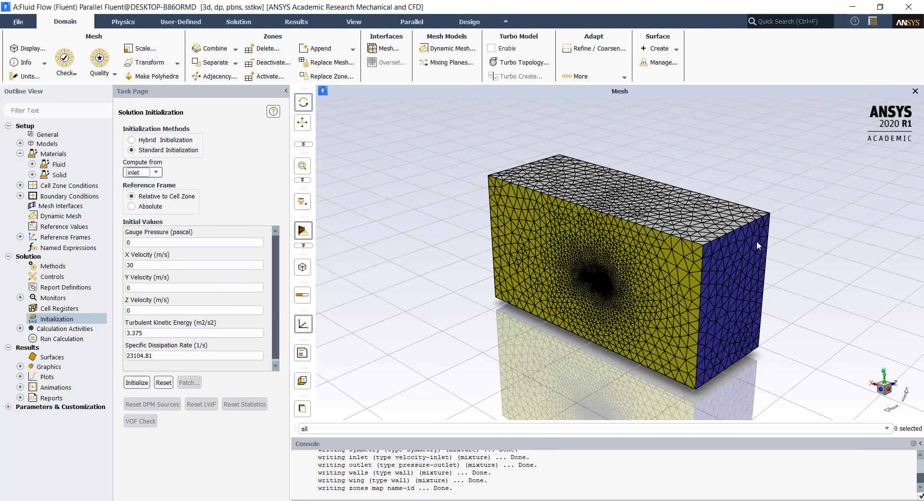
click(138, 382)
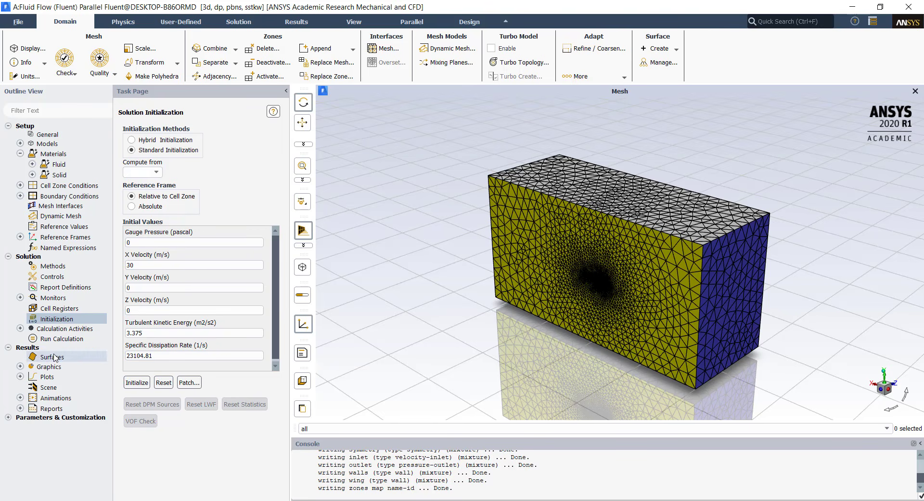
Run the calculation with 200 iterations and dismiss the completion notice
click(61, 340)
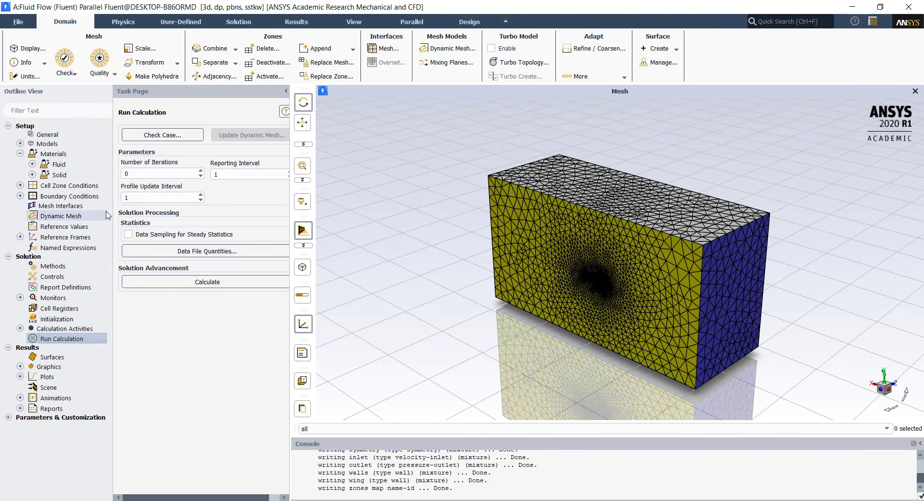
double_click(122, 176)
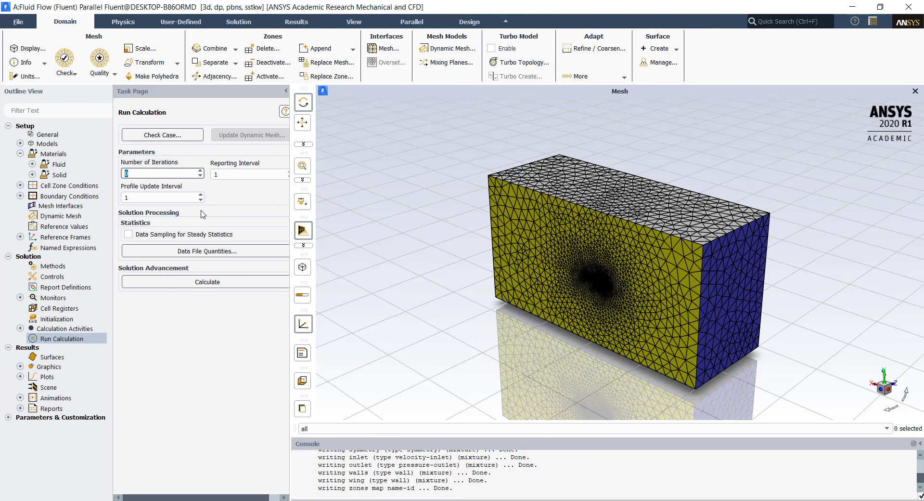
click(229, 283)
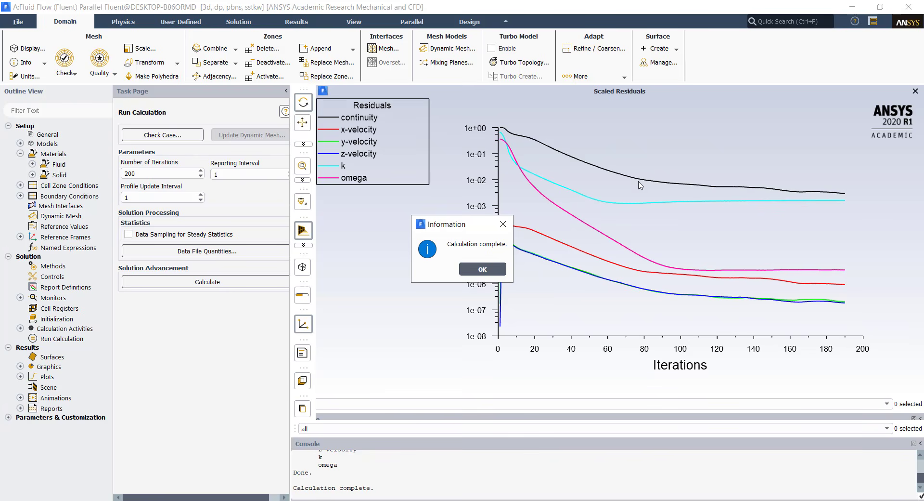
click(488, 272)
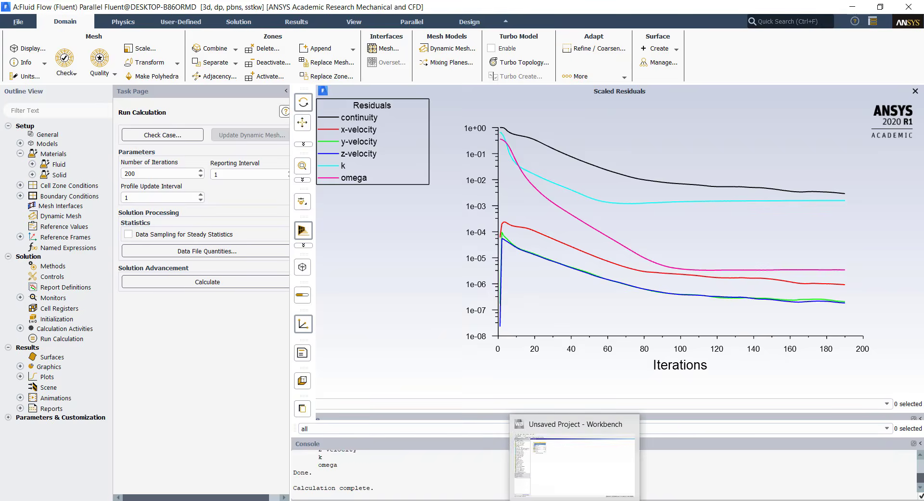
Return to the Workbench project and open the Results cell of the Fluid Flow (Fluent) system in CFD-Post
click(621, 474)
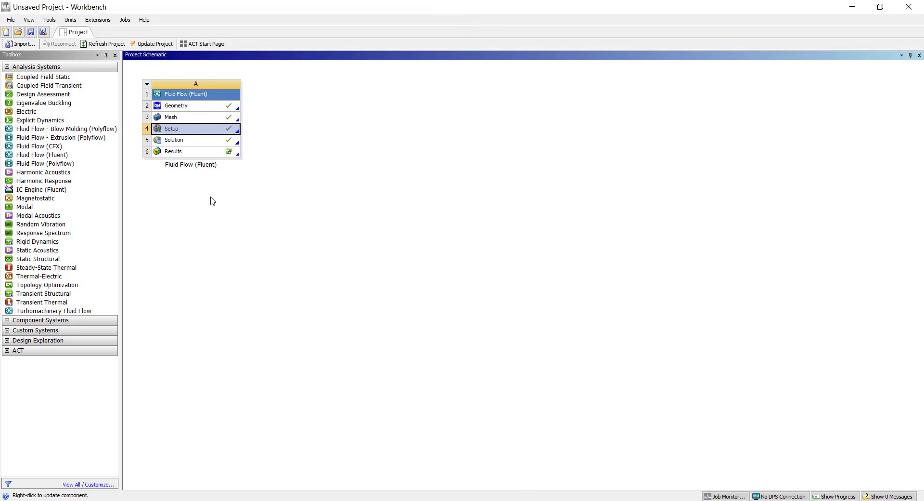
right_click(204, 155)
click(259, 160)
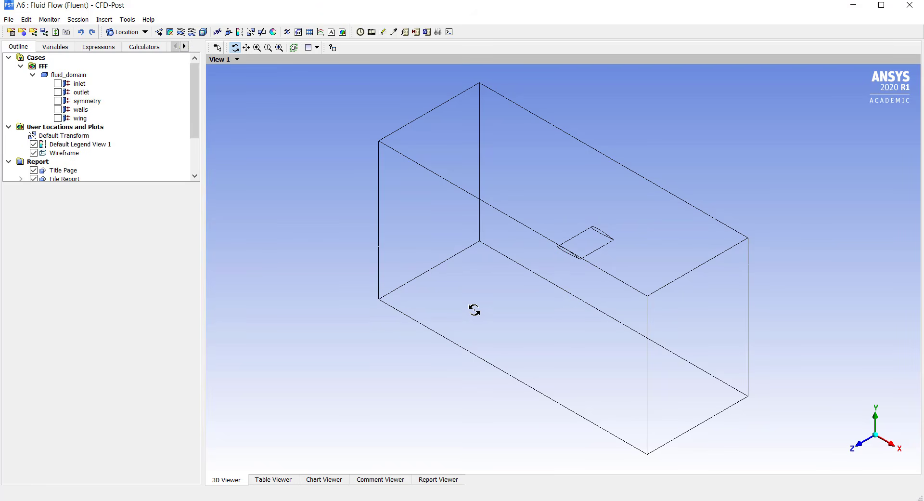
Create a slice plane in all domains using the XY Plane method at Z = 0.0 m
drag(467, 298, 481, 267)
drag(629, 300, 553, 266)
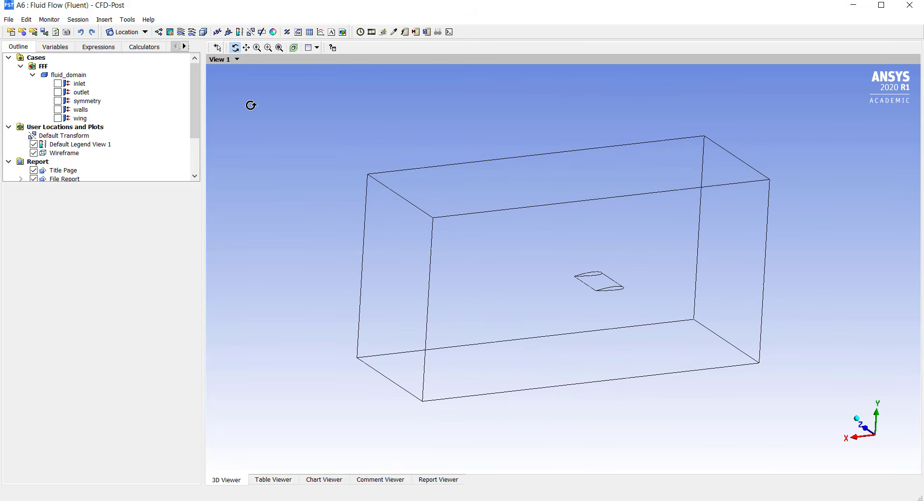
click(139, 31)
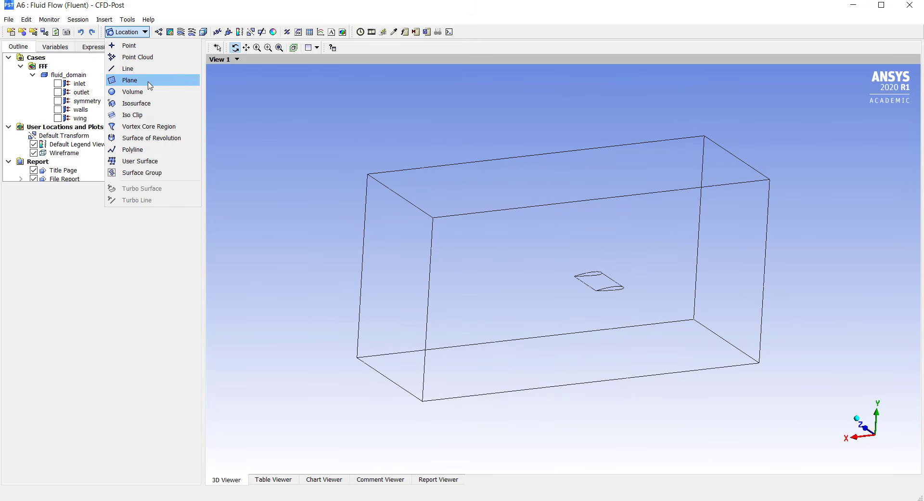
click(149, 80)
click(177, 127)
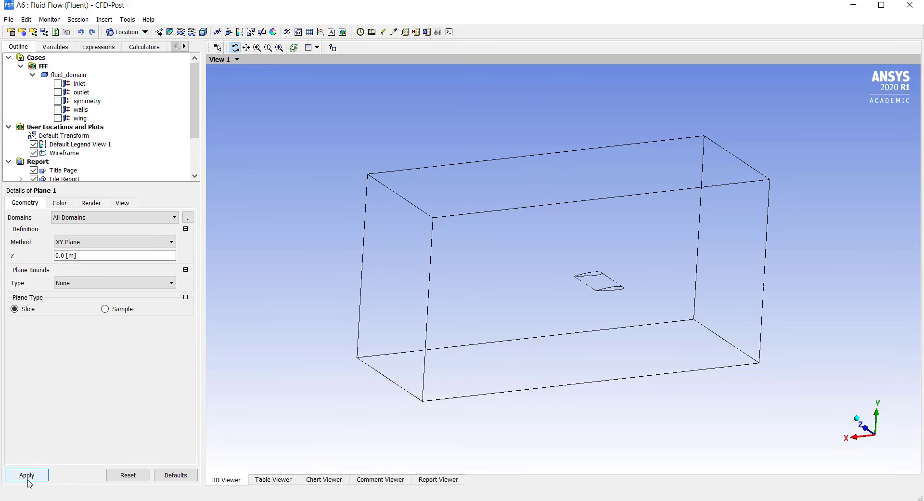
click(28, 479)
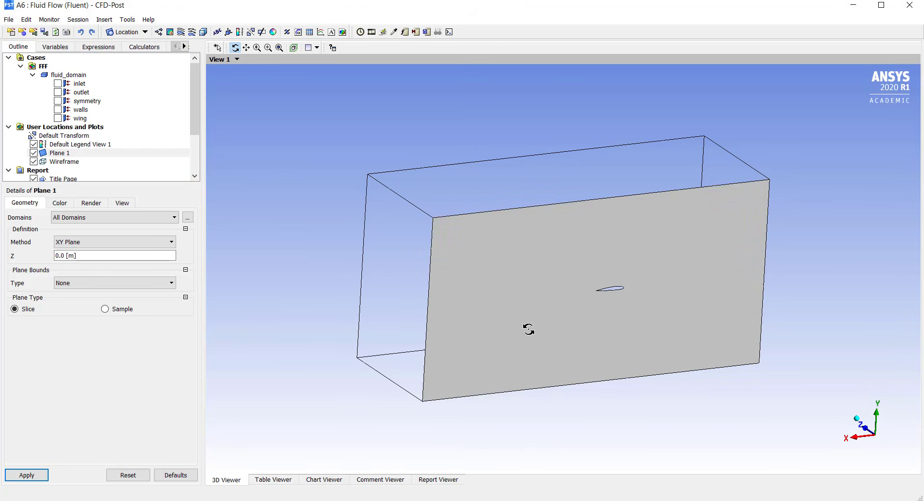
mouse_move(528, 329)
mouse_down()
mouse_move(593, 268)
mouse_move(563, 322)
mouse_move(579, 394)
mouse_move(548, 357)
mouse_move(579, 334)
mouse_move(532, 328)
mouse_up()
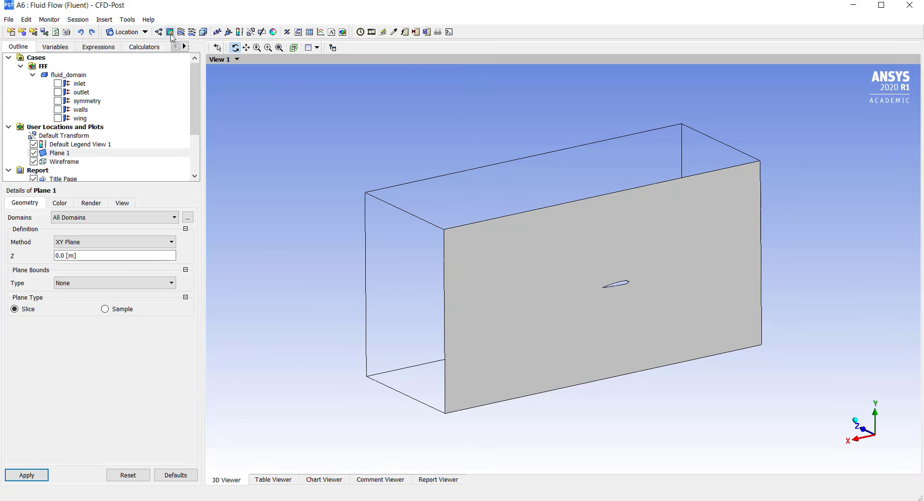
Insert a Pressure contour plot on Plane 1 with the local range and 110 contours
click(170, 33)
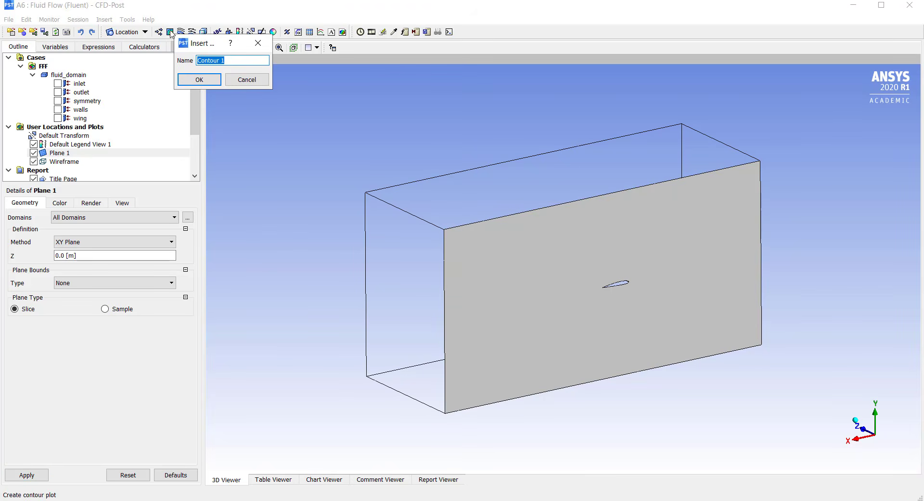
click(199, 80)
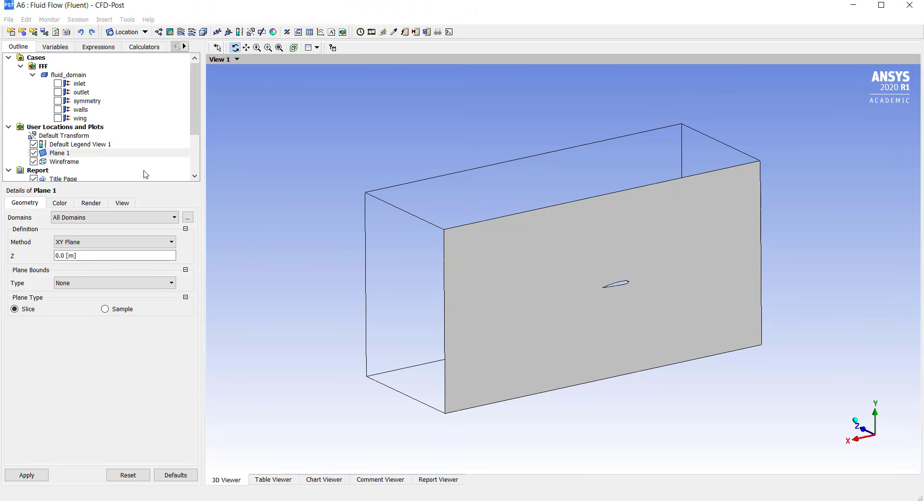
click(96, 263)
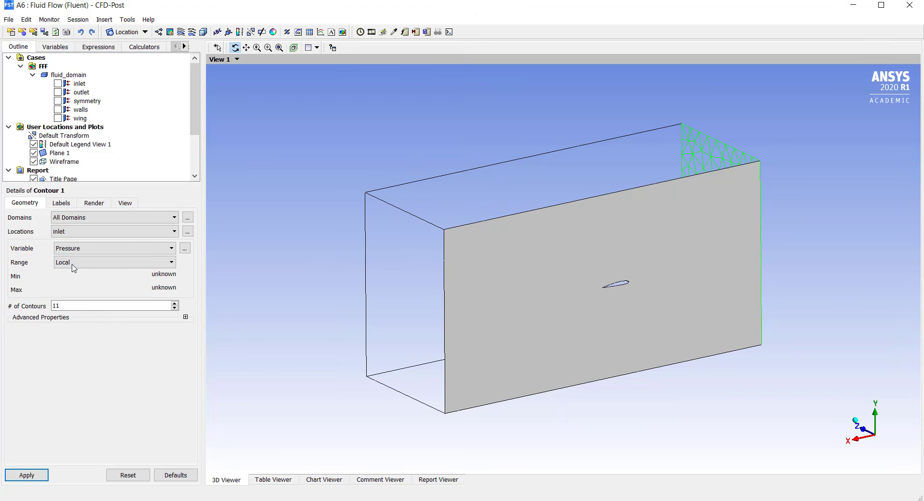
click(77, 306)
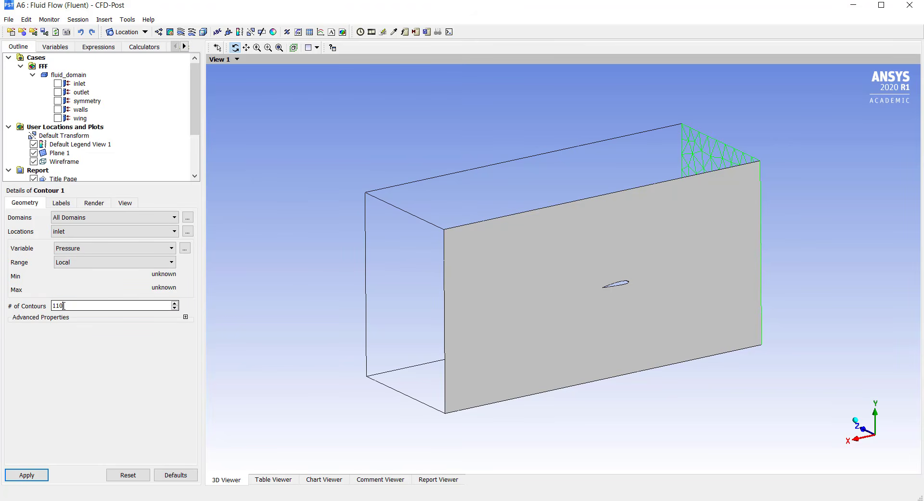
click(26, 474)
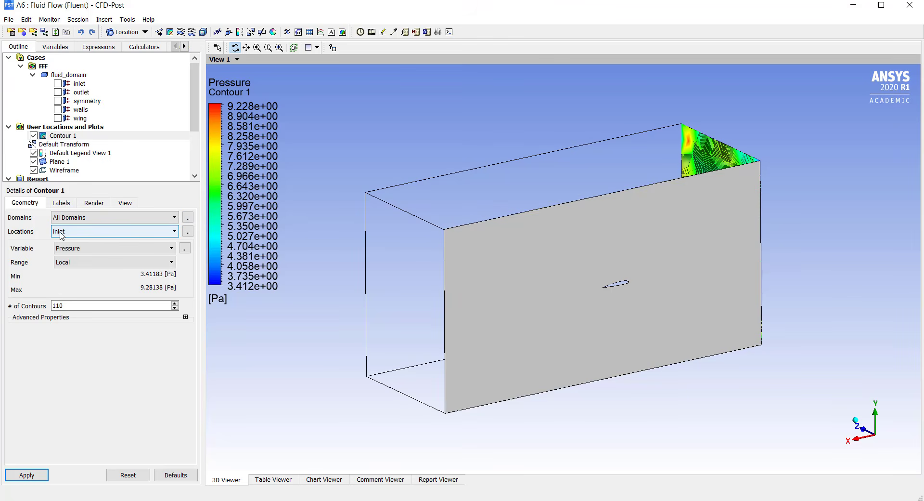
click(84, 233)
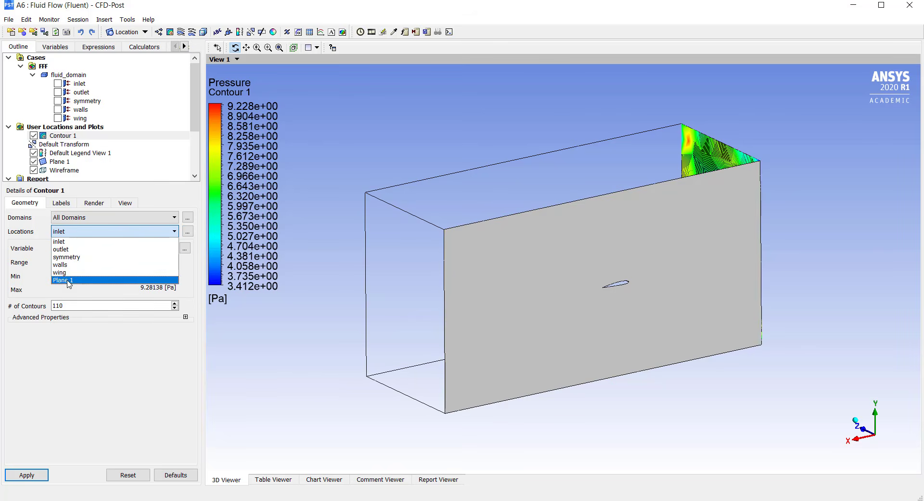
click(71, 281)
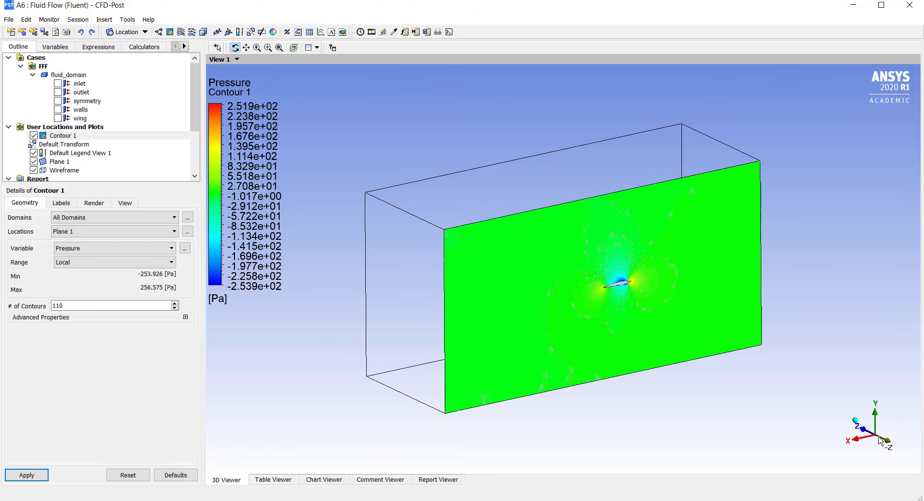
Examine the pressure distribution around the airfoil section on the contour plane, close up and across the whole domain
click(878, 442)
scroll(638, 271, up, 5)
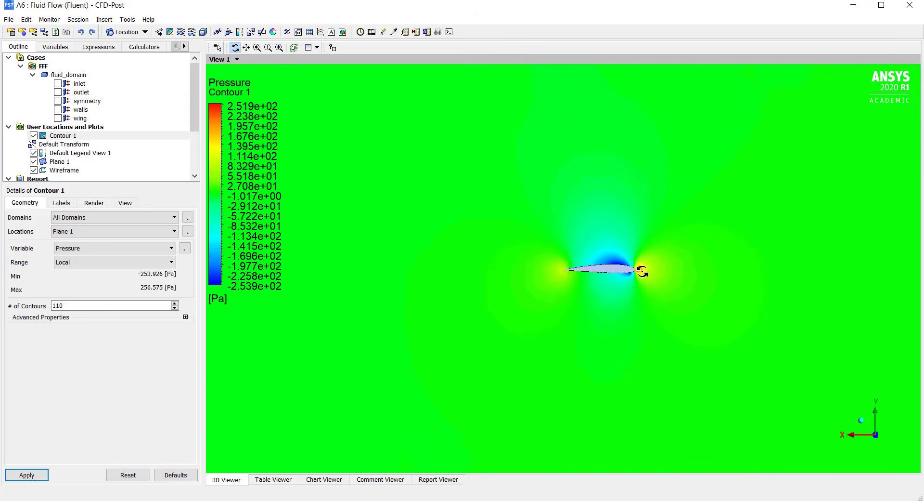
right_drag(540, 240, 702, 302)
drag(702, 298, 606, 261)
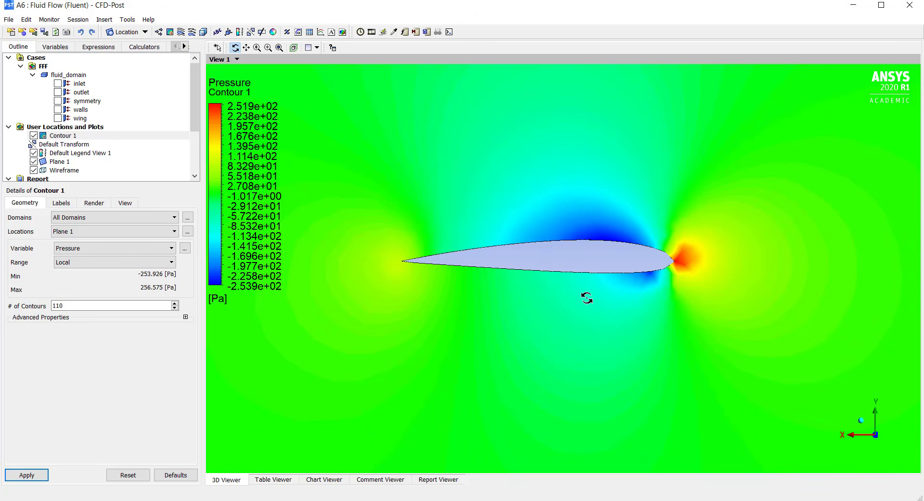
mouse_move(584, 260)
mouse_down()
mouse_move(640, 262)
mouse_move(577, 253)
mouse_up()
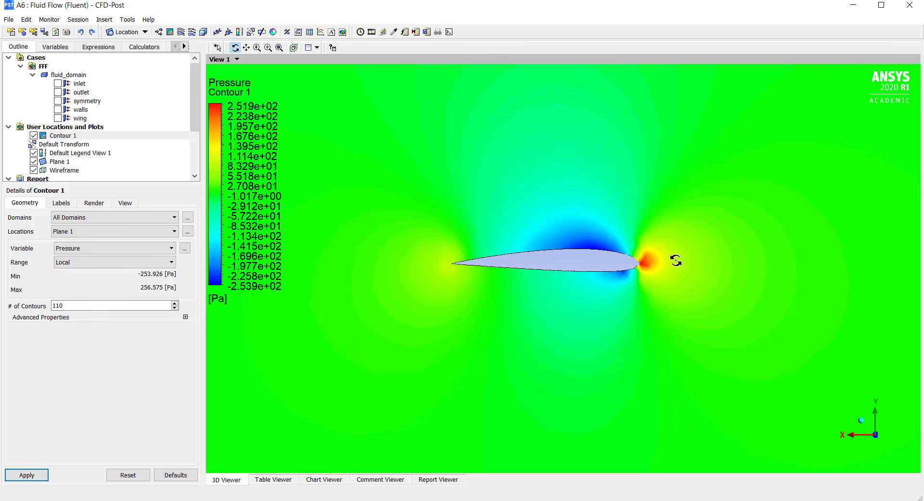
drag(621, 271, 620, 276)
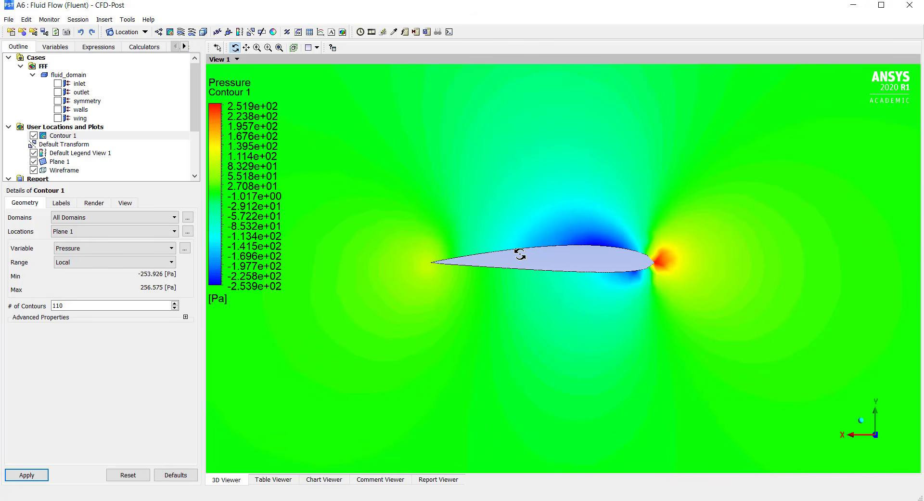
scroll(652, 252, down, 5)
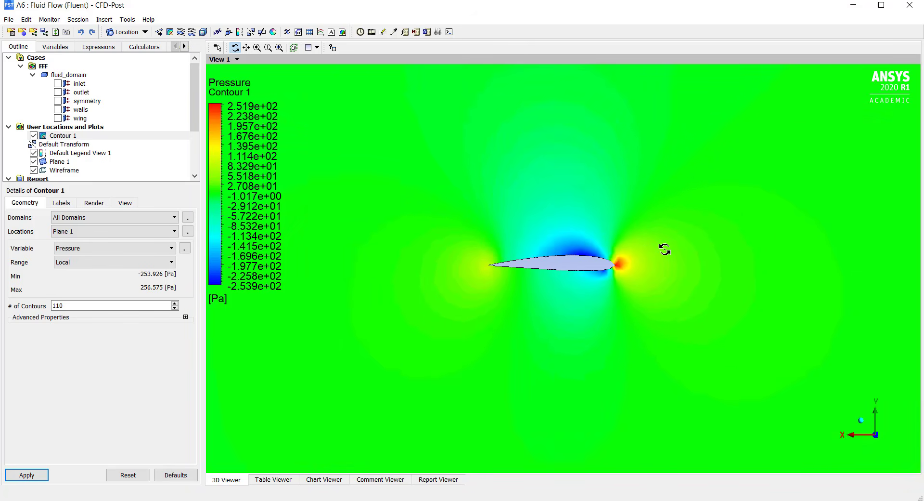
drag(706, 260, 753, 314)
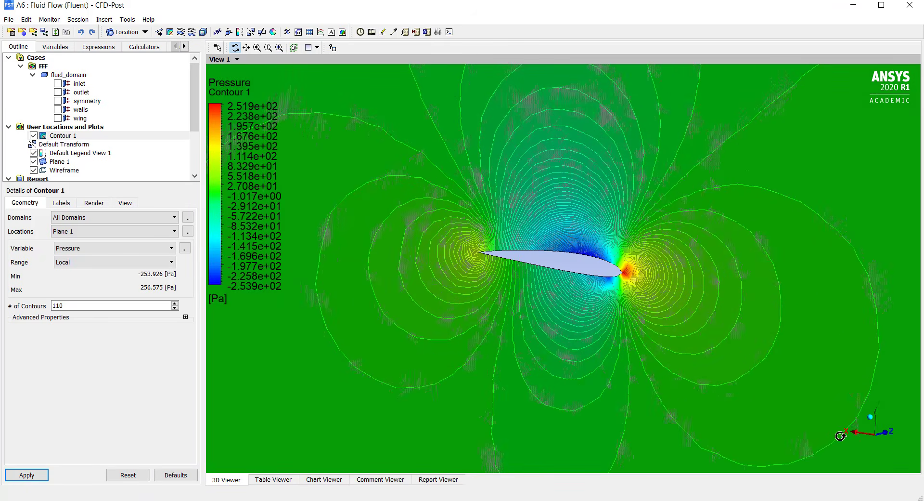
scroll(683, 274, down, 5)
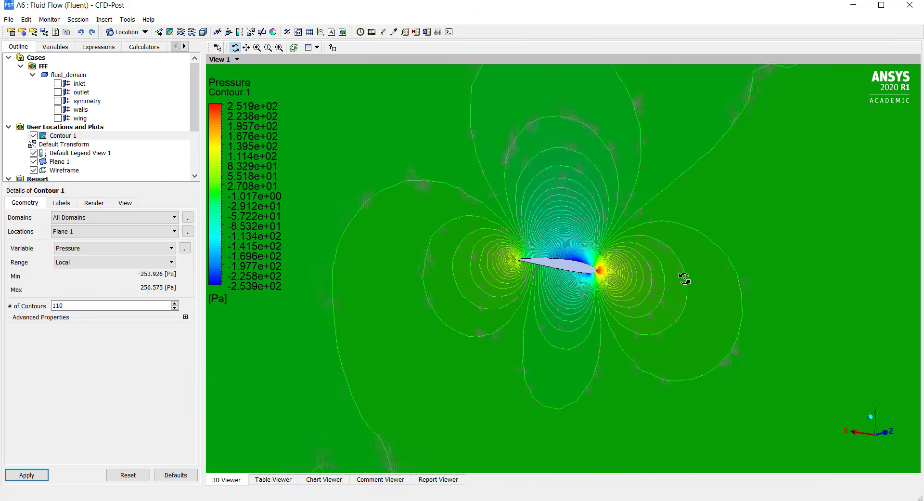
scroll(685, 277, down, 5)
drag(695, 277, 660, 333)
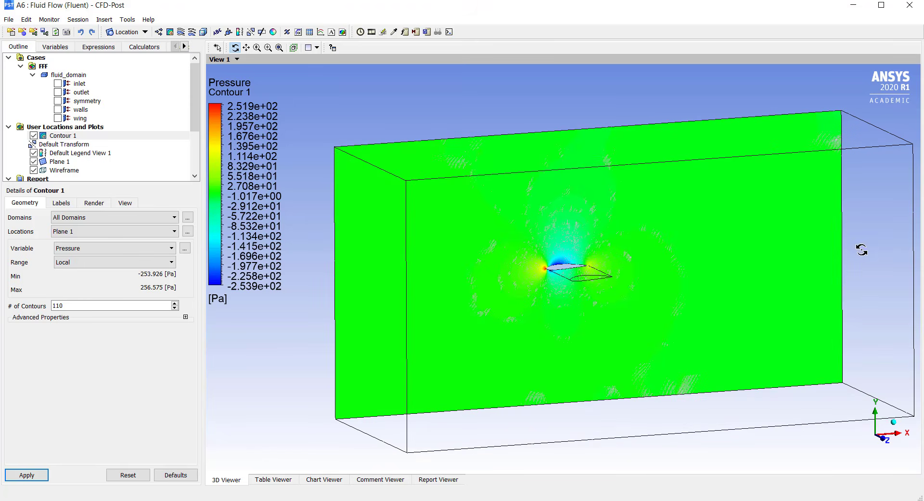
drag(554, 289, 592, 301)
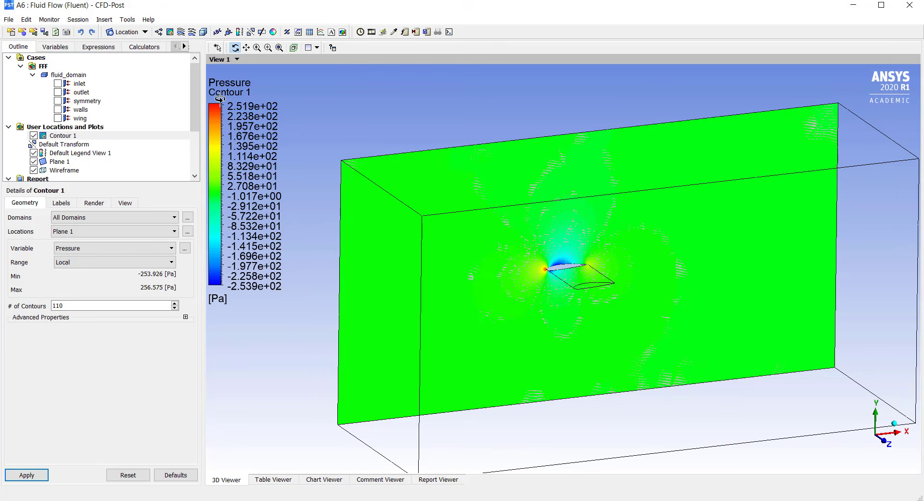
Set up the Function Calculator with the force function on the wing location
click(153, 49)
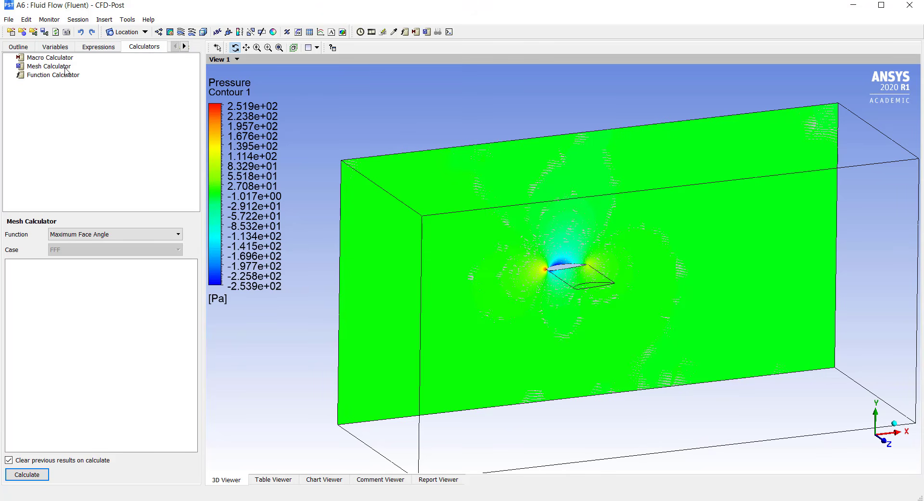
click(53, 75)
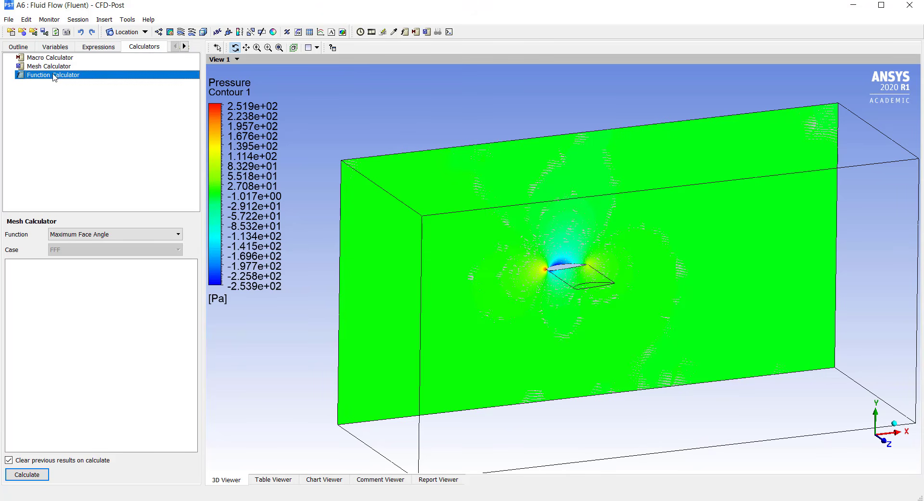
click(69, 240)
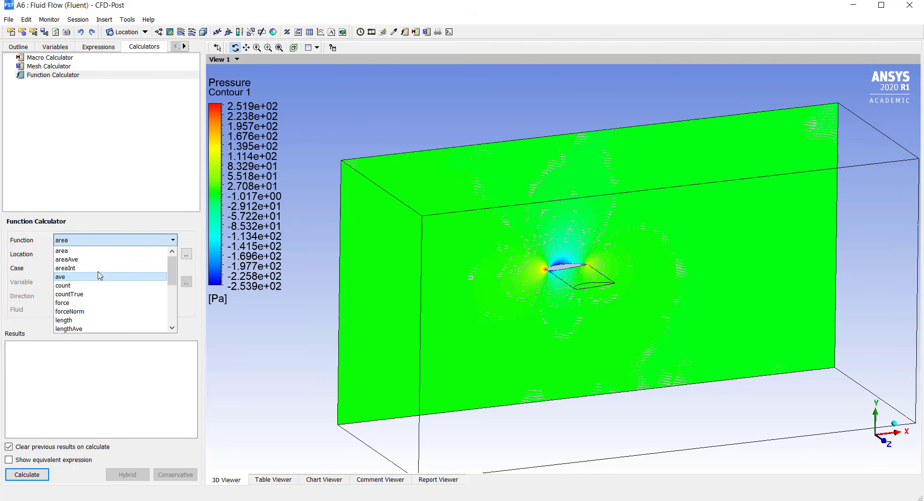
scroll(97, 275, down, 1)
click(77, 278)
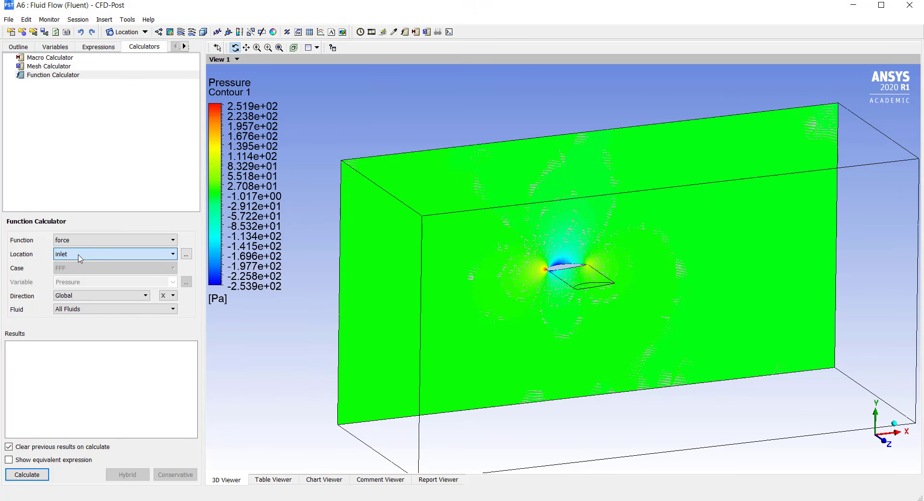
click(79, 254)
click(75, 296)
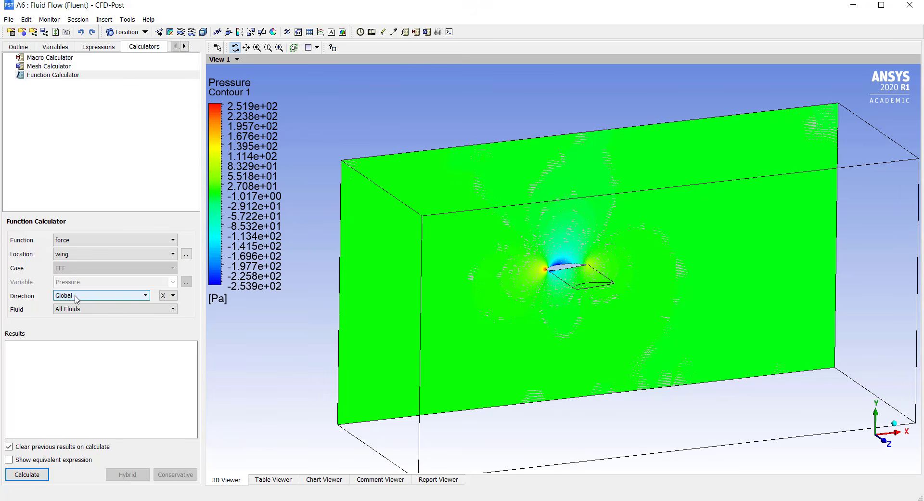
Calculate the force on the wing in the global X direction and read the result
click(146, 295)
click(147, 295)
click(173, 295)
click(166, 305)
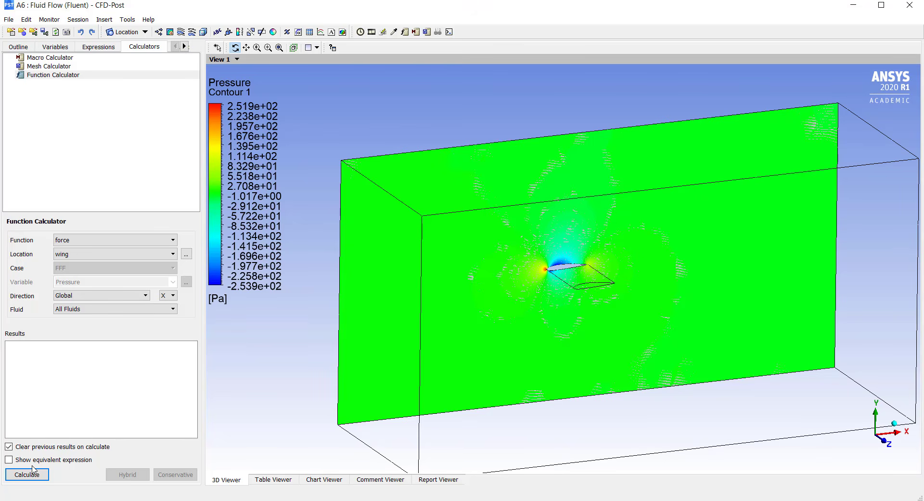
click(32, 470)
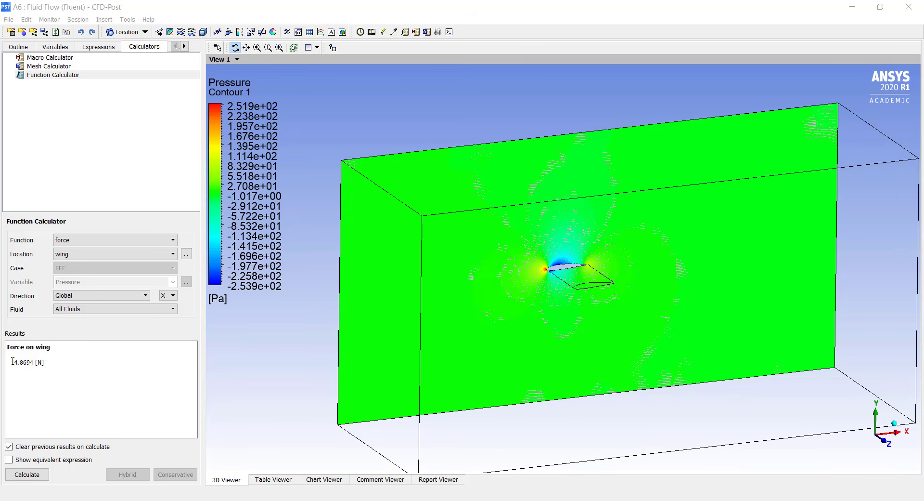
drag(12, 361, 36, 360)
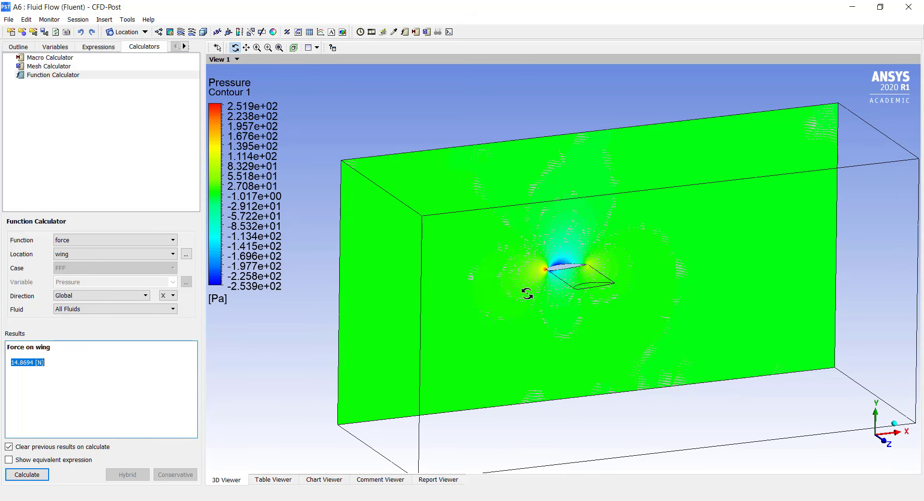
click(114, 380)
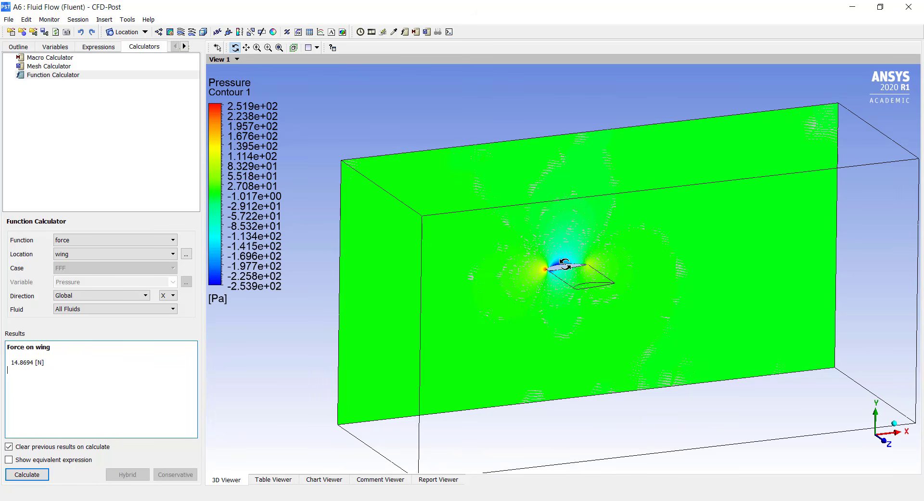
Change the force direction to global Y, calculate the force on the wing and read the result
click(172, 296)
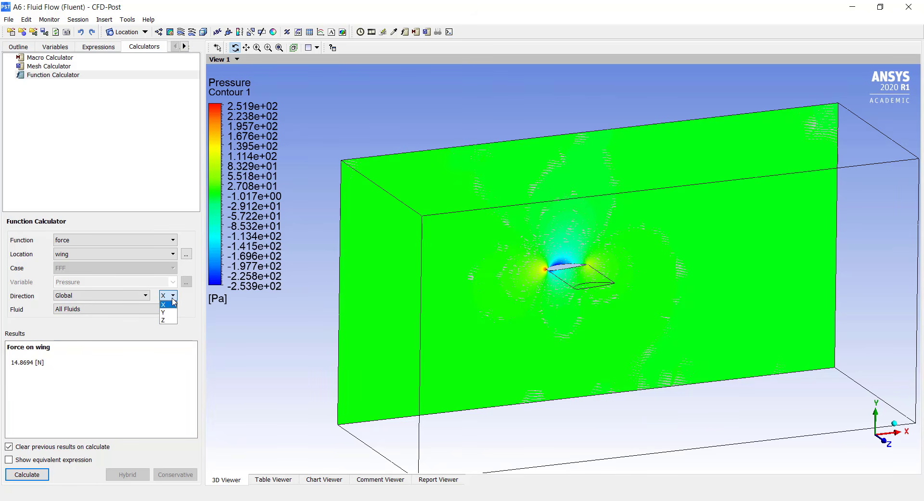
click(166, 312)
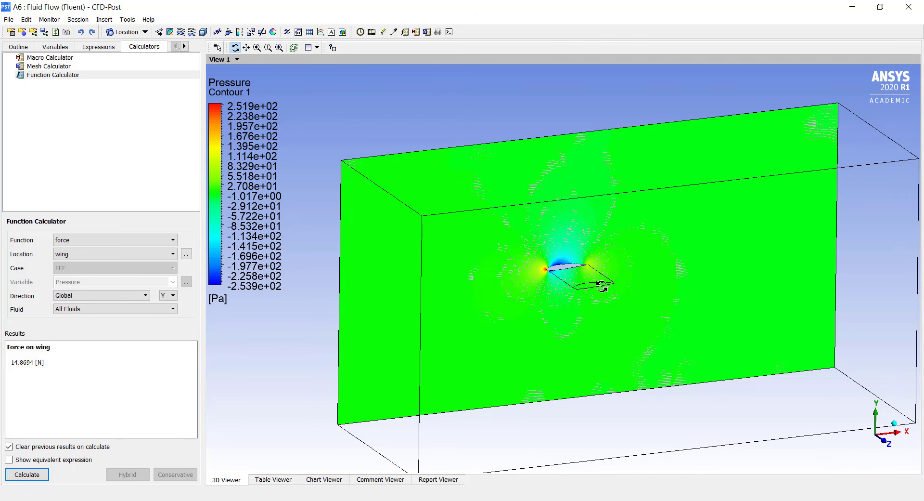
click(33, 476)
drag(12, 362, 41, 362)
click(47, 362)
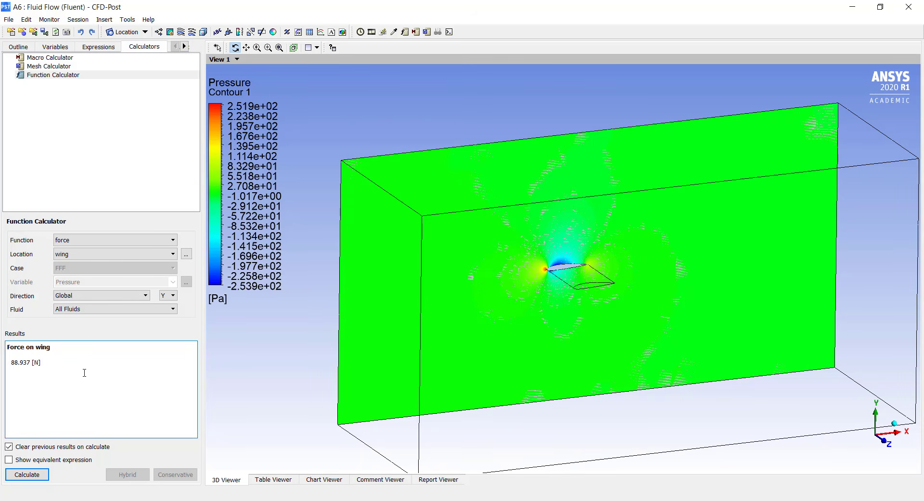
drag(10, 362, 45, 362)
click(51, 364)
drag(580, 350, 593, 317)
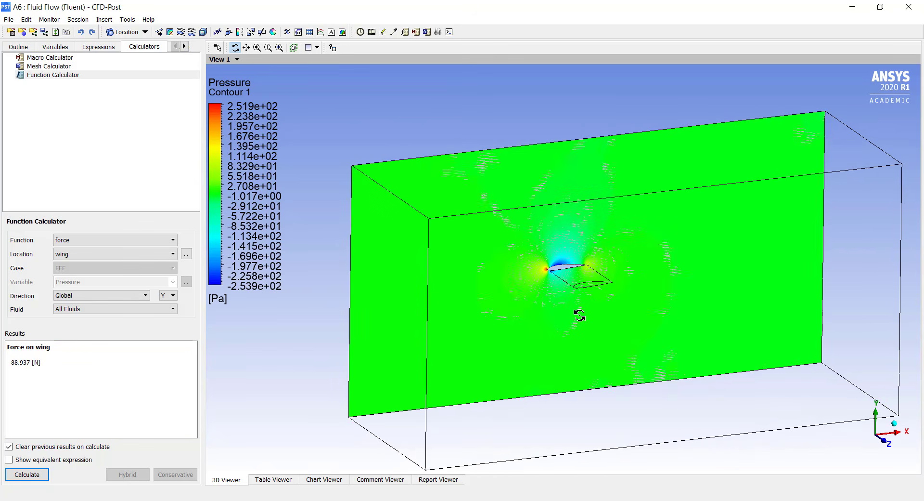